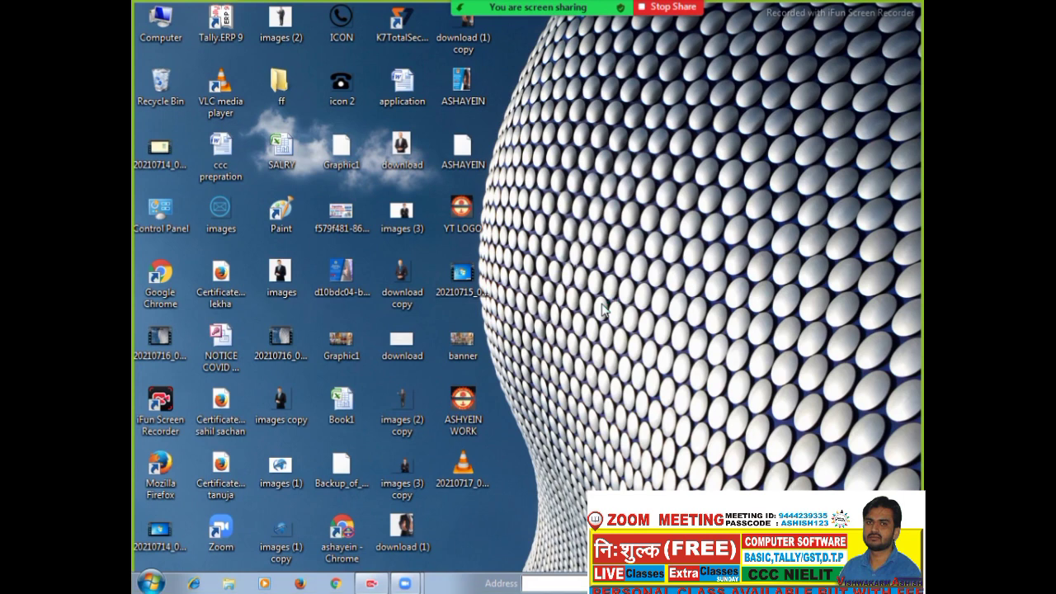
Launch Microsoft Word with the winword run command.
key(super+r)
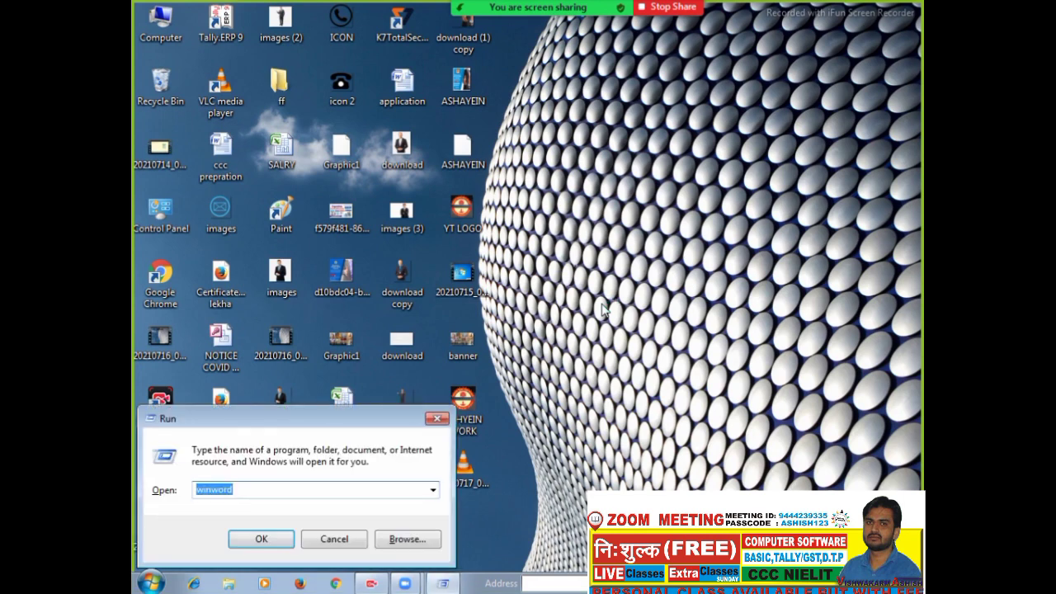
text(win)
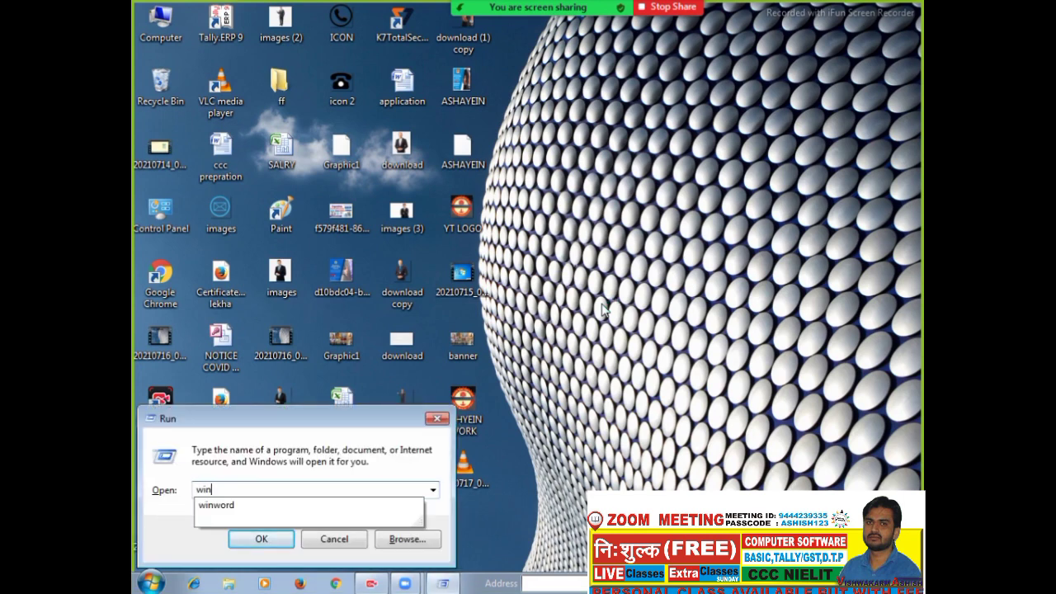
key(Down)
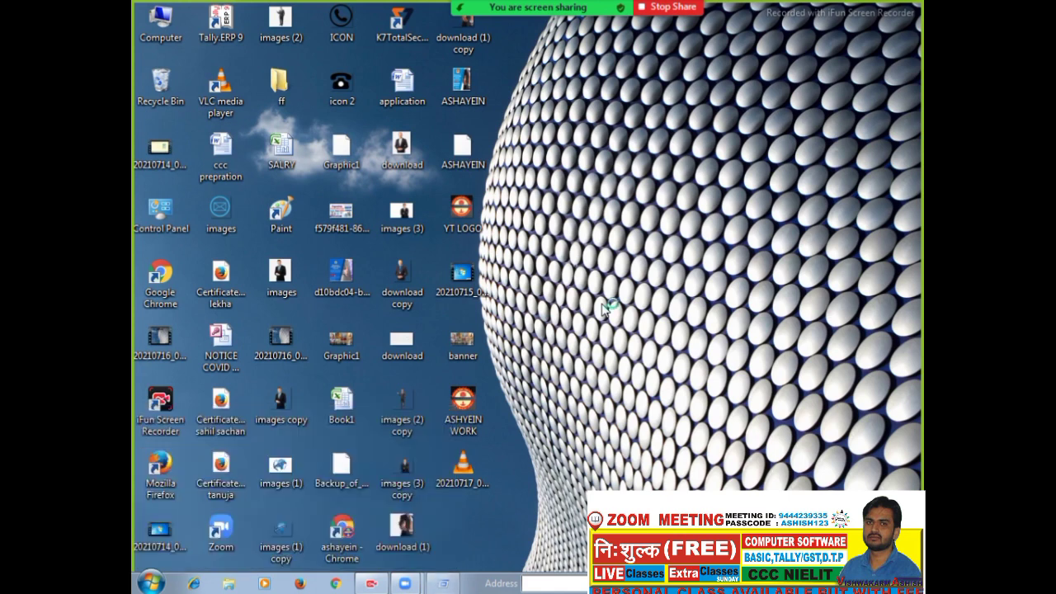
key(Return)
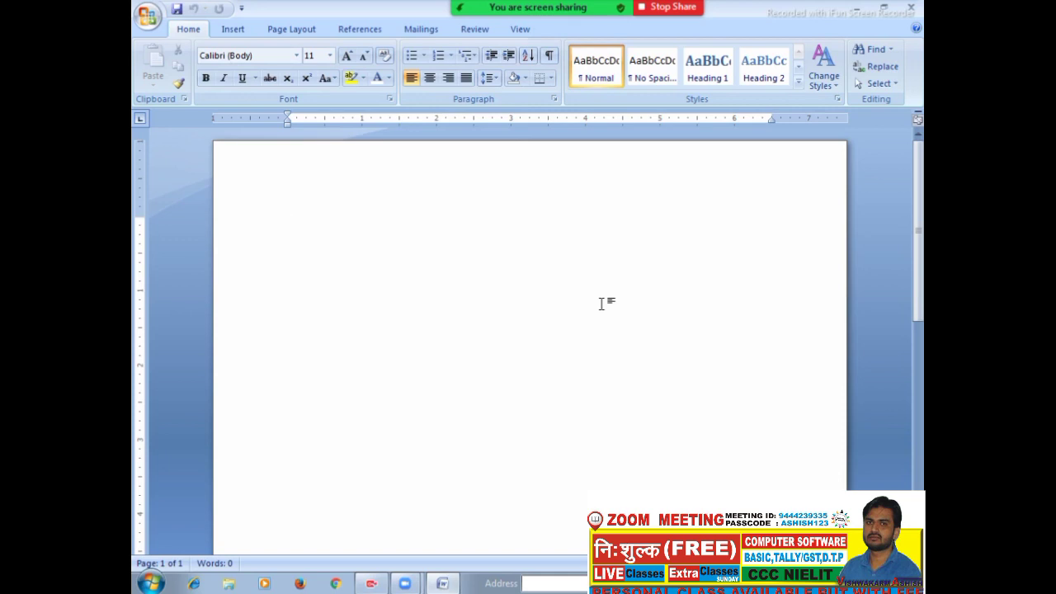
Try different spellings of the organisation's name on the blank page, ending with "Ashyein".
text(ashayei)
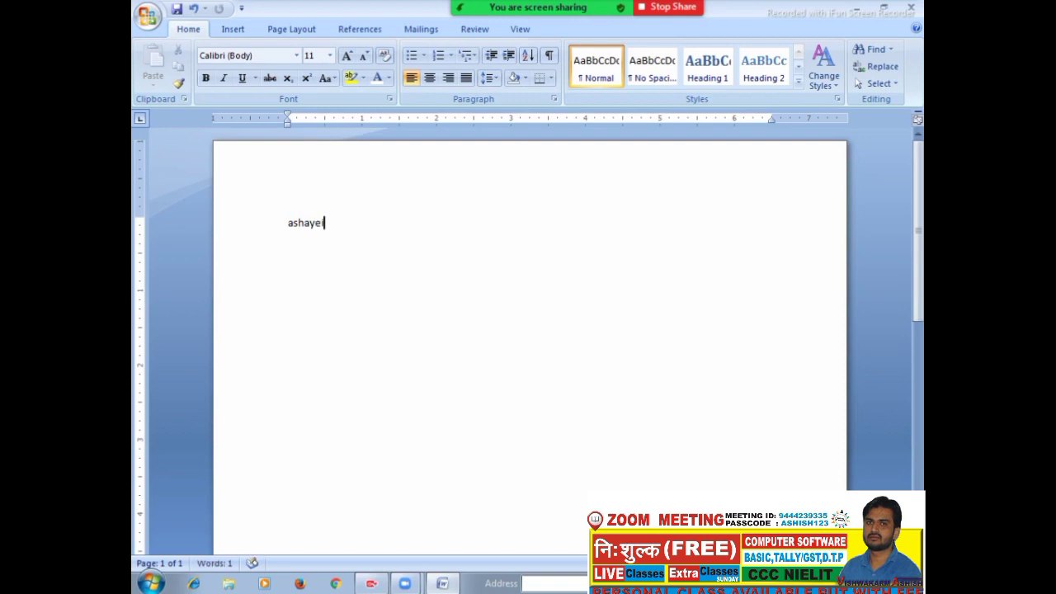
text(n)
key(BackSpace)
key(BackSpace)
key(BackSpace)
key(BackSpace)
key(BackSpace)
key(BackSpace)
key(BackSpace)
key(BackSpace)
key(BackSpace)
text(Ashayein)
key(BackSpace)
key(BackSpace)
key(BackSpace)
key(BackSpace)
key(BackSpace)
key(BackSpace)
key(BackSpace)
key(BackSpace)
text(ashyein)
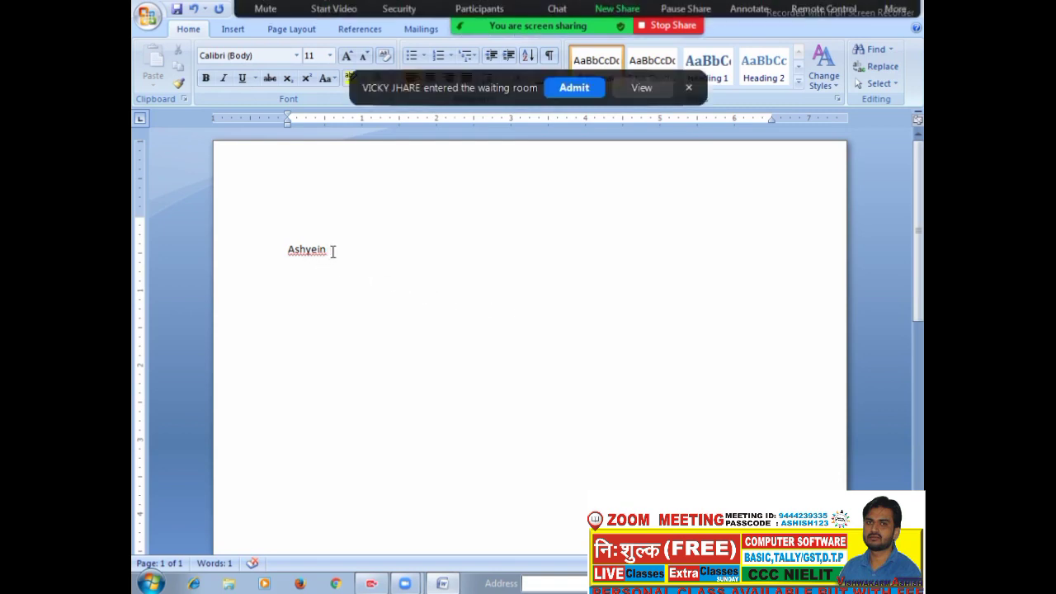
Switch to the Zoom meeting and admit the people in the waiting room, dismissing the chat window.
click(574, 93)
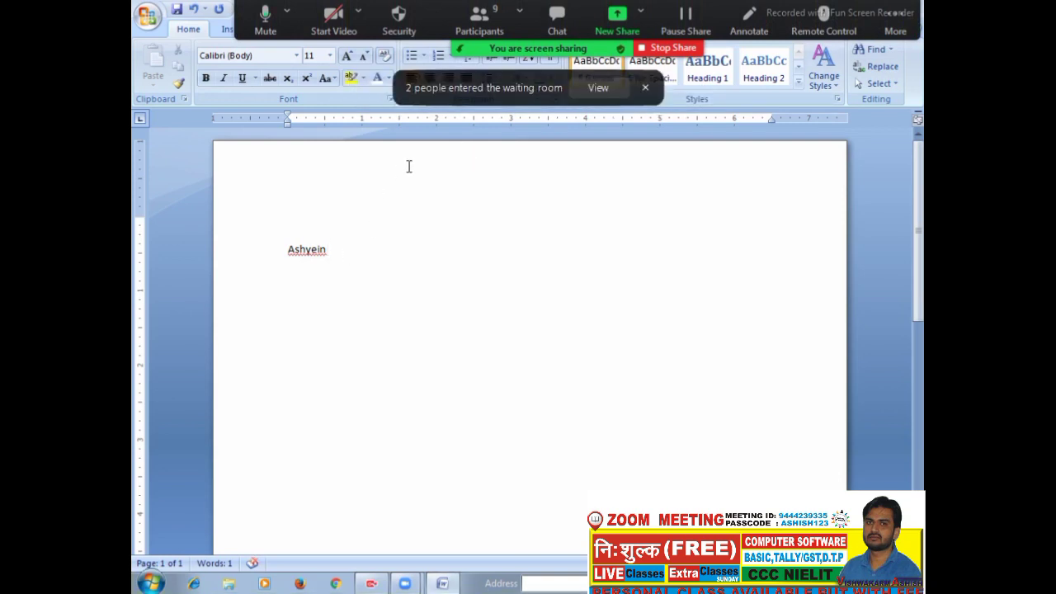
click(599, 89)
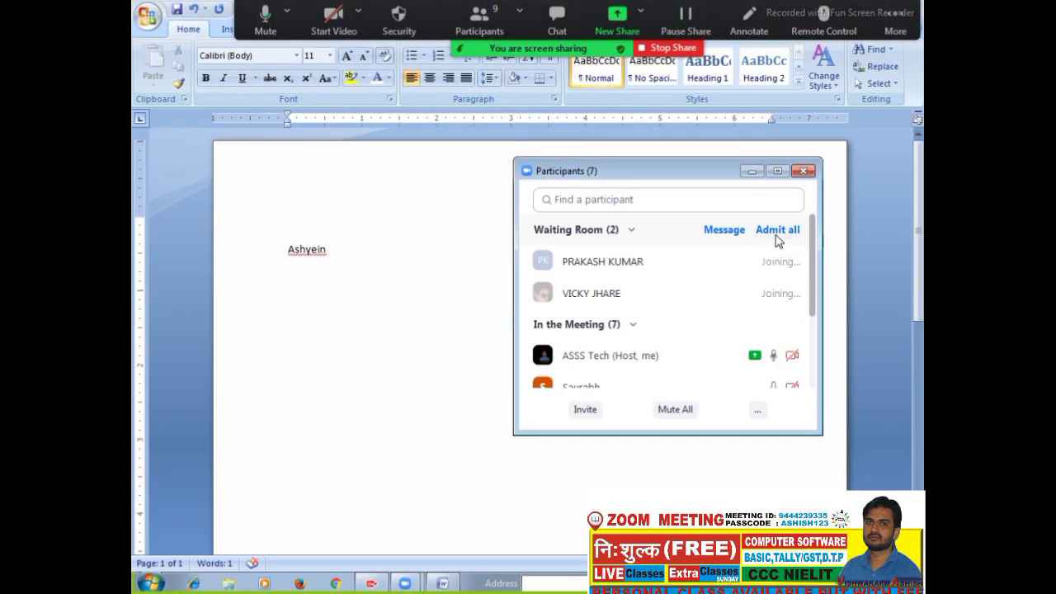
click(776, 234)
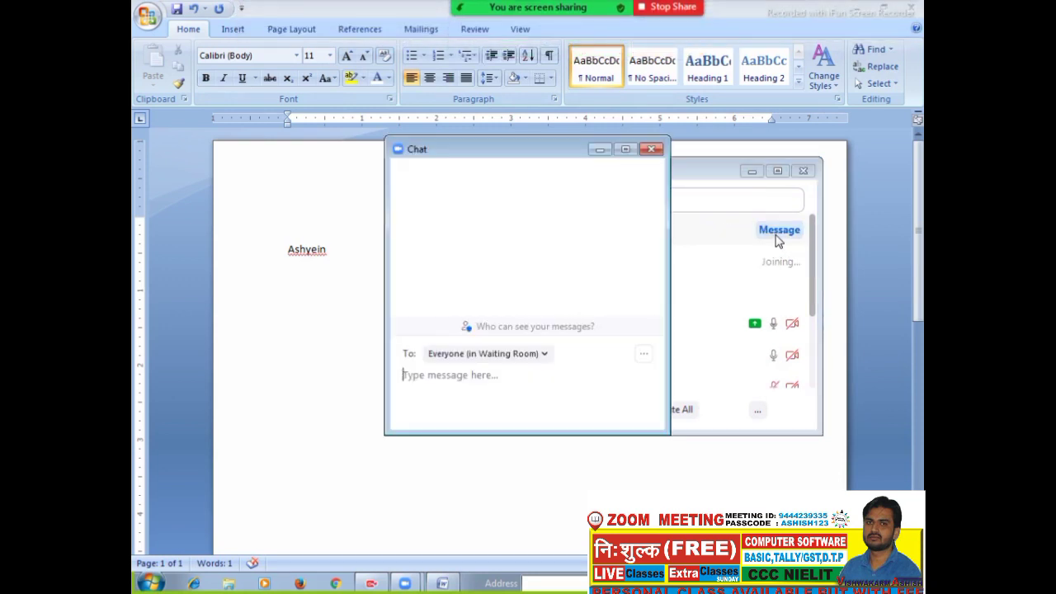
click(652, 150)
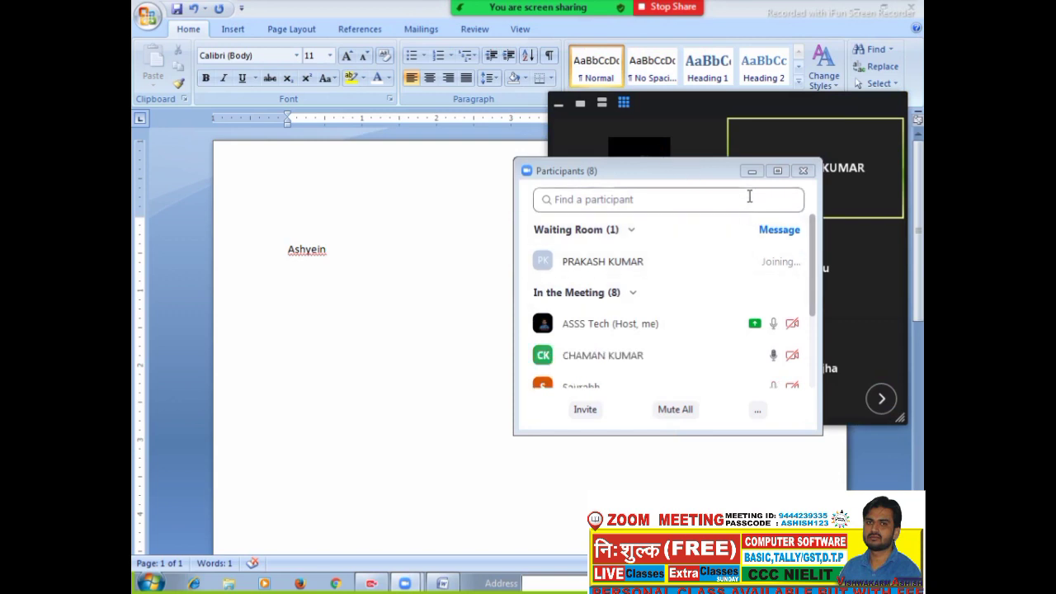
mouse_move(726, 313)
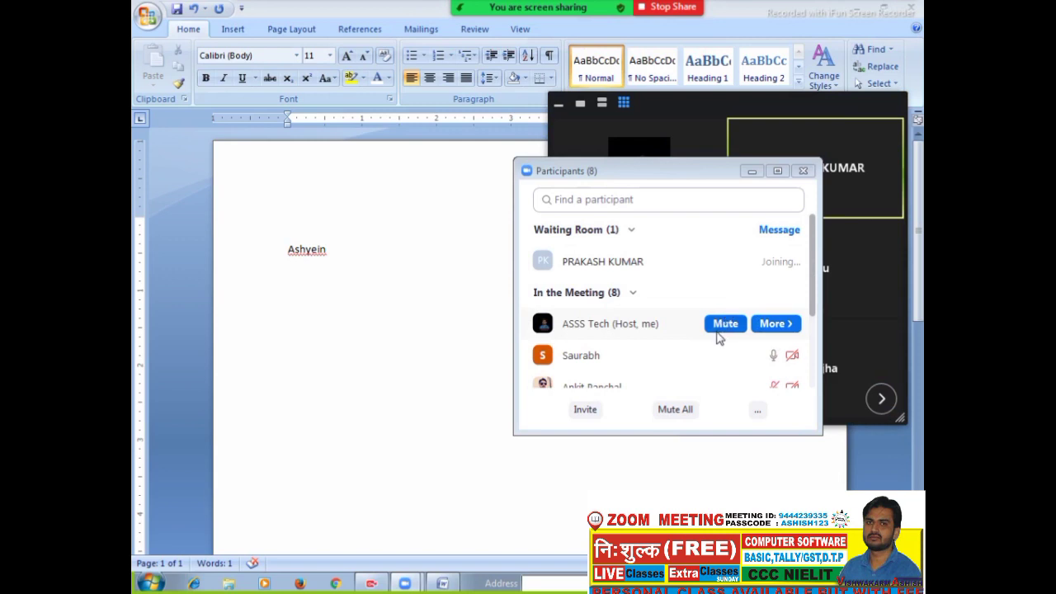
mouse_move(658, 288)
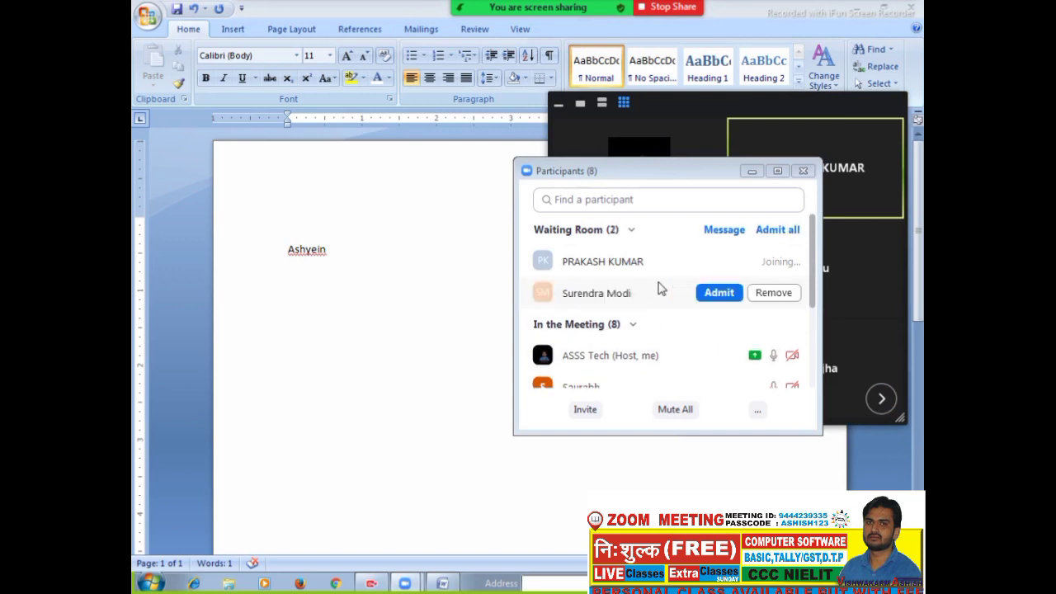
click(715, 293)
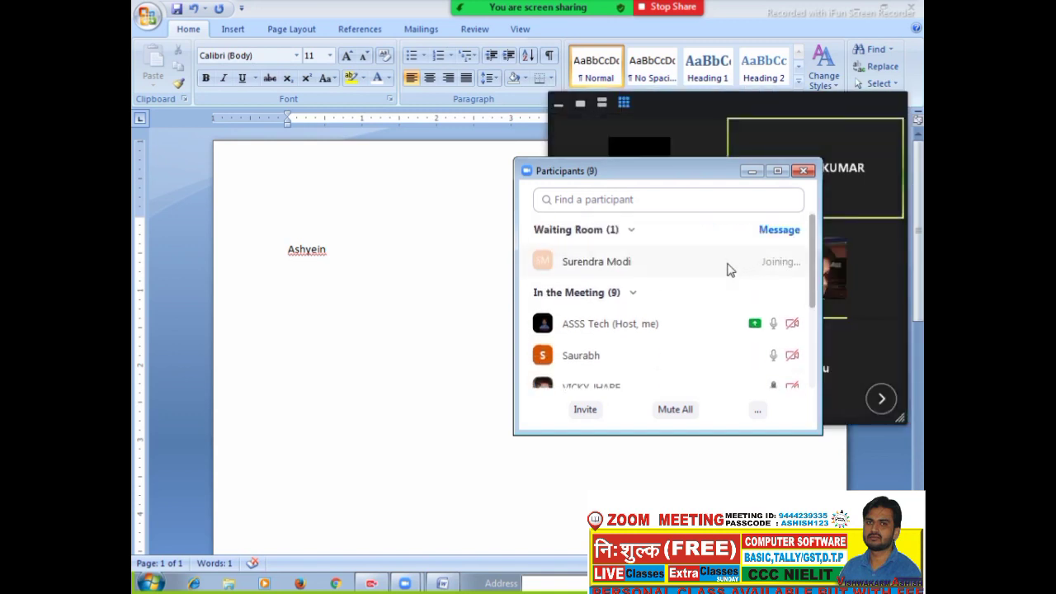
Transfer the Zoom host role to another participant in the participants list and minimize the list.
drag(812, 275, 812, 294)
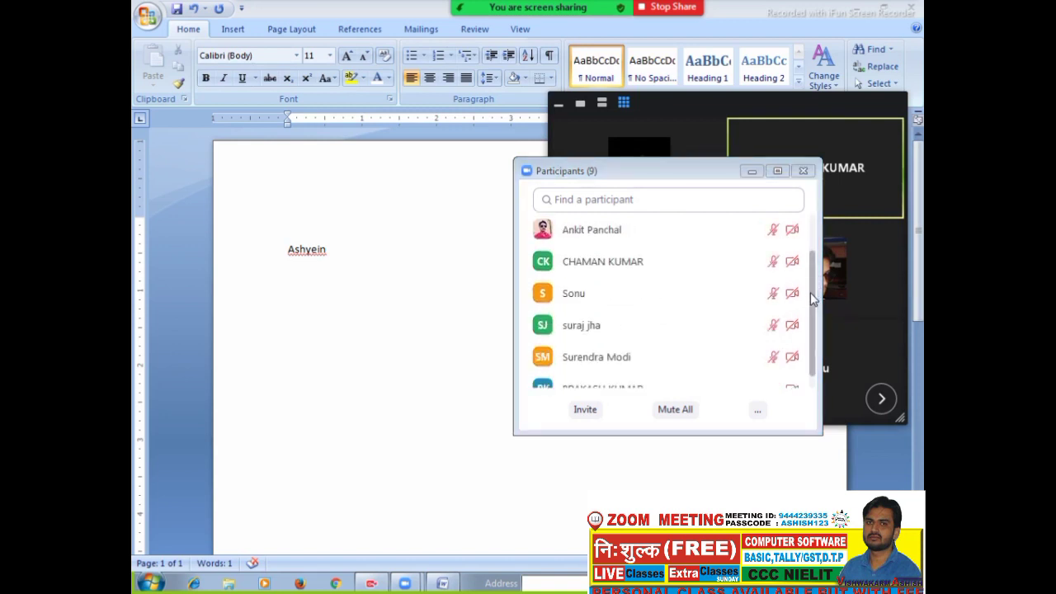
mouse_move(735, 260)
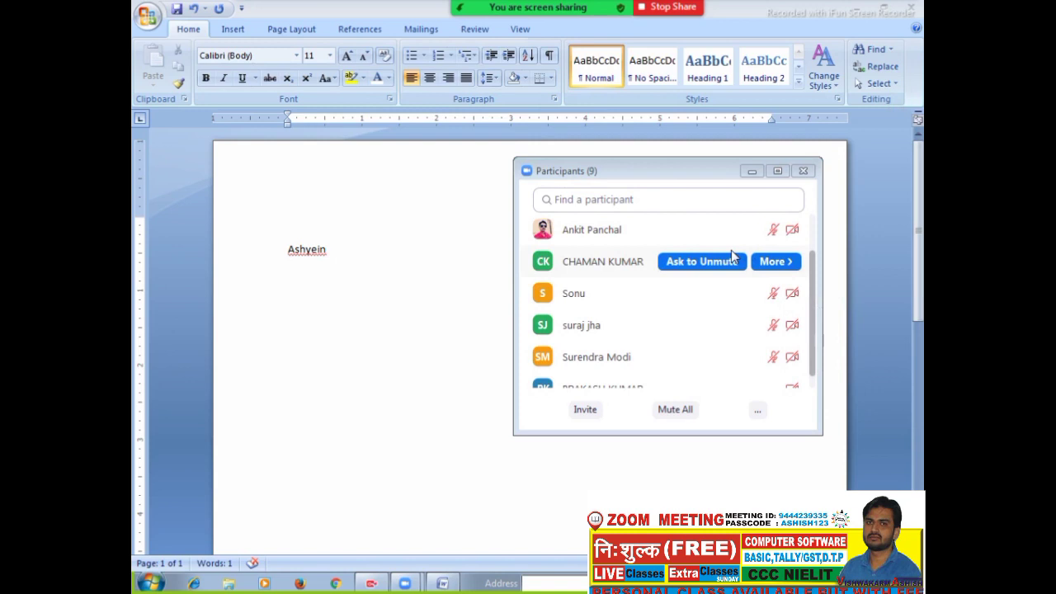
click(789, 262)
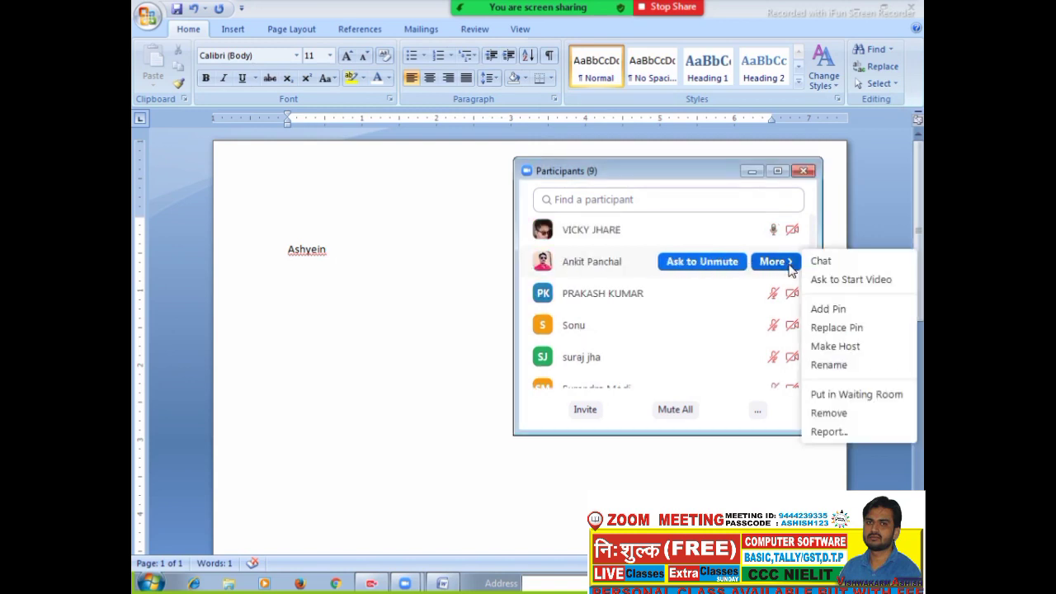
click(825, 347)
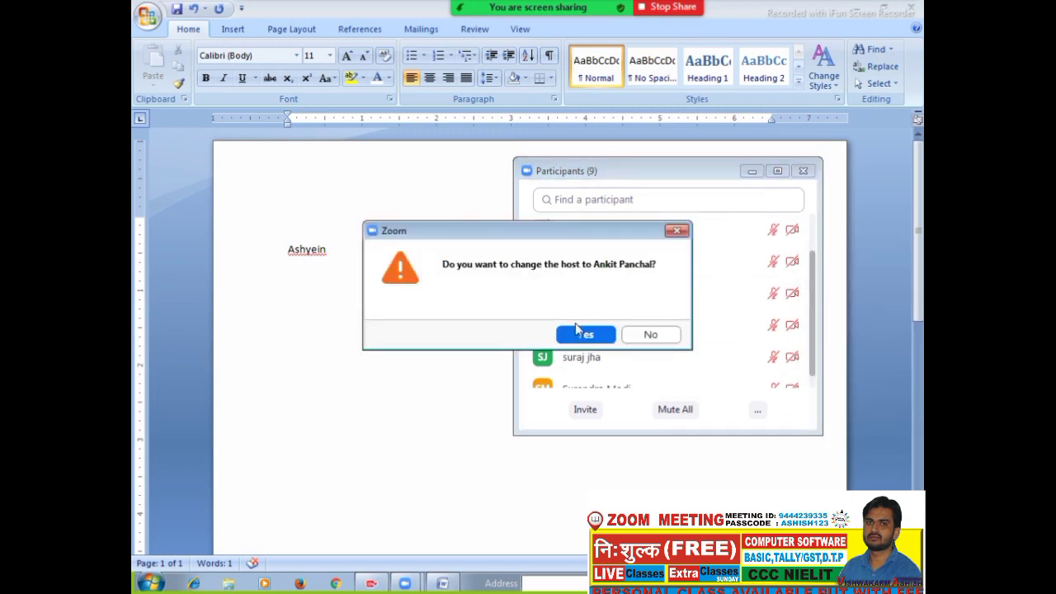
click(581, 338)
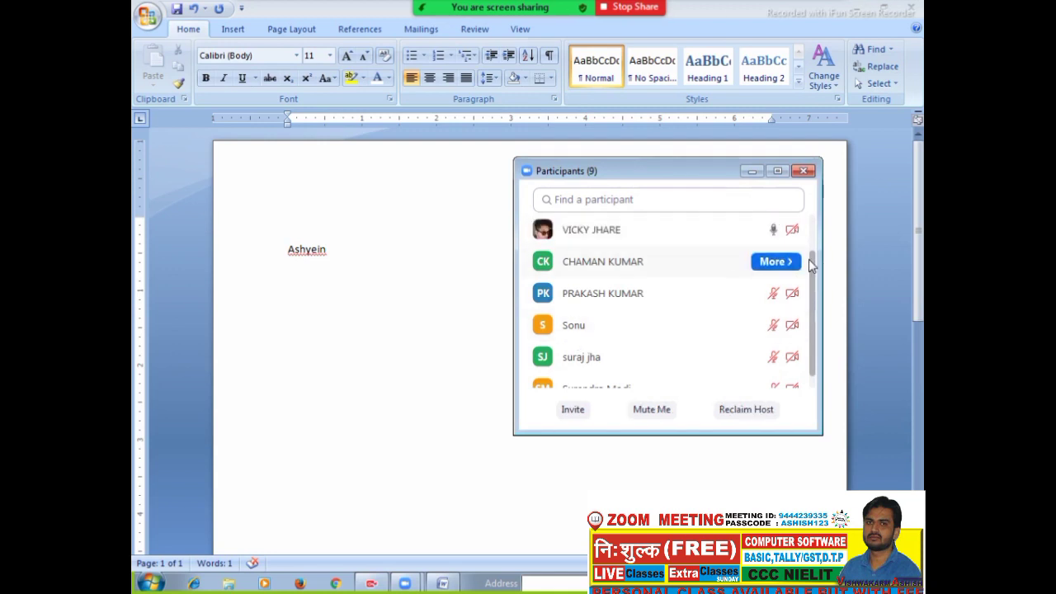
drag(814, 277, 818, 167)
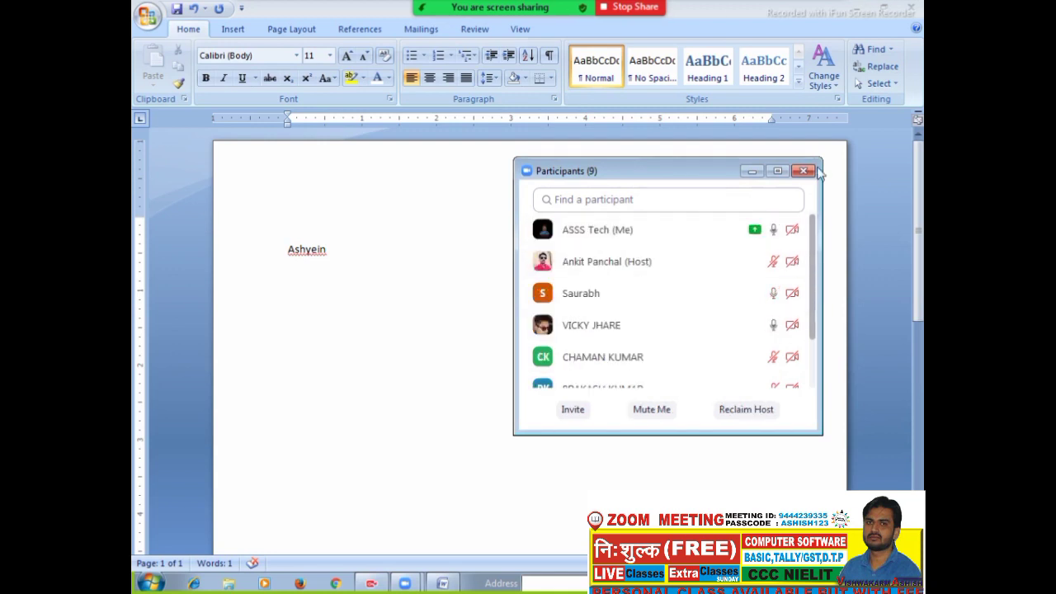
click(752, 172)
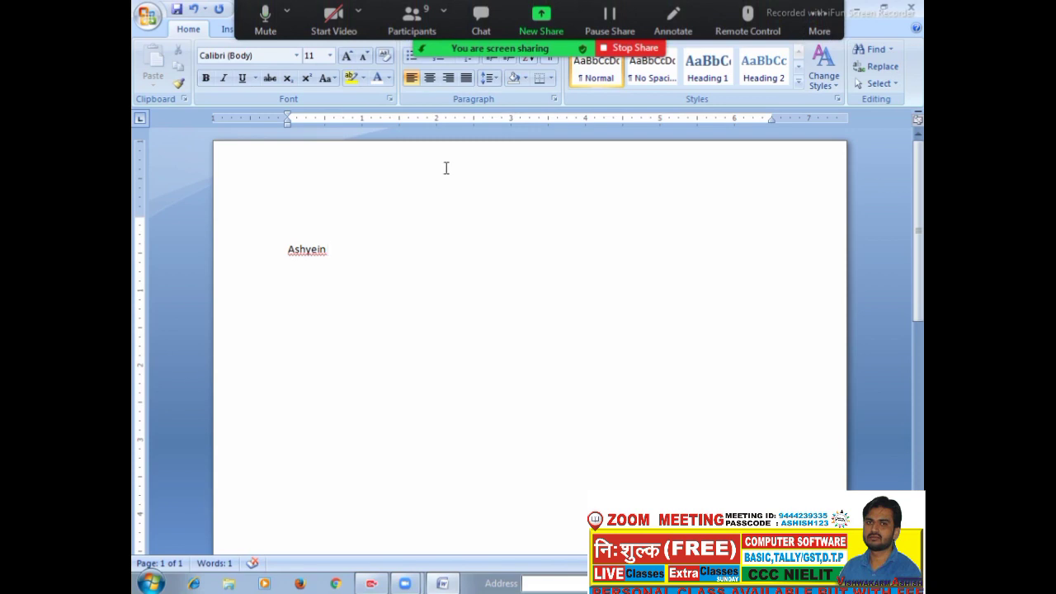
Review the Zoom participants list again and minimize it.
click(422, 30)
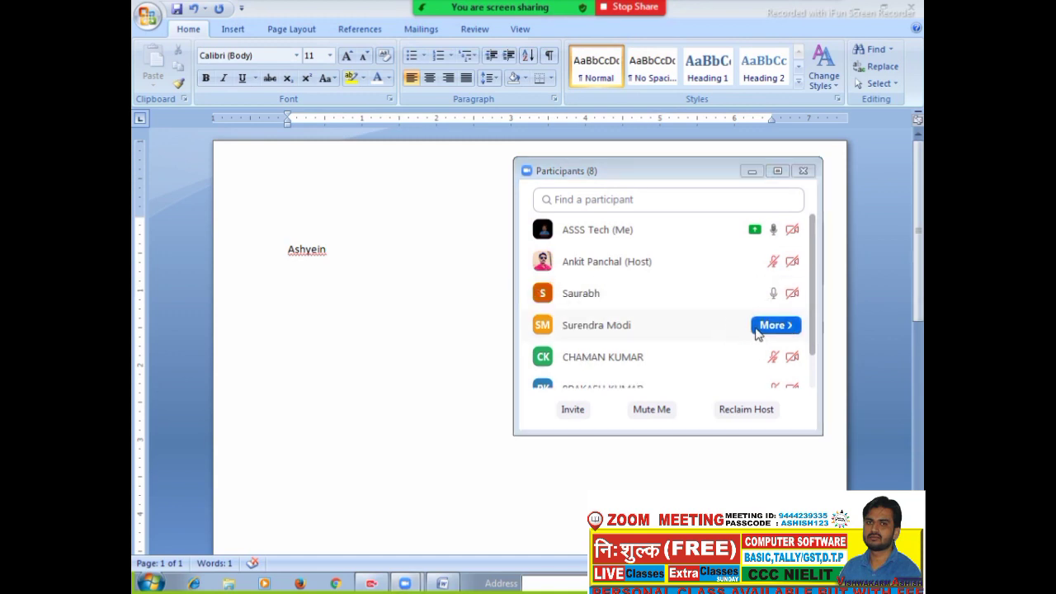
click(775, 326)
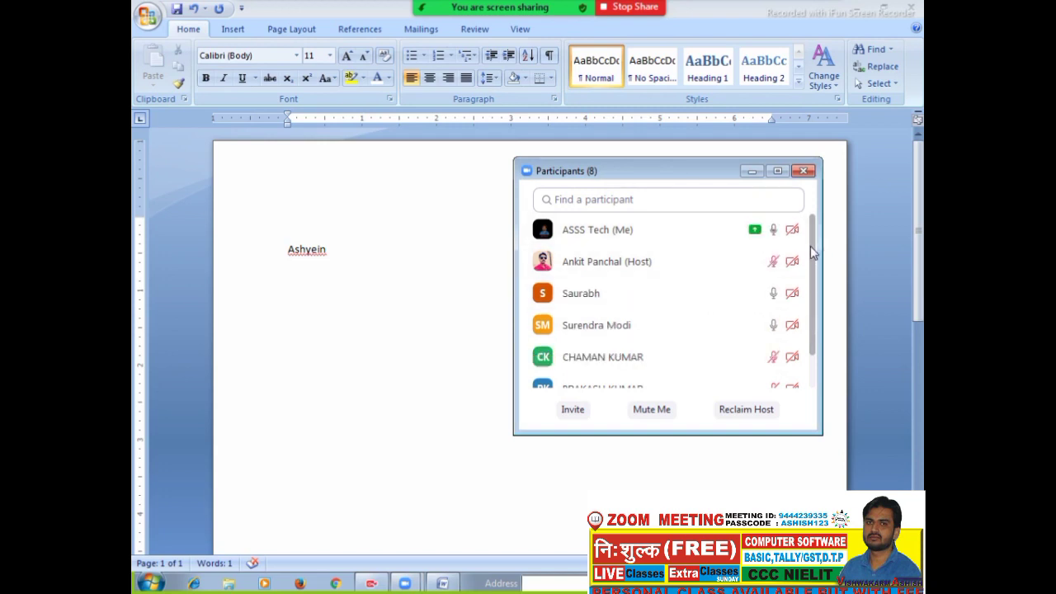
click(751, 172)
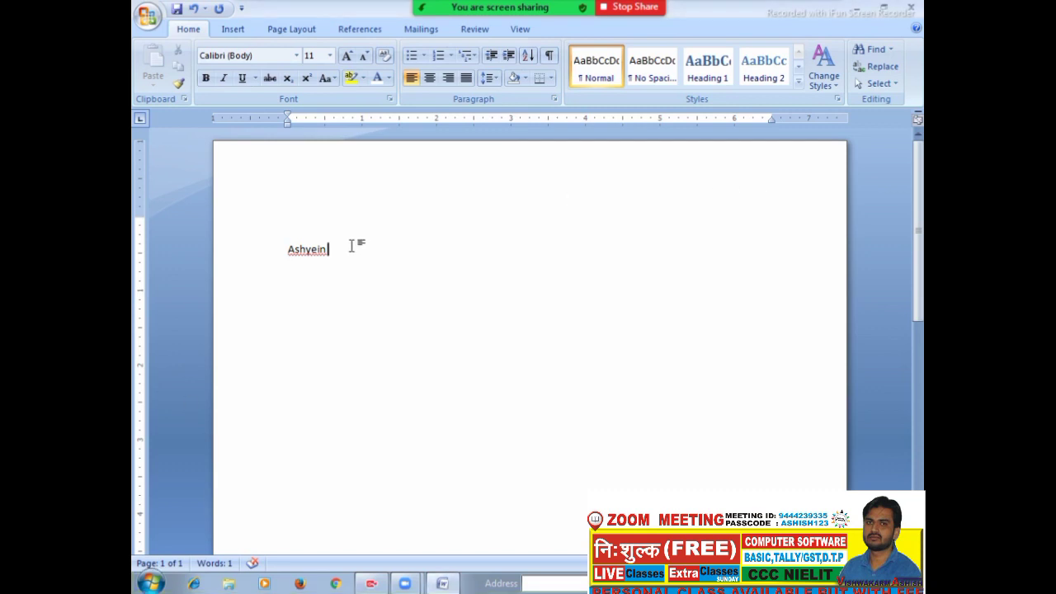
Replace the word in the Word document with "Ashayein".
key(BackSpace)
key(BackSpace)
key(BackSpace)
key(BackSpace)
key(BackSpace)
key(BackSpace)
key(BackSpace)
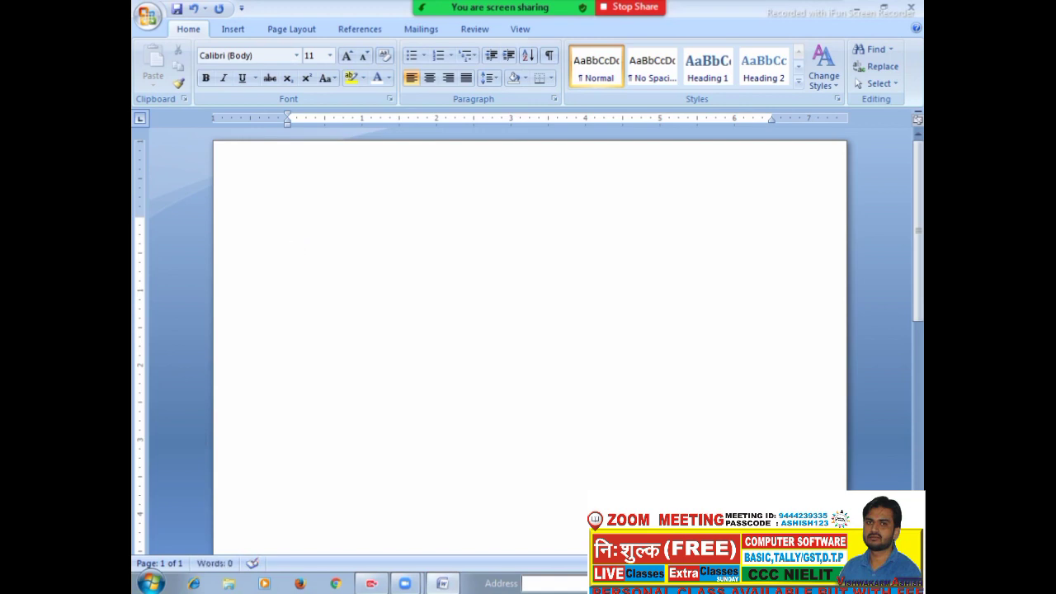
text(Ashayein)
From a spelling and grammar check, add an AutoCorrect entry replacing "Ashayein" with "Ashayein Shiksha Sewa Sansthan" and accept the options.
key(F7)
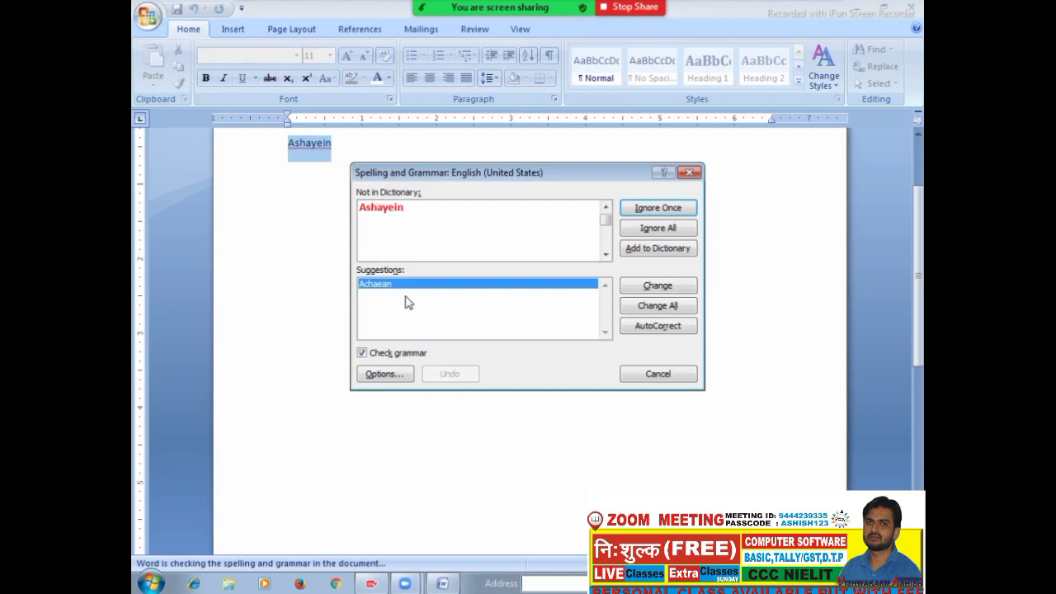
click(381, 374)
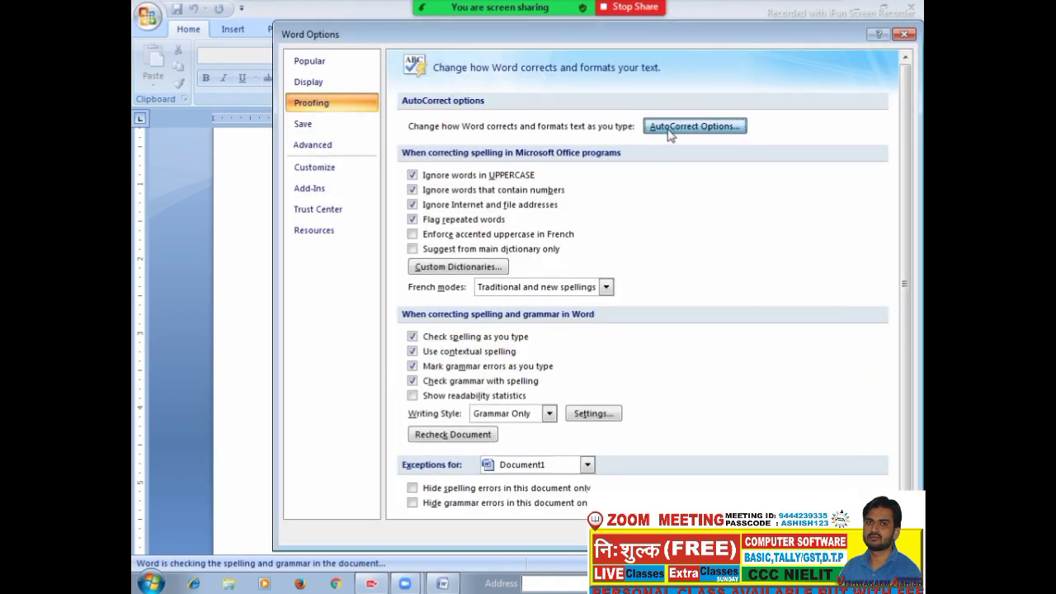
click(695, 126)
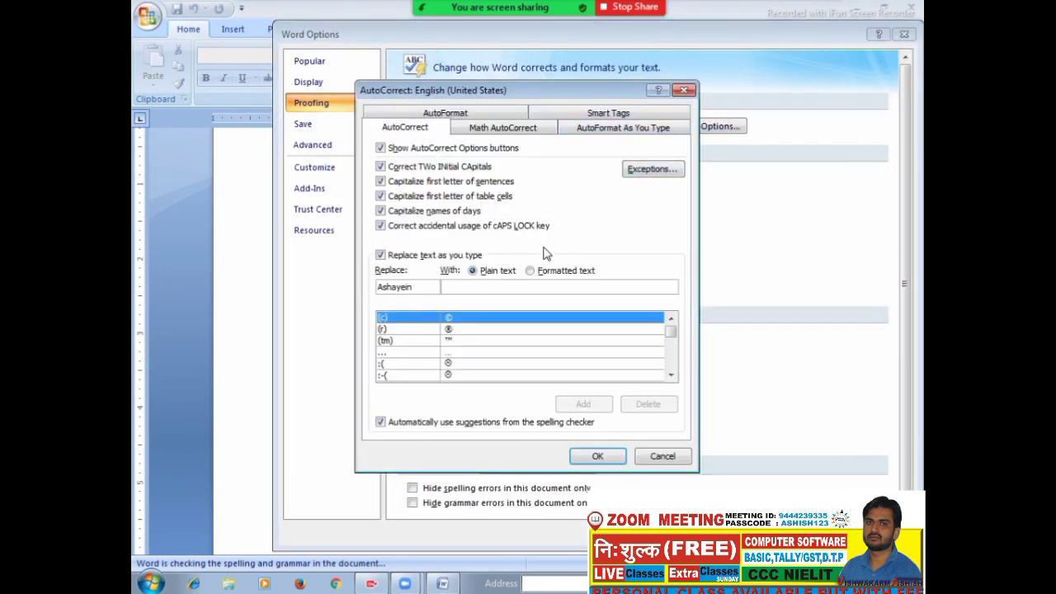
click(453, 289)
text(A)
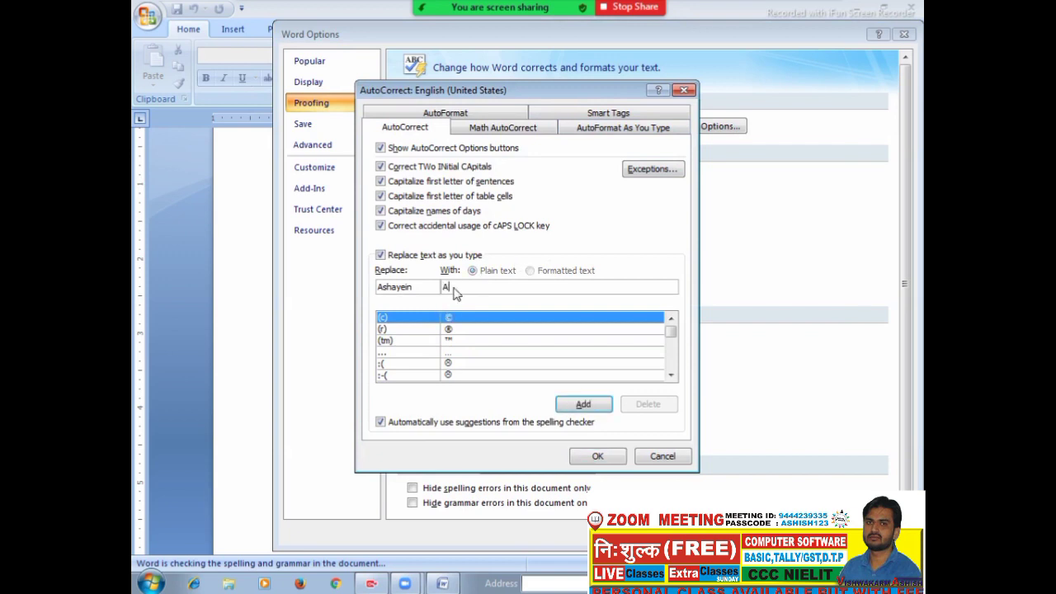
text(shayein shiksh)
click(514, 287)
key(BackSpace)
text(S)
click(538, 286)
key(BackSpace)
text(Sewa Sansthan)
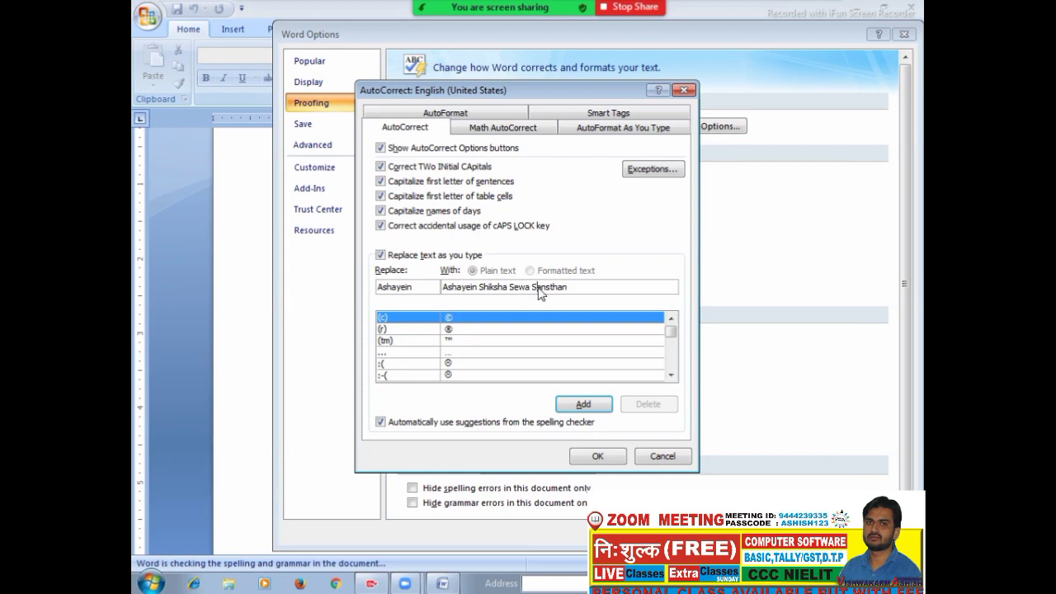
click(583, 405)
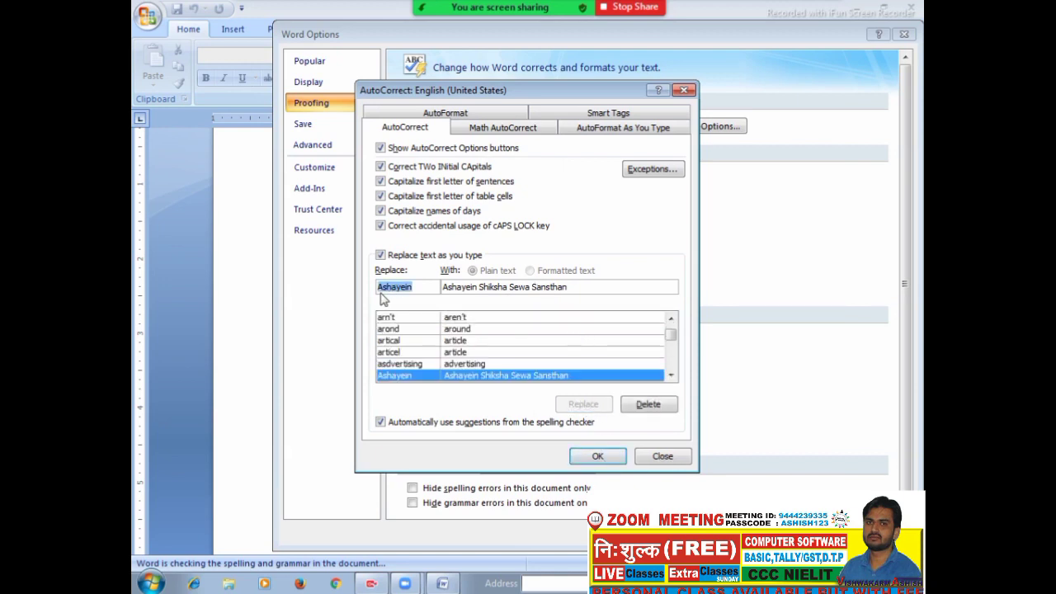
click(600, 458)
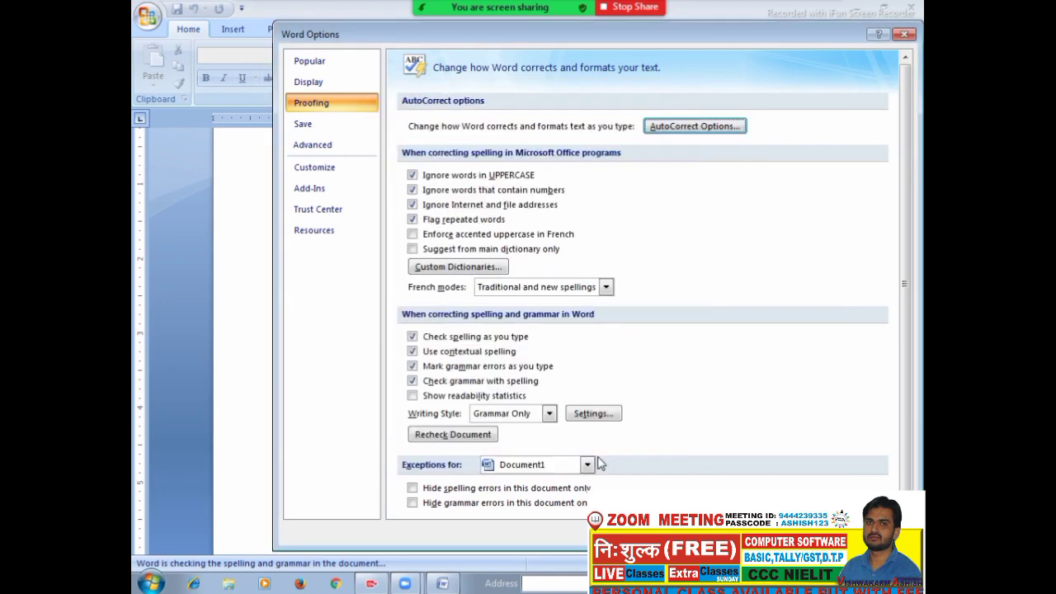
click(817, 535)
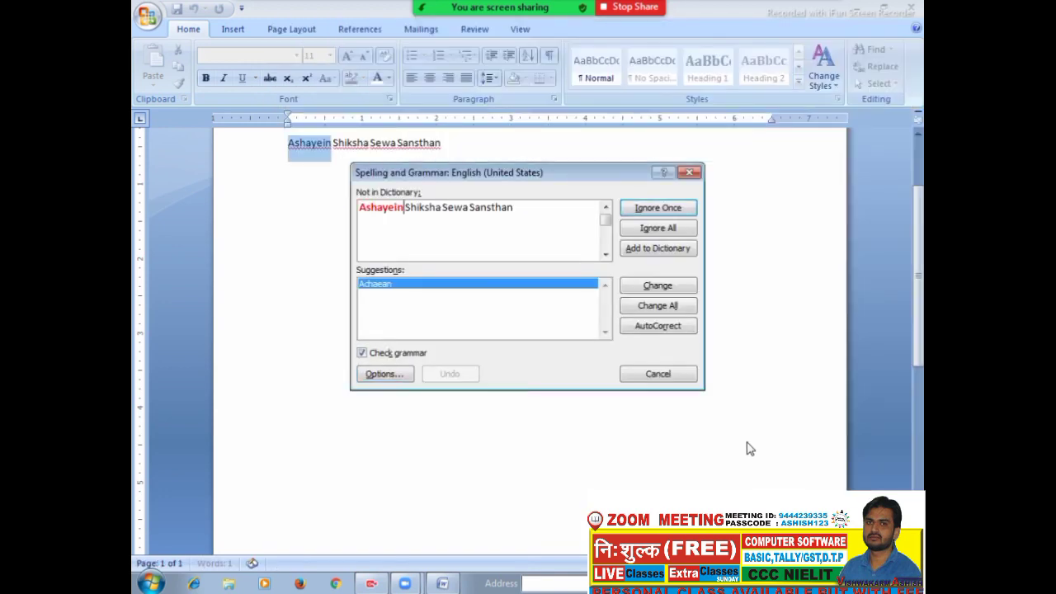
Close the spelling check and exit Word without saving Document1.
click(690, 171)
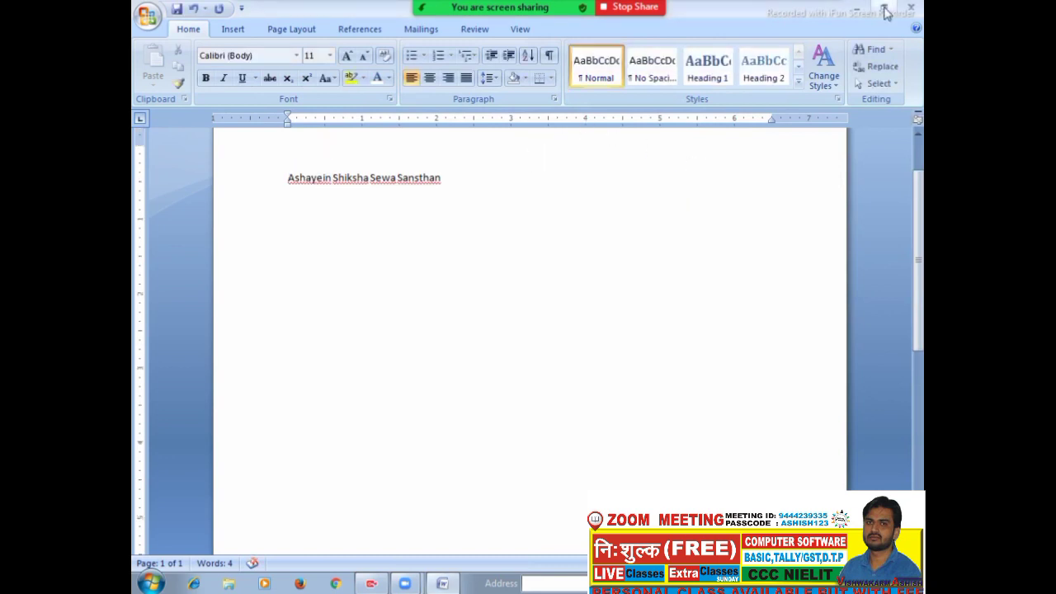
click(914, 5)
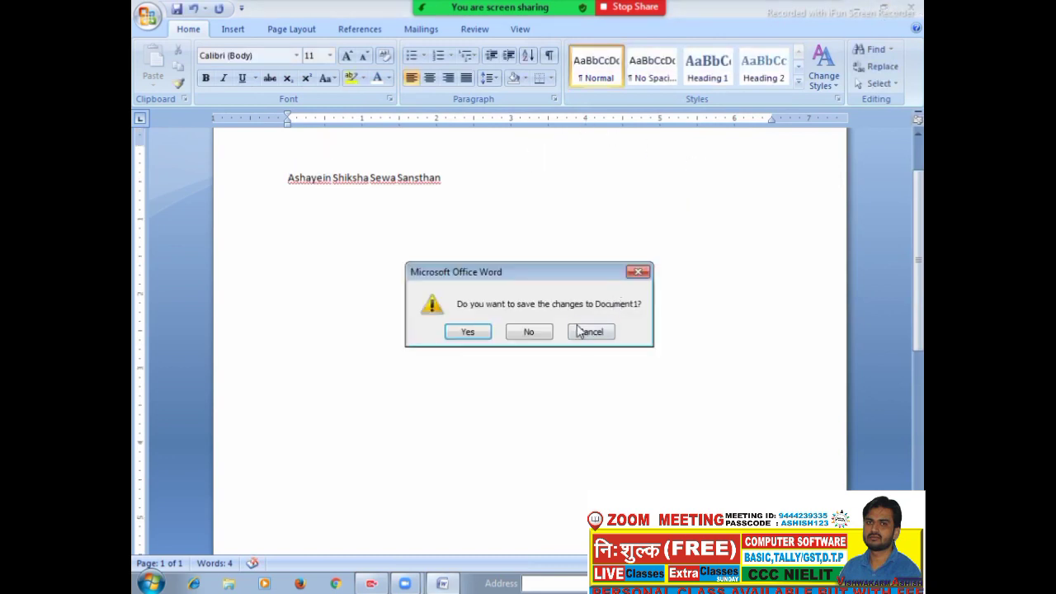
click(529, 334)
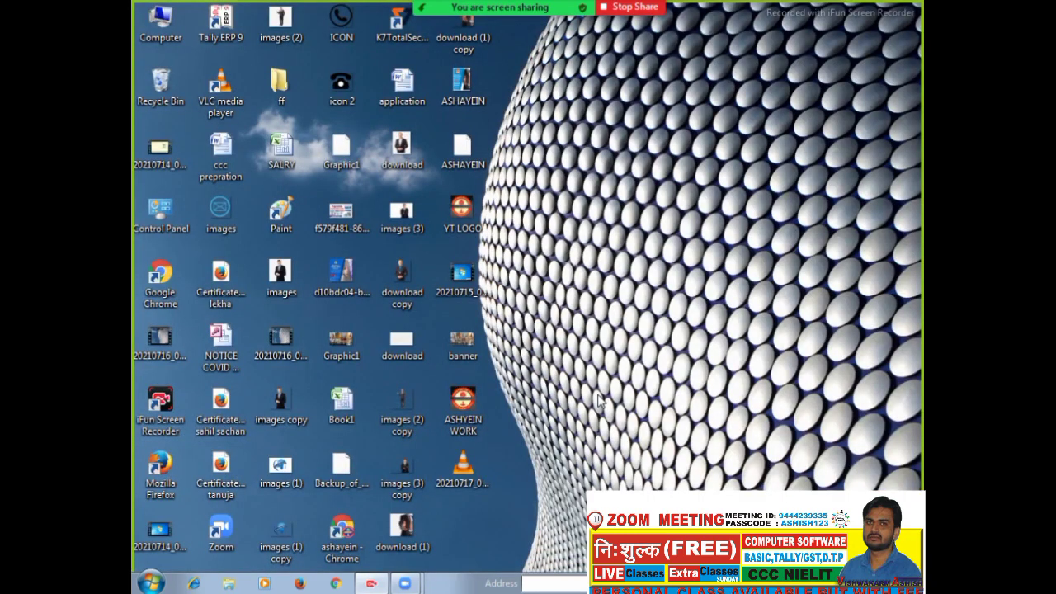
Reopen Word and enter "Ashayein Shiksha Sewa Sansthan" at 16 pt in the blank document.
key(super+r)
key(Return)
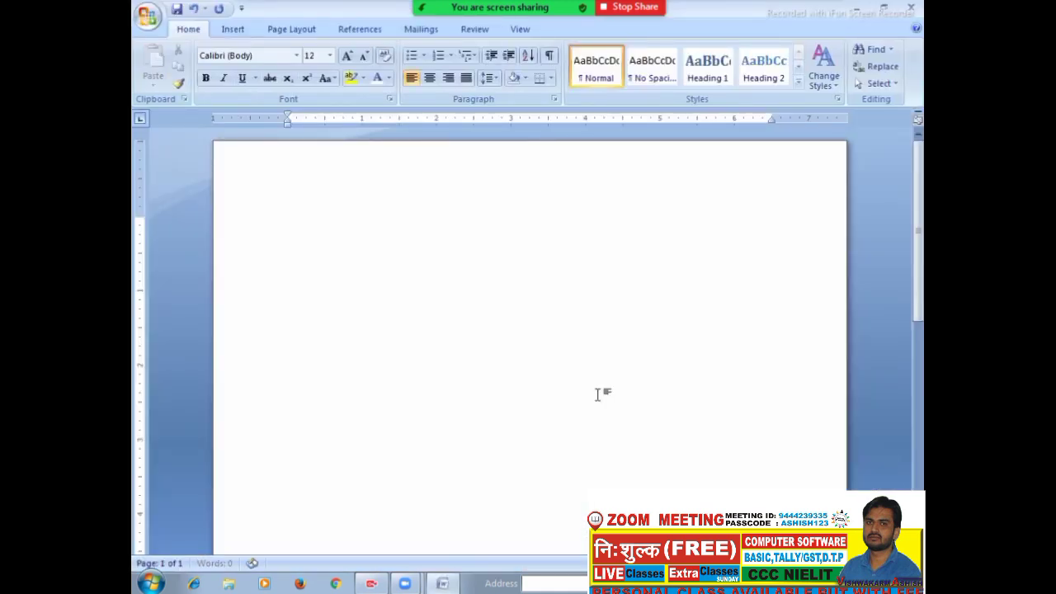
key(ctrl+shift+period)
text(Ashayein Shiksha Sewa Sansthan)
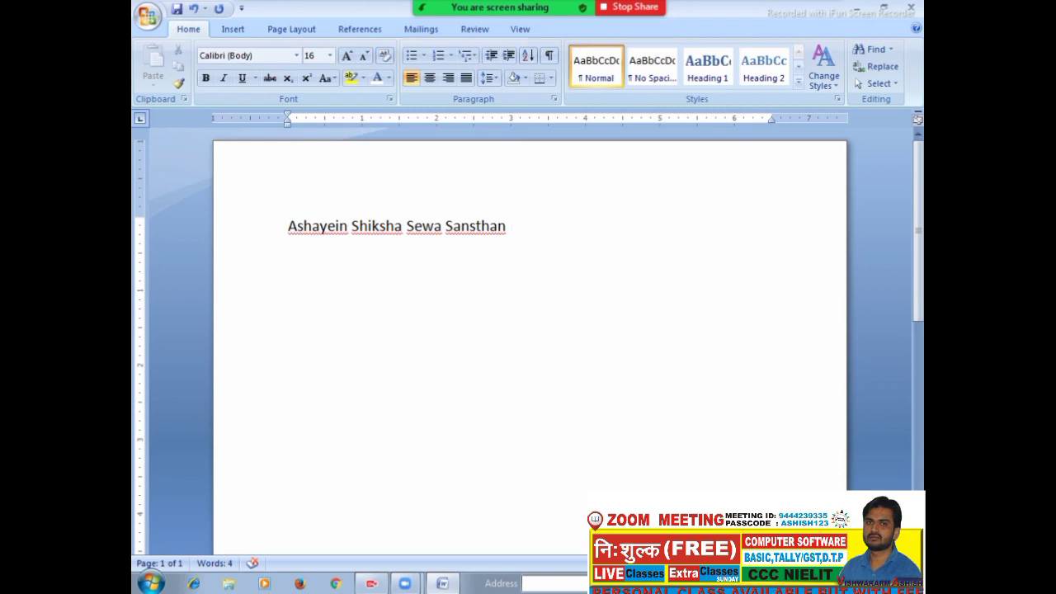
Enter a person's first name on the line below and change it to a misspelled form.
key(Return)
text(a)
key(BackSpace)
text(Akanksha)
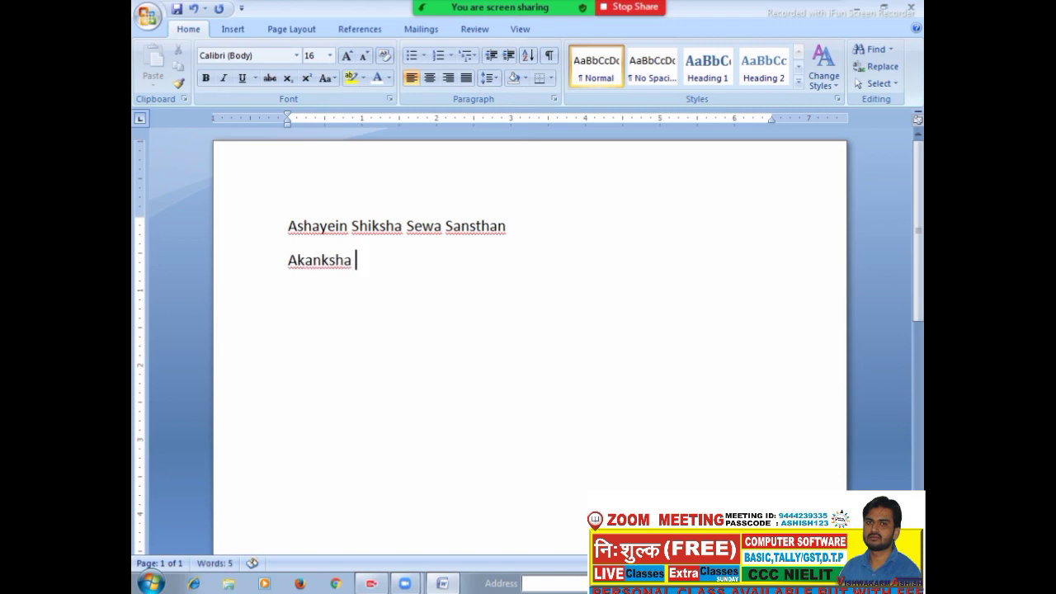
key(BackSpace)
key(BackSpace)
key(BackSpace)
key(BackSpace)
key(BackSpace)
key(BackSpace)
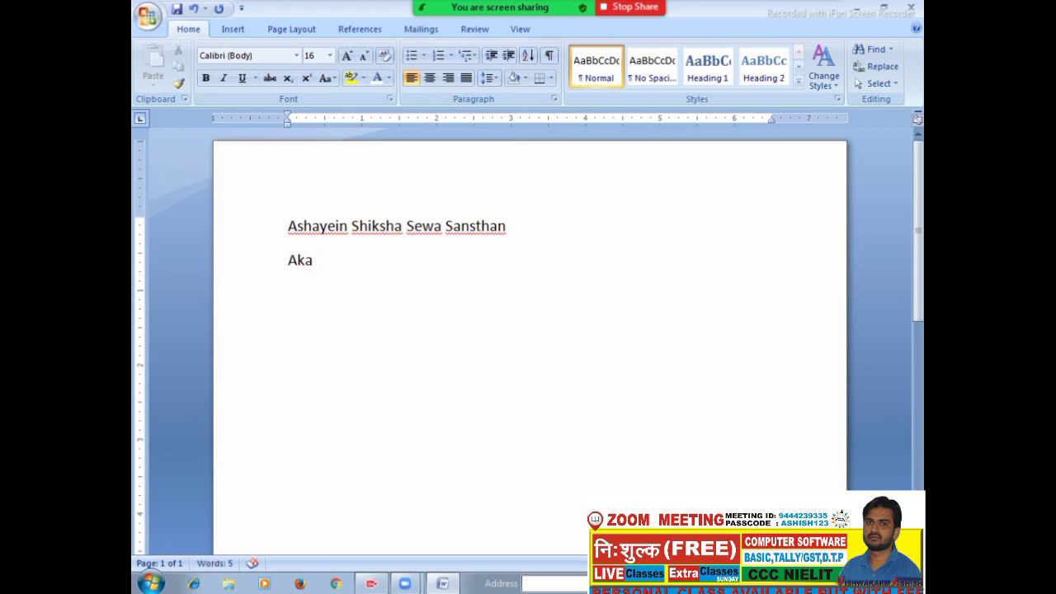
text(nsa)
From a spelling check, add an AutoCorrect entry replacing the misspelled first name with its correct spelling, accept the options and end the check.
key(F7)
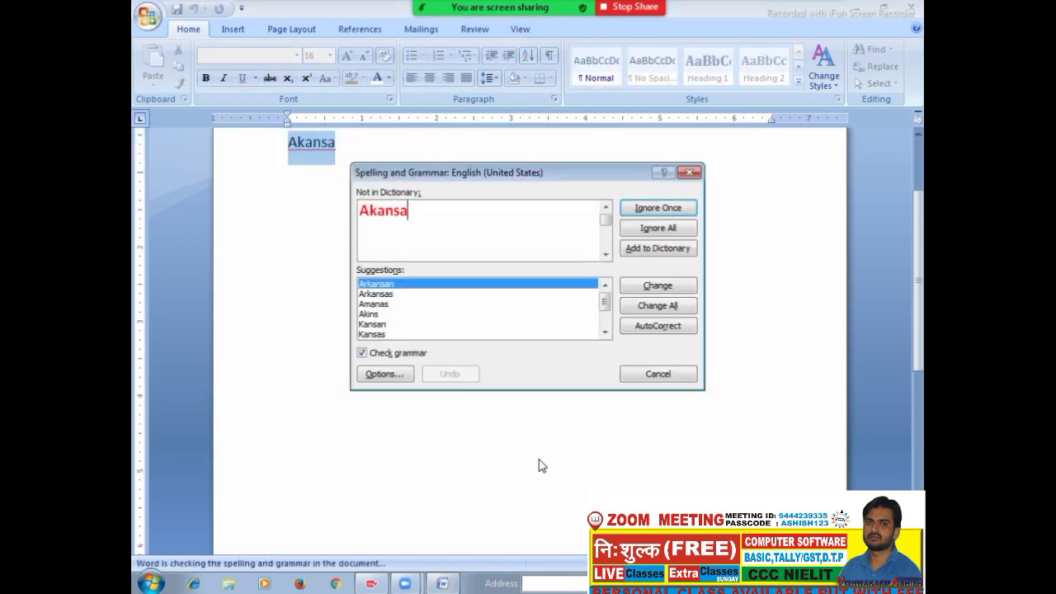
click(384, 375)
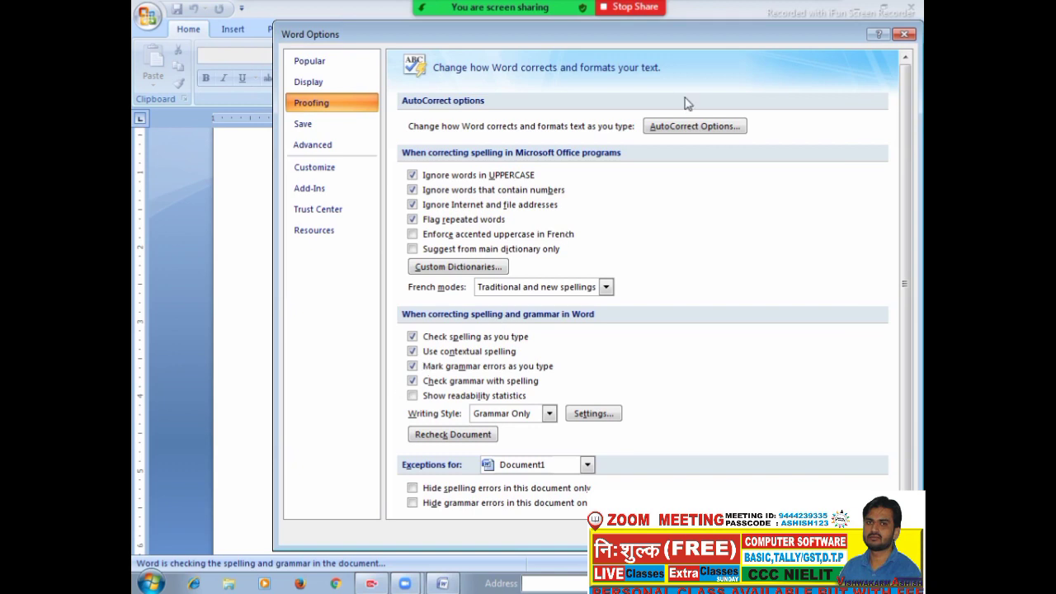
click(682, 127)
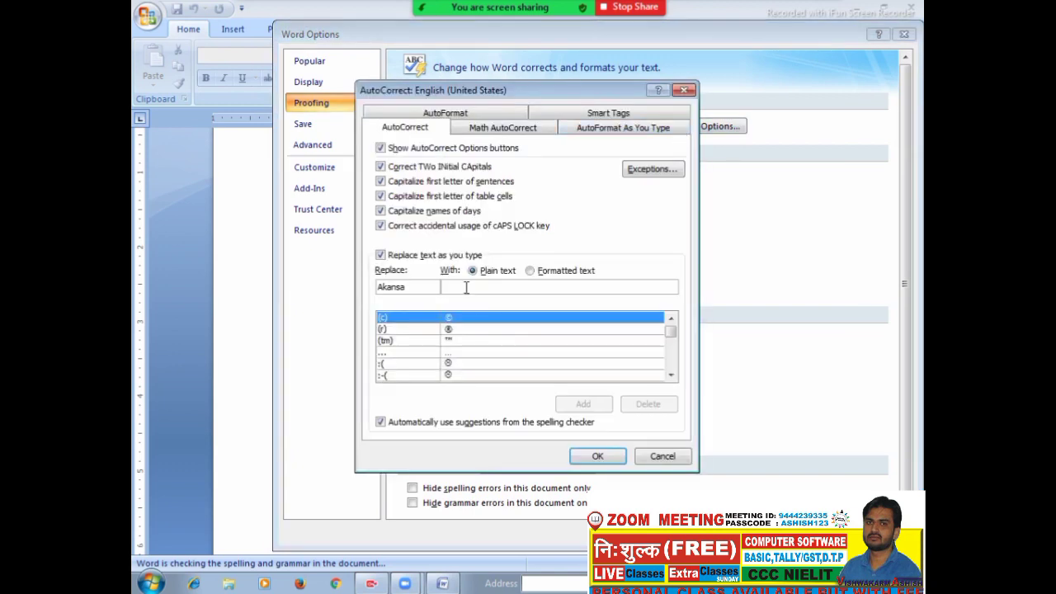
click(467, 287)
text(Akanksha)
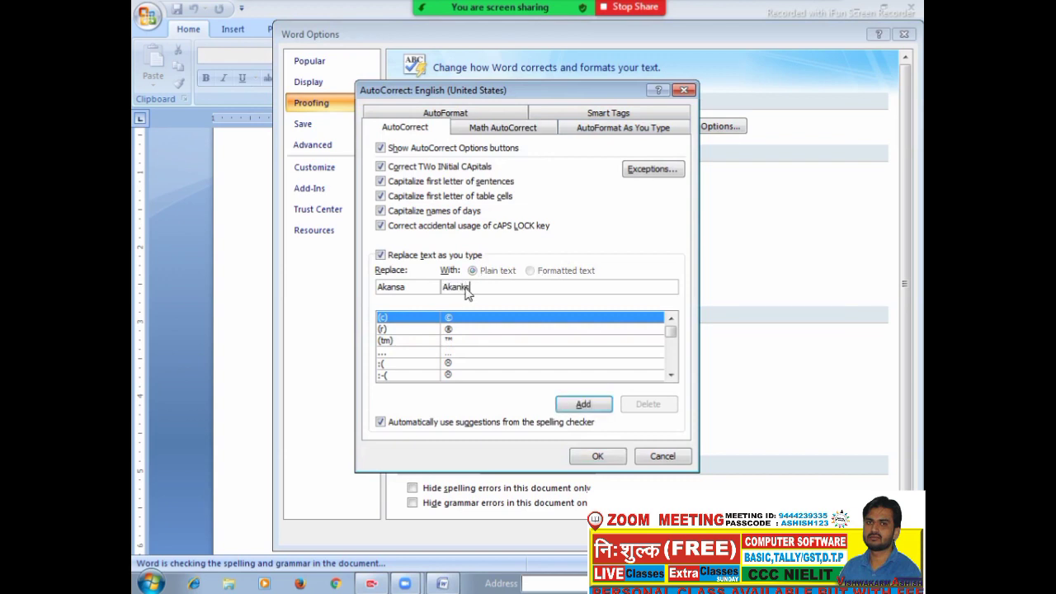
click(583, 405)
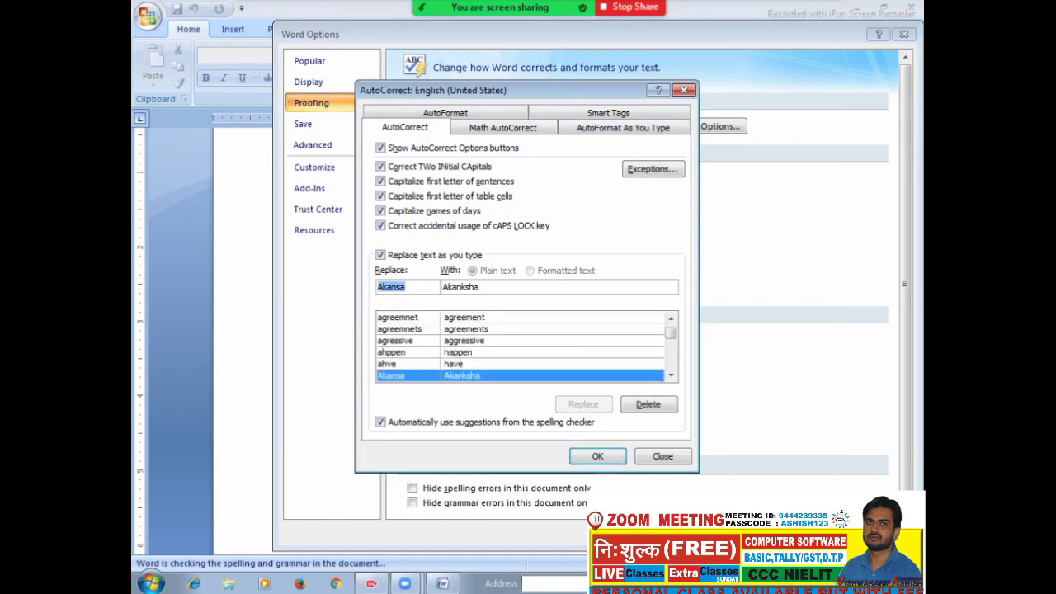
click(602, 458)
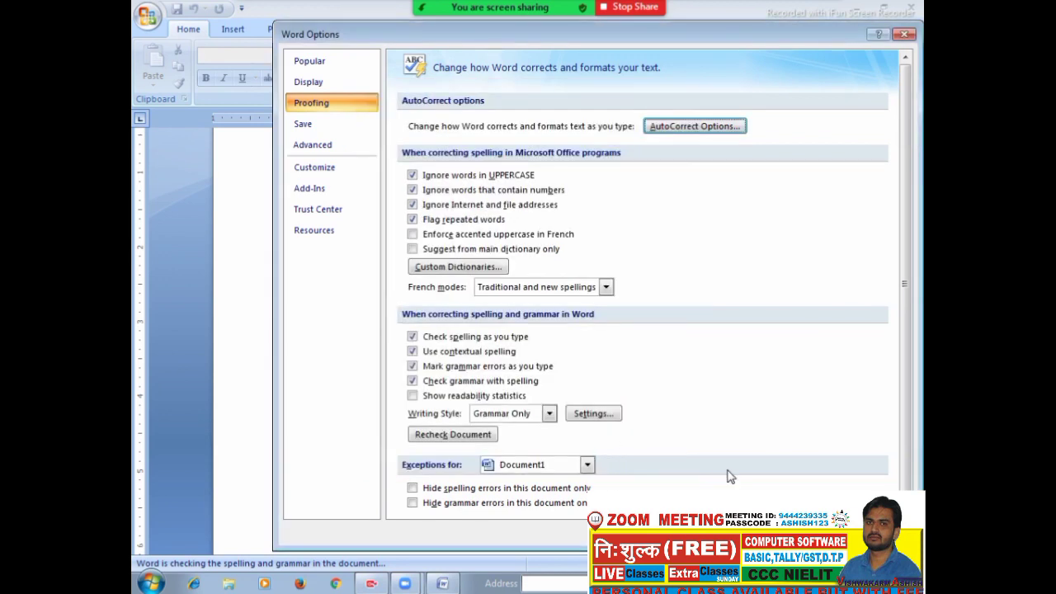
click(821, 536)
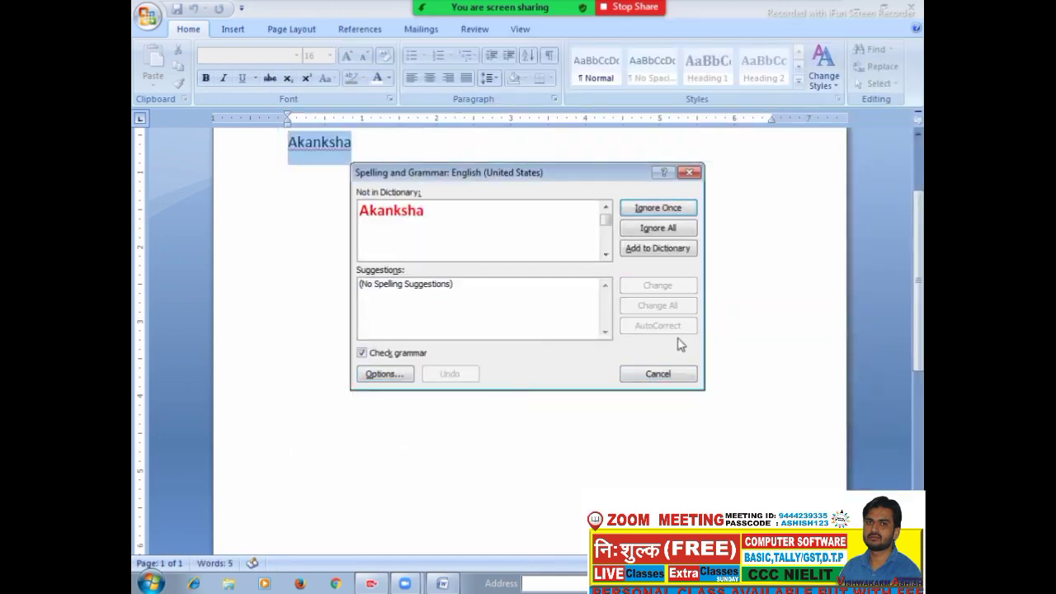
click(690, 172)
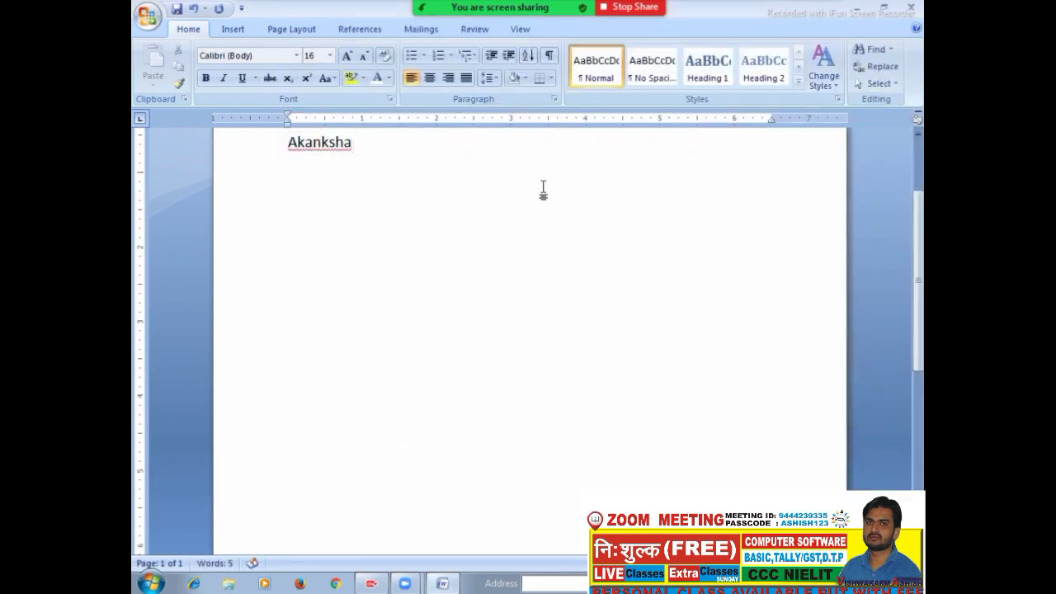
Try several misspelled variants of the first name two lines below to test the AutoCorrect entry, and erase them.
key(Return)
key(Return)
text(a)
key(BackSpace)
text(Aknsha)
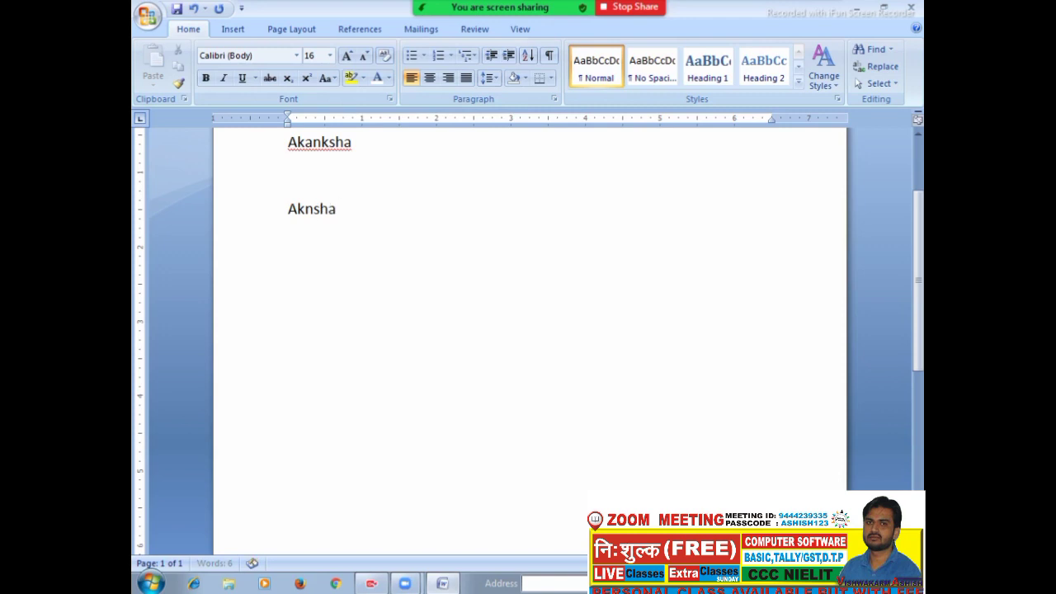
key(BackSpace)
key(BackSpace)
key(BackSpace)
key(BackSpace)
key(BackSpace)
text(ansha)
key(BackSpace)
key(BackSpace)
key(BackSpace)
key(BackSpace)
key(BackSpace)
key(BackSpace)
text(ansha)
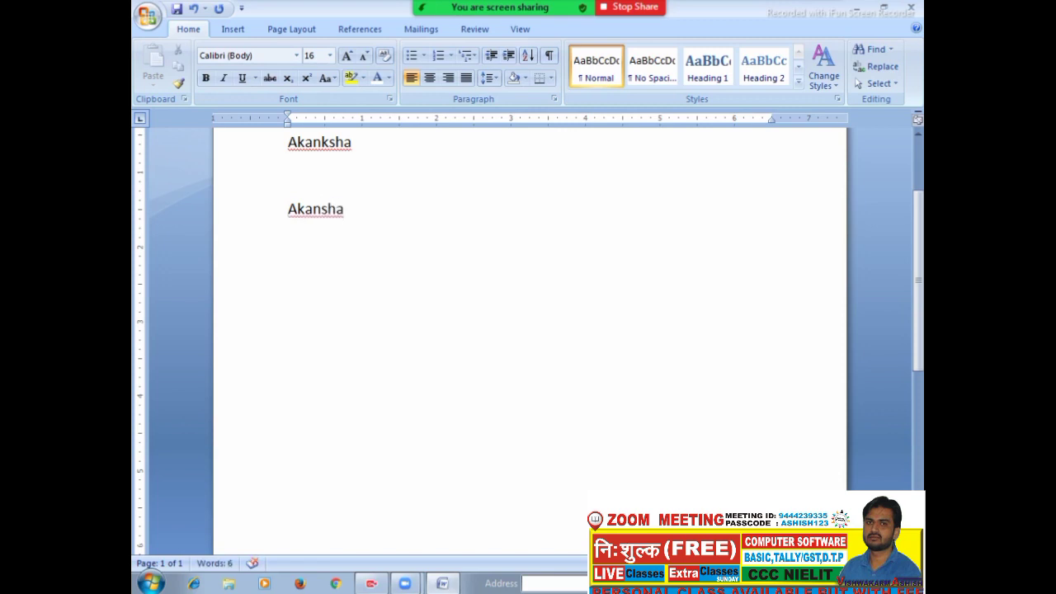
key(BackSpace)
key(BackSpace)
key(BackSpace)
key(BackSpace)
key(BackSpace)
key(BackSpace)
key(BackSpace)
key(BackSpace)
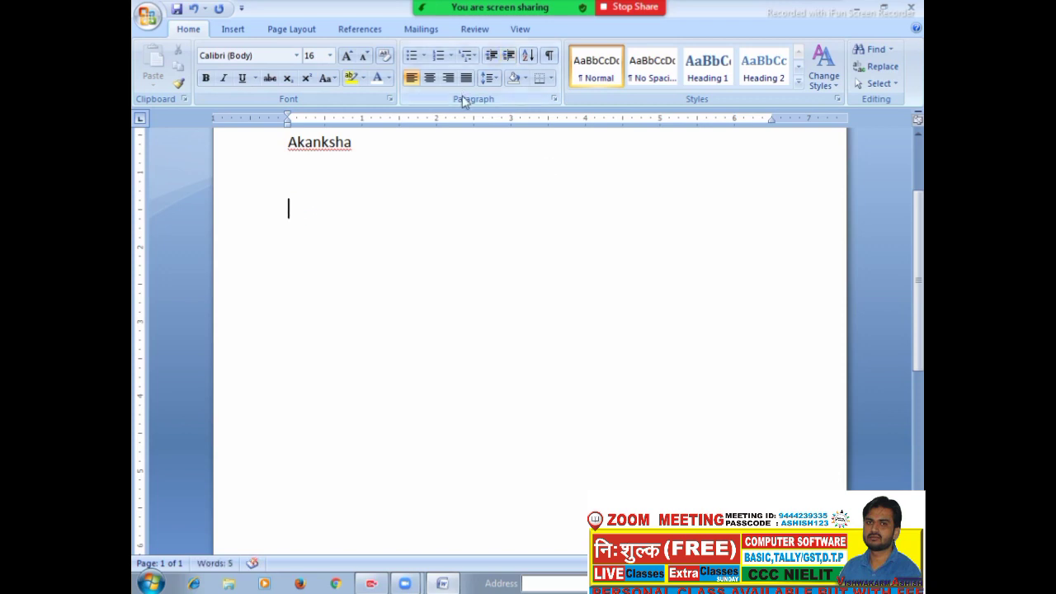
Look up the AutoCorrect entries beginning with "aka" through a spelling check and close all dialogs without changing anything.
click(355, 144)
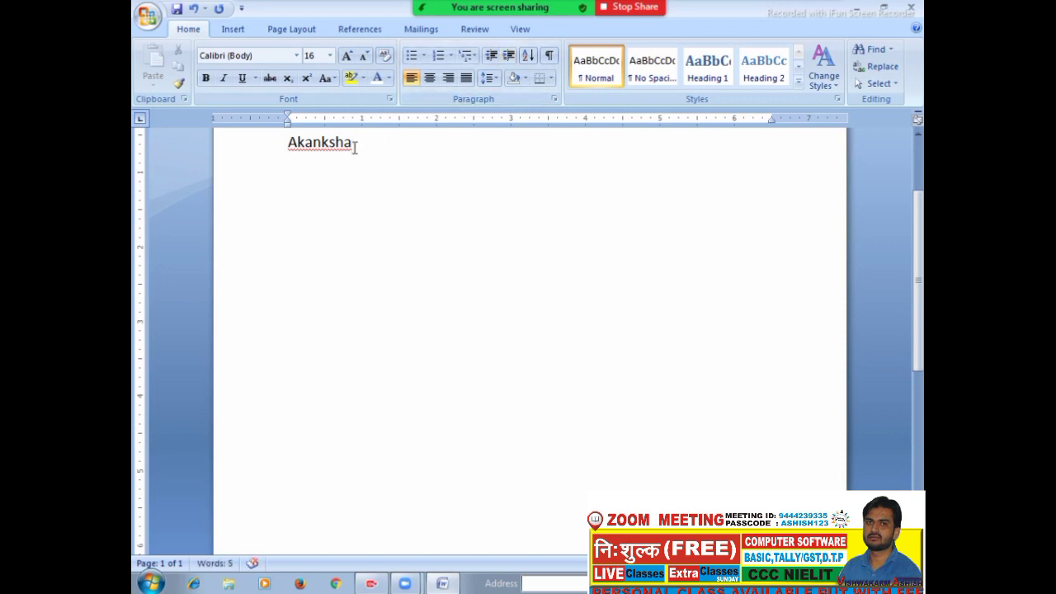
key(F7)
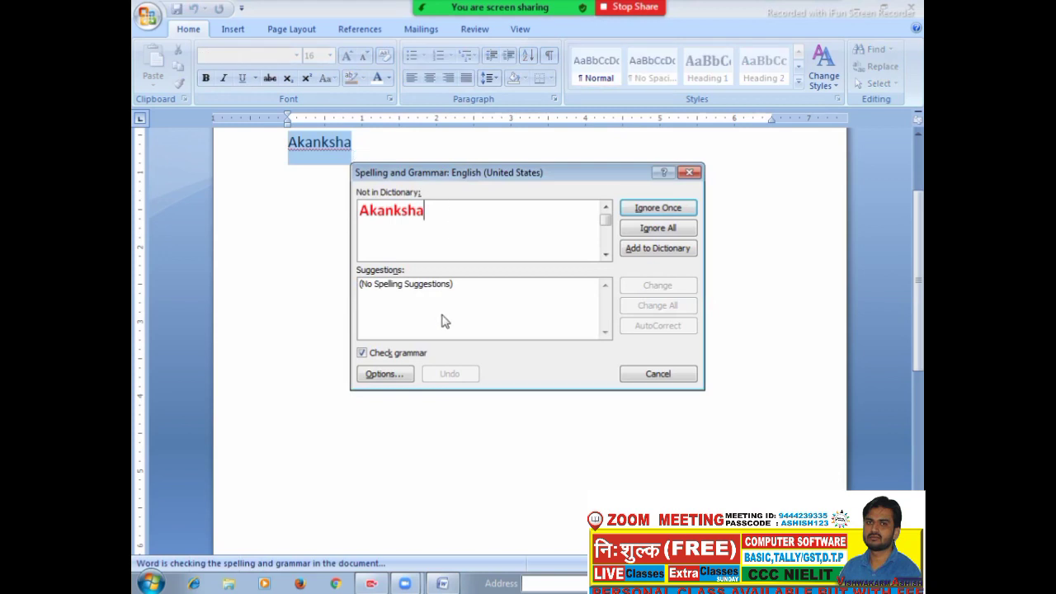
click(394, 372)
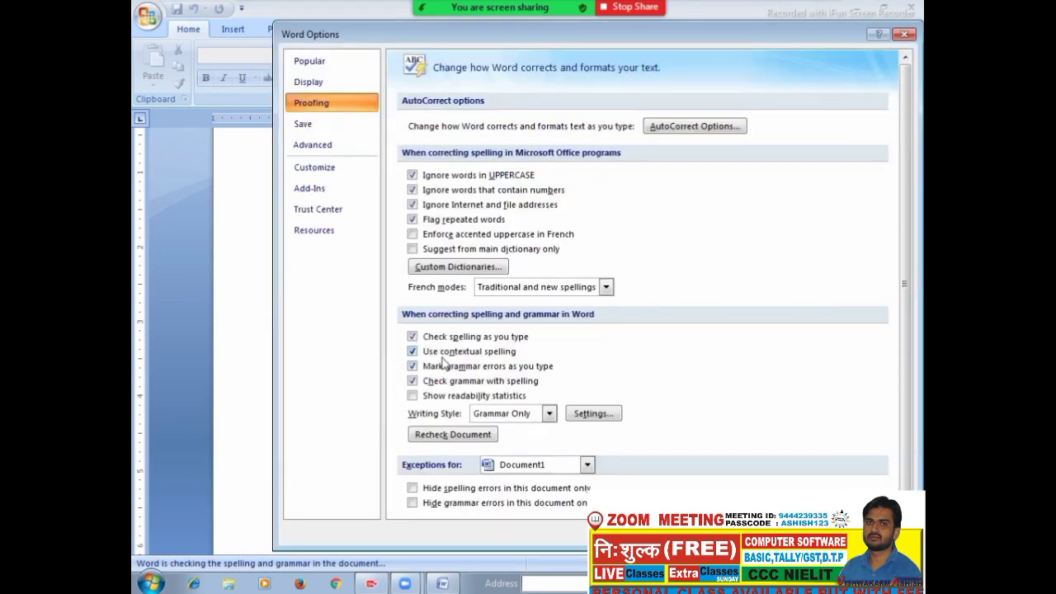
click(685, 132)
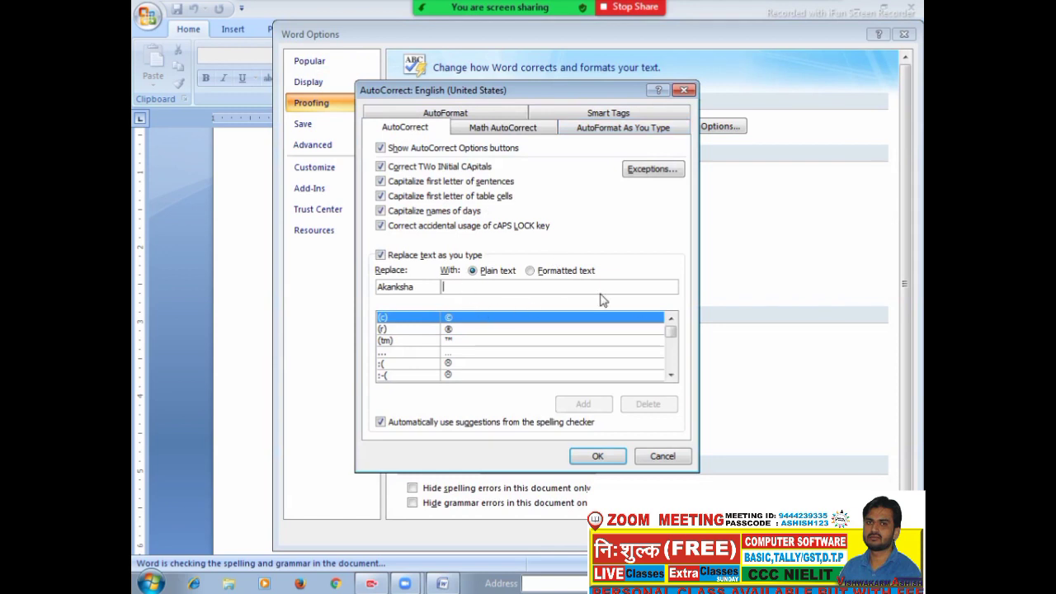
scroll(672, 332, down, 8)
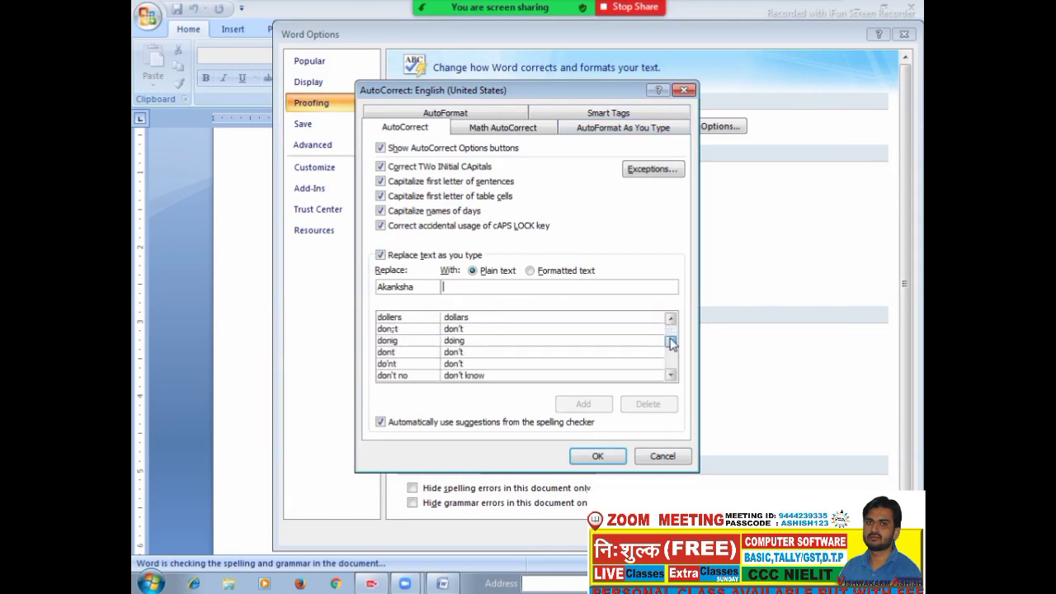
click(448, 352)
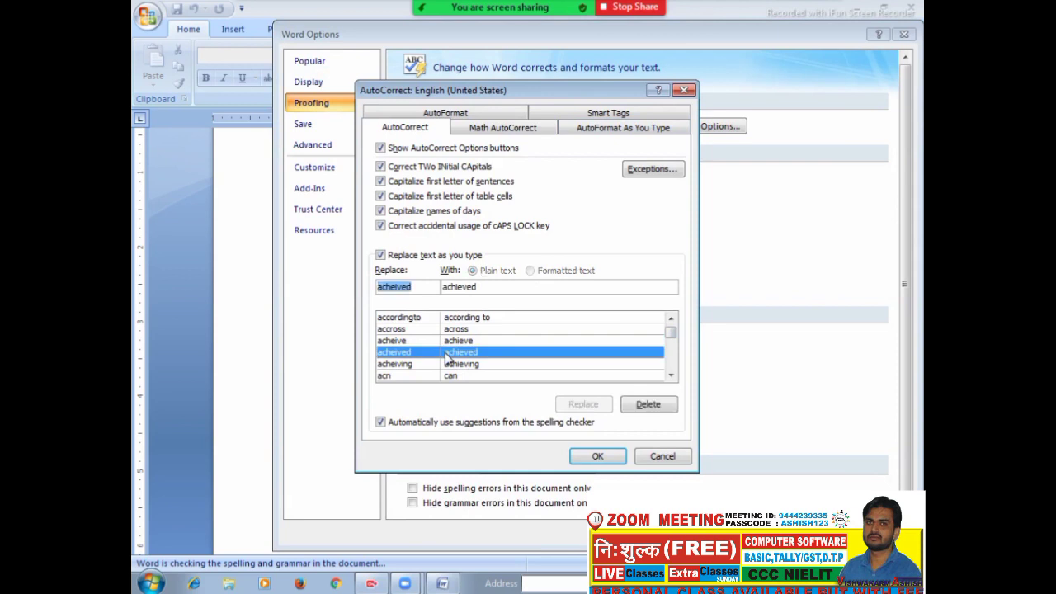
text(aka)
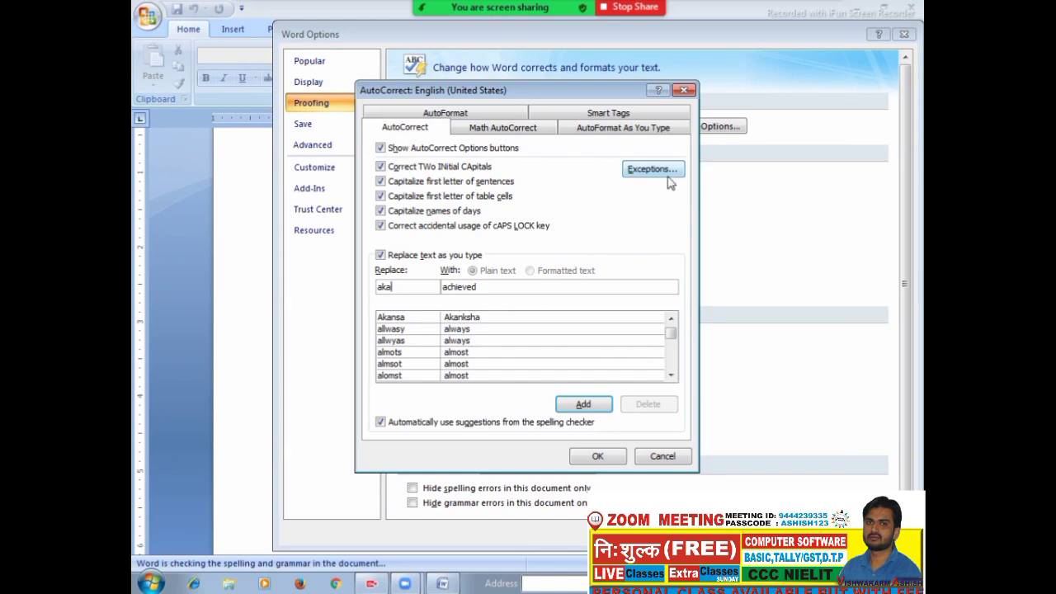
click(684, 90)
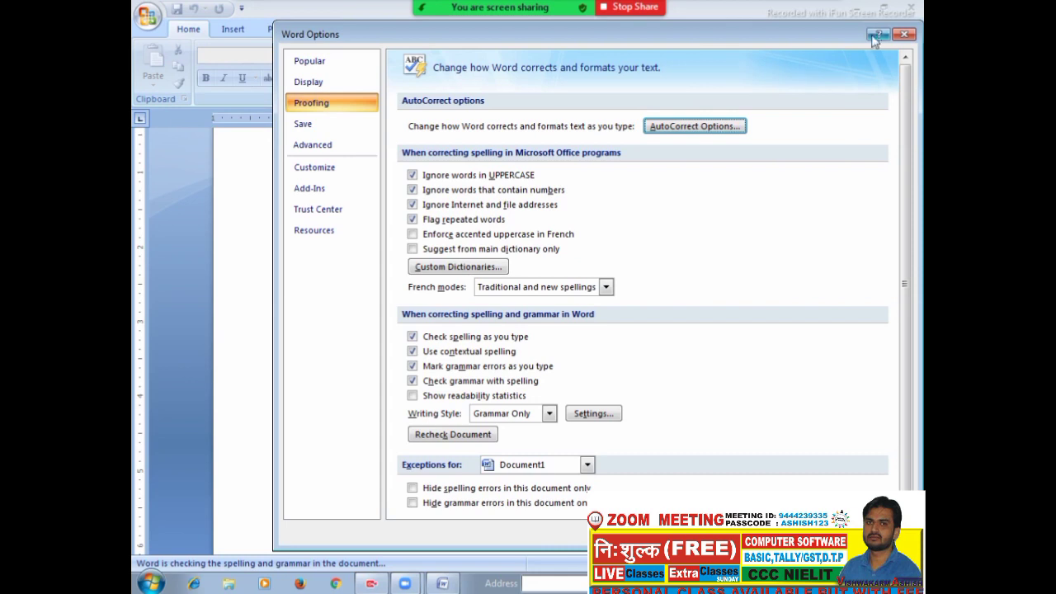
click(905, 35)
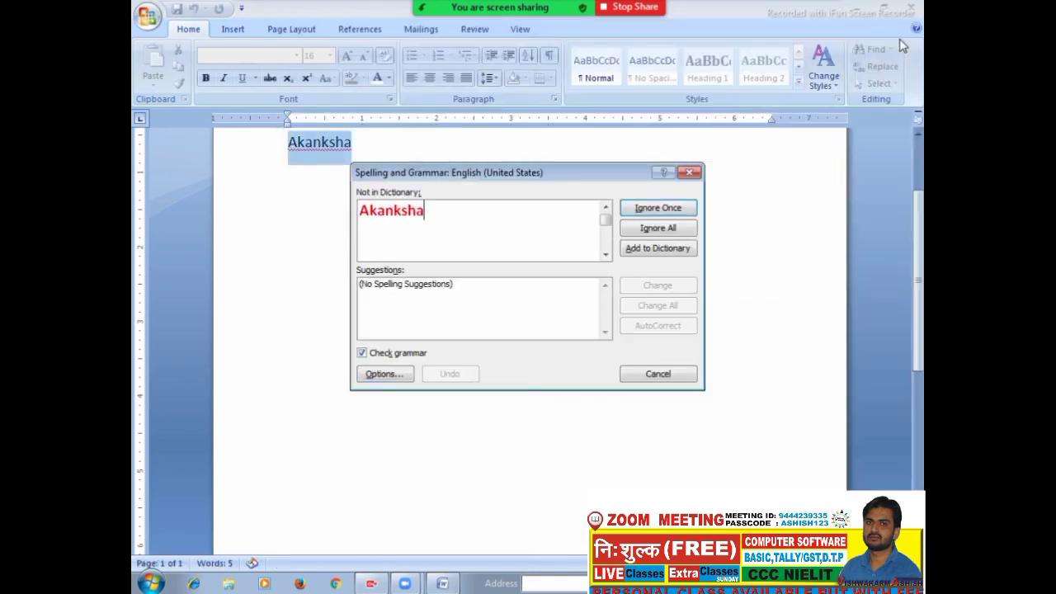
click(690, 173)
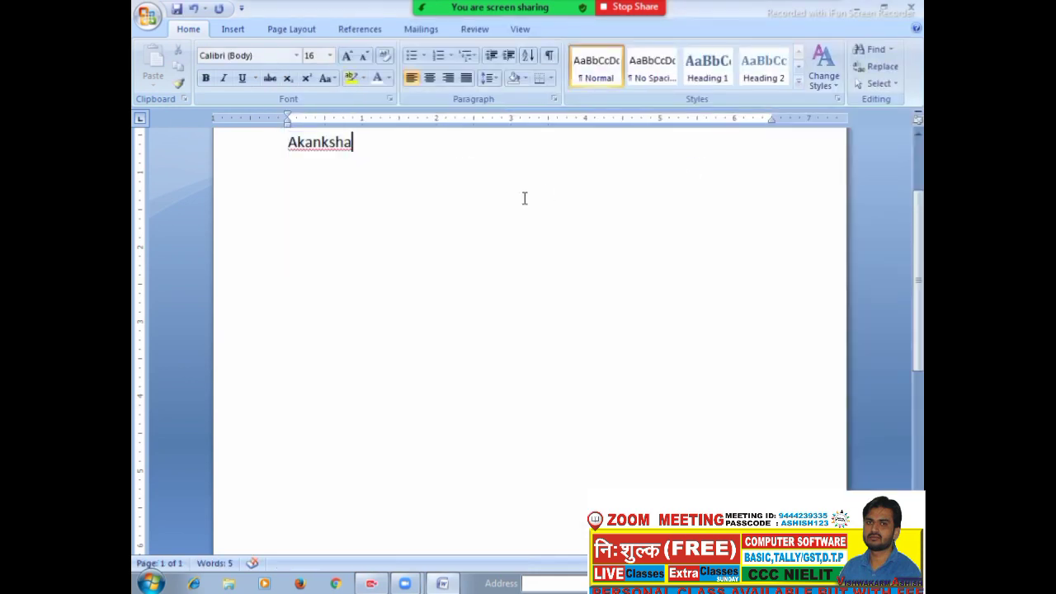
Test more spelling variants of the first name on the line directly below the corrected name.
key(Return)
text(Akansha)
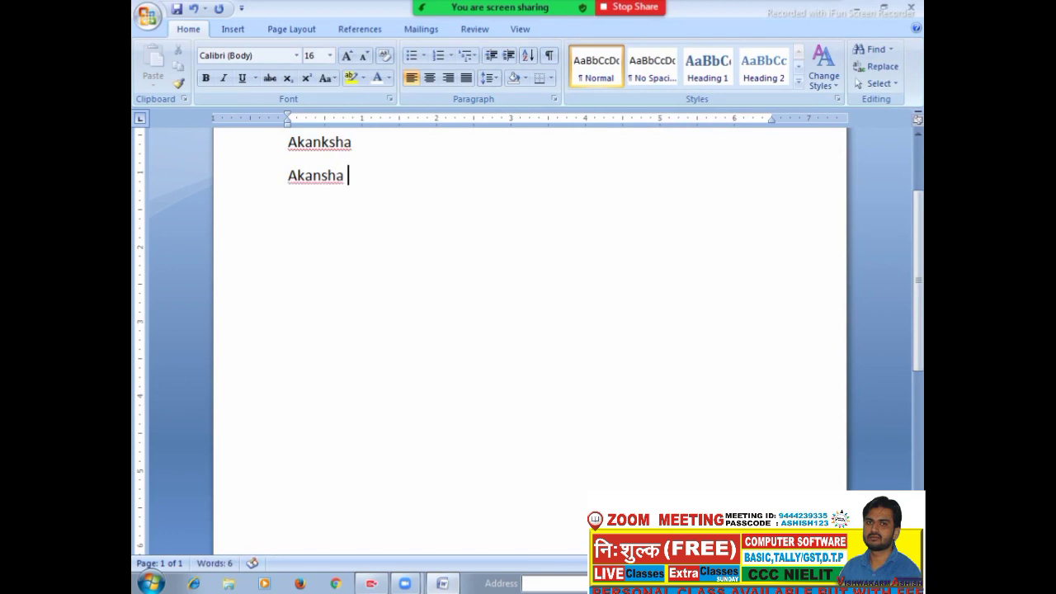
key(BackSpace)
key(BackSpace)
key(BackSpace)
key(BackSpace)
text(ksha)
key(BackSpace)
key(BackSpace)
key(BackSpace)
key(BackSpace)
text(ksa)
key(BackSpace)
key(BackSpace)
key(BackSpace)
key(BackSpace)
text(sha)
Clear the whole document and set the font to Kruti Dev 010 at 22 pt.
key(ctrl+a)
key(Delete)
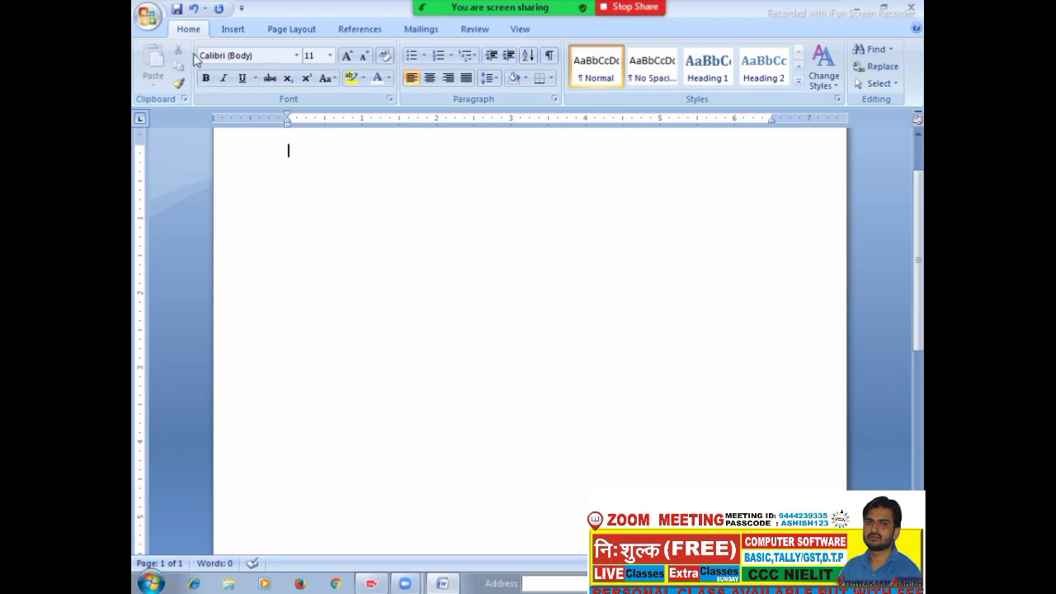
click(295, 56)
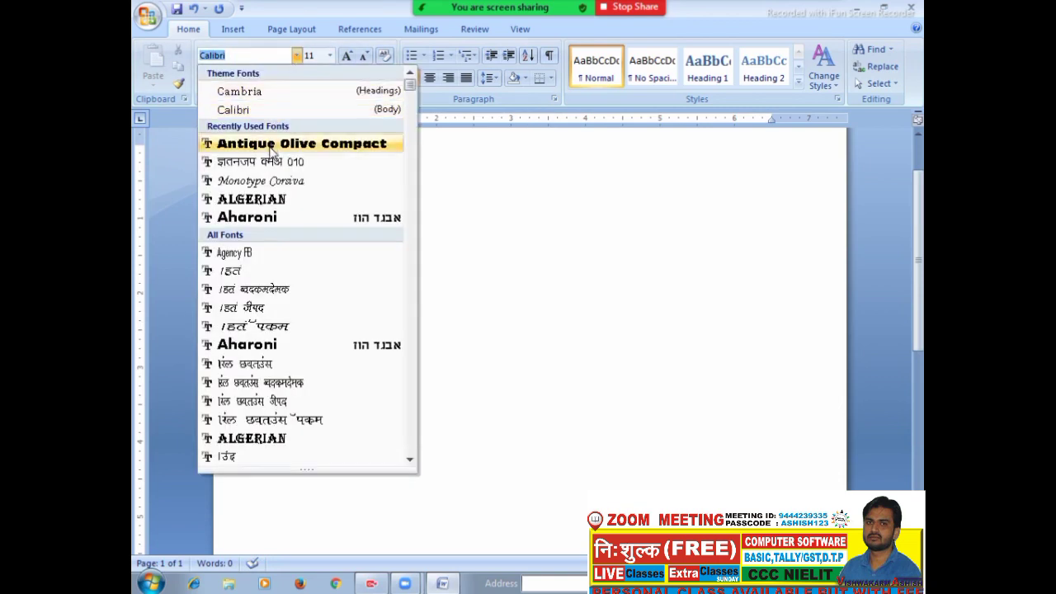
click(272, 161)
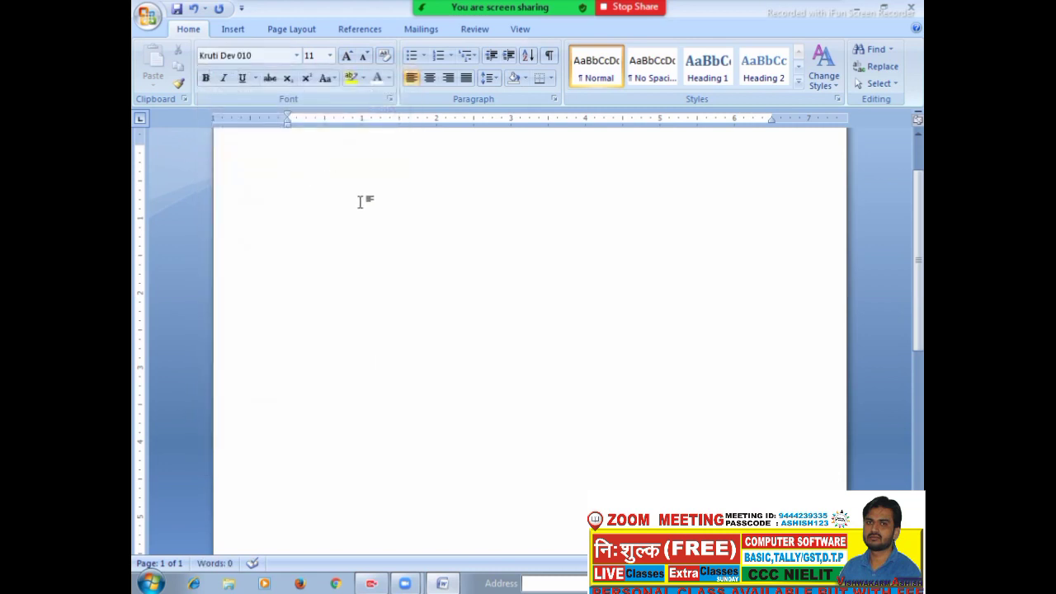
key(ctrl+shift+period)
key(ctrl+shift+period)
key(ctrl+shift+period)
key(ctrl+shift+period)
key(ctrl+shift+period)
key(ctrl+shift+period)
Enter the Hindi letter opening "सेवा में" on the first line and start a new line.
text(lsok )
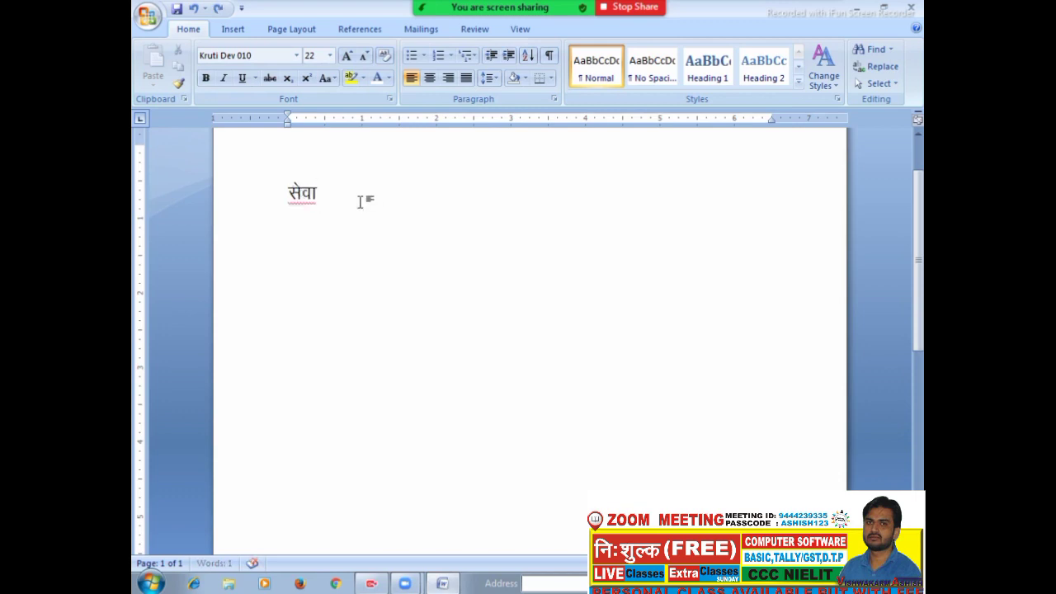
text(esa)
key(Return)
Enter the indented addressee lines "केसको विभाग लखनऊ" and "उच्च अधिकारी" below the letter opening.
text(dsl)
key(BackSpace)
text(ldks foHkkx )
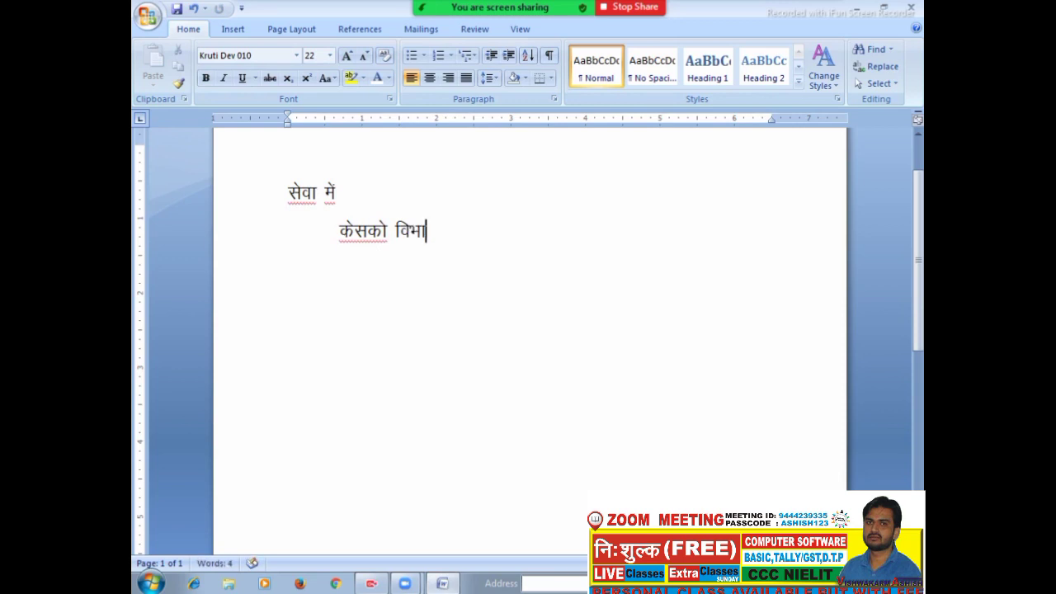
text(y)
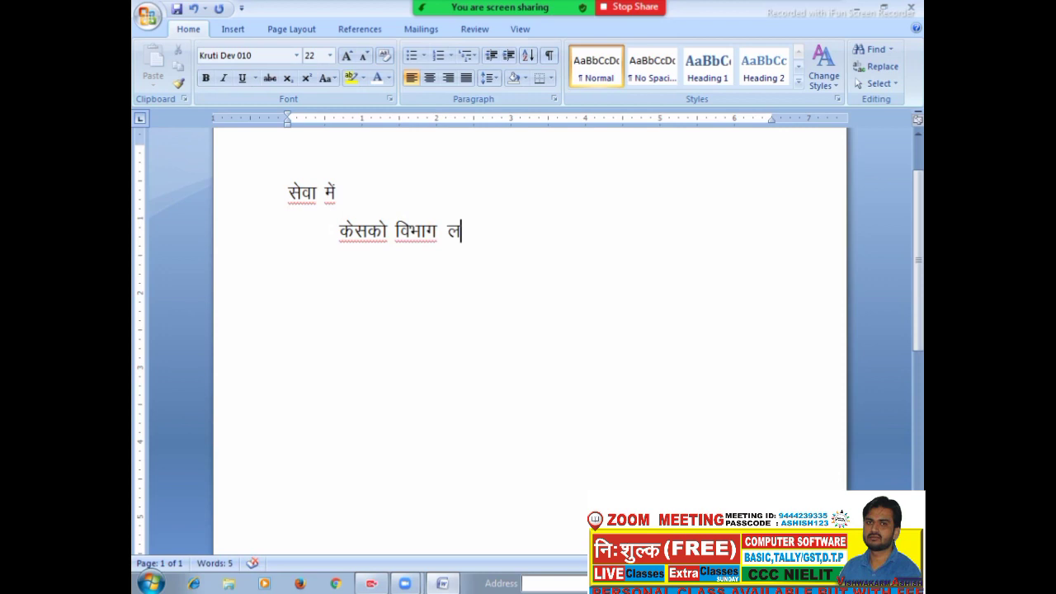
text(Å)
key(BackSpace)
text([kkÅ)
key(BackSpace)
text(uÅ)
key(Return)
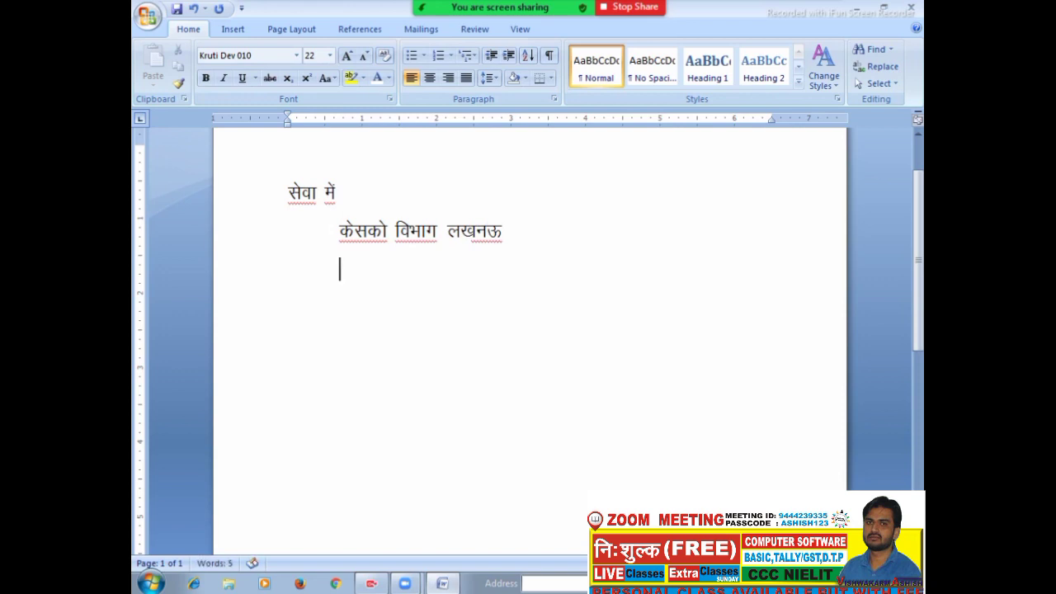
text(mPp vf)
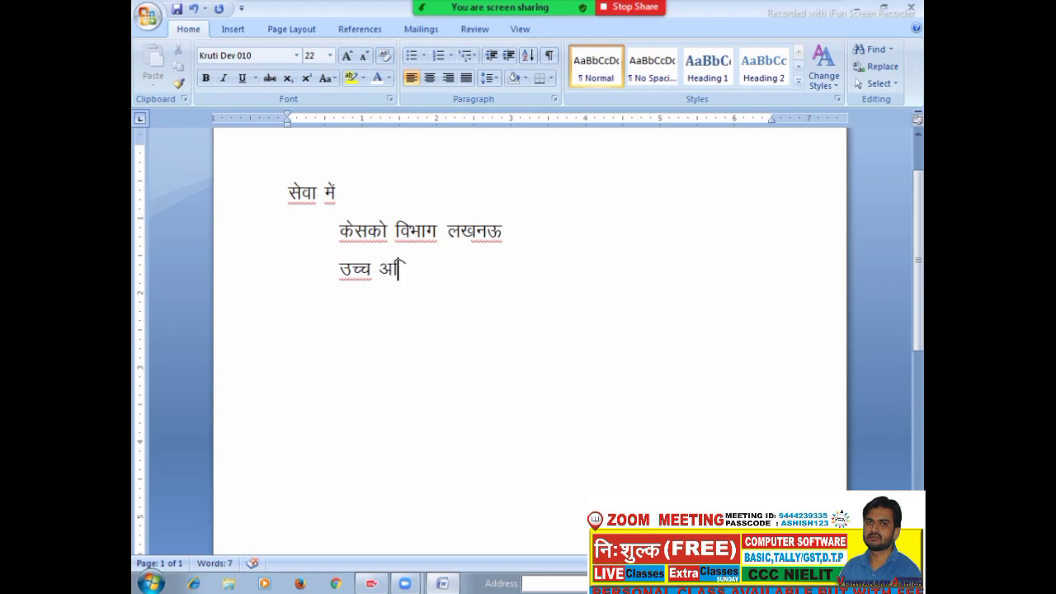
text(/kdkjh)
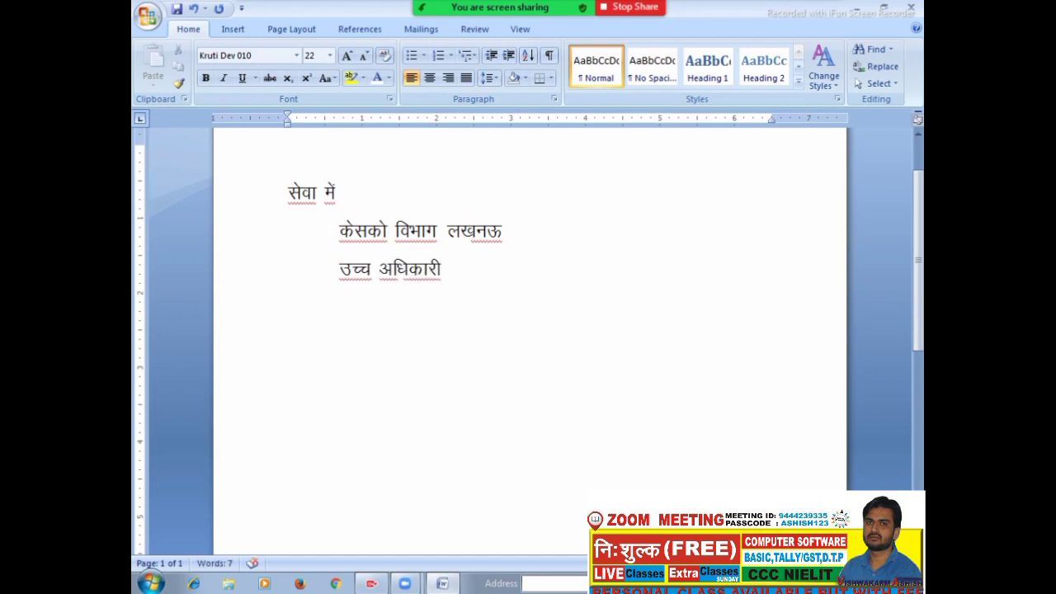
Add the salutation "महोदय," at the margin, one blank line below the addressee lines.
text(egksn)
text(;)
text(,)
Save the whole letter text from "सेवा में" to "महोदय," to the Quick Part gallery in the General category.
drag(288, 191, 438, 441)
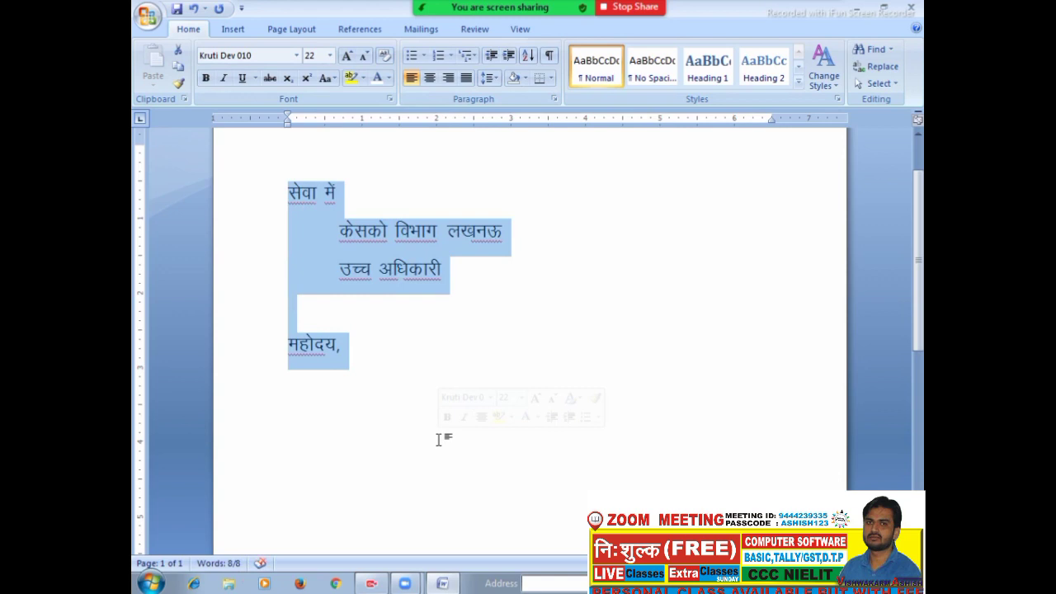
click(223, 30)
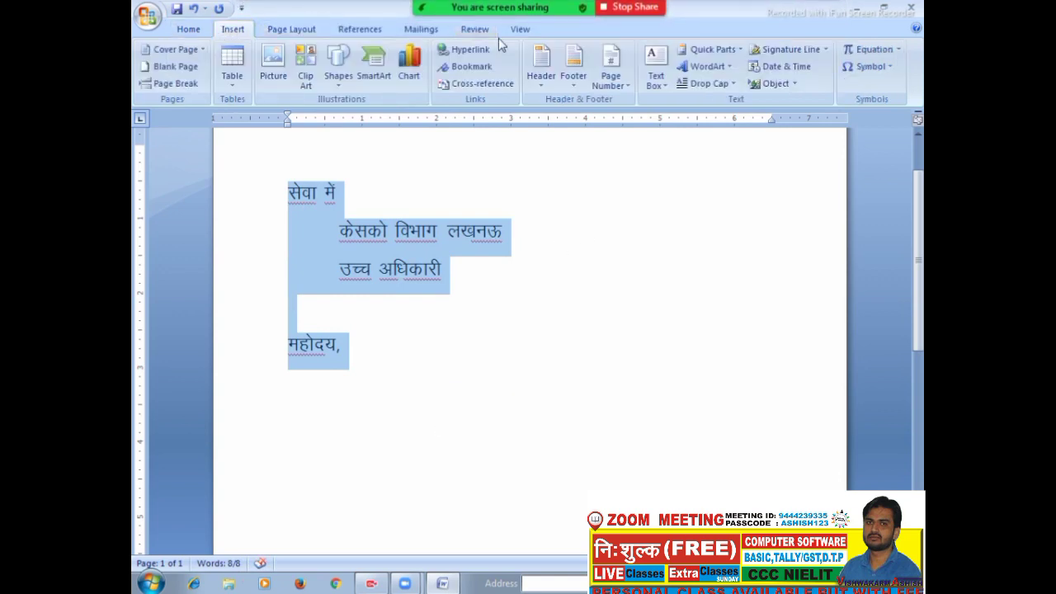
click(739, 52)
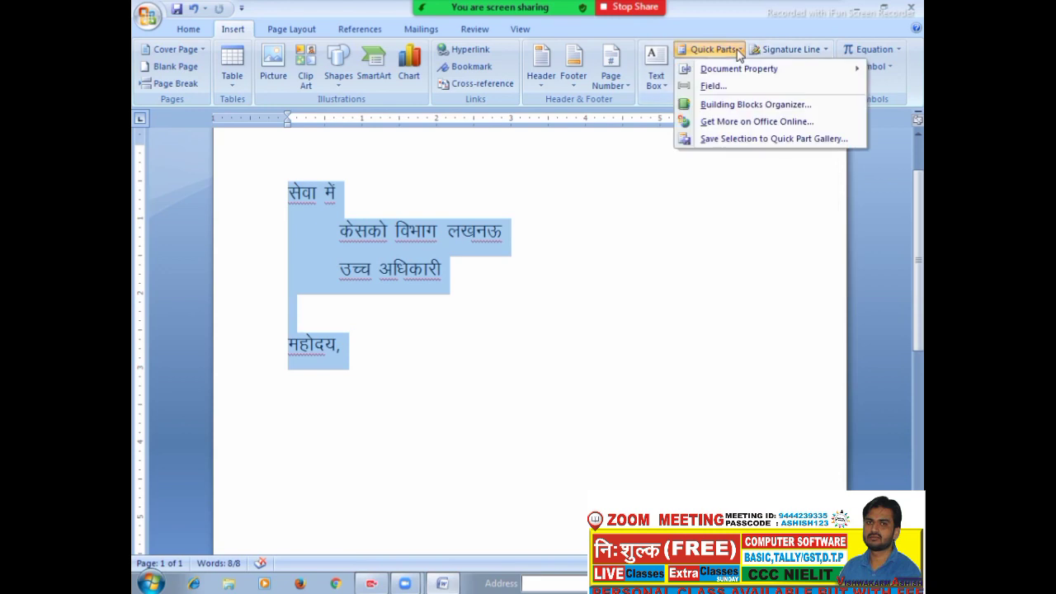
click(736, 142)
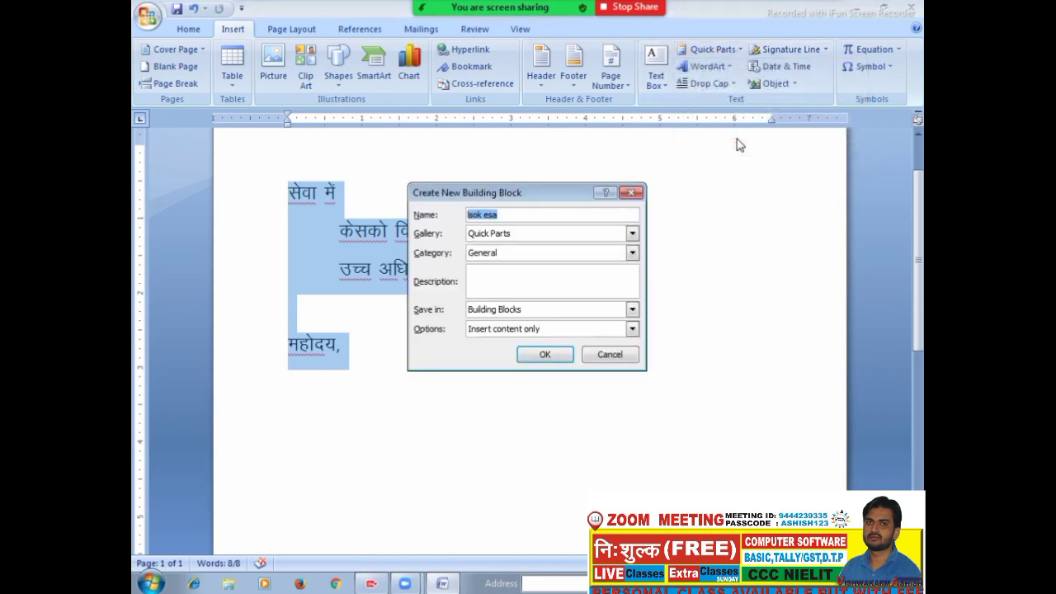
click(543, 357)
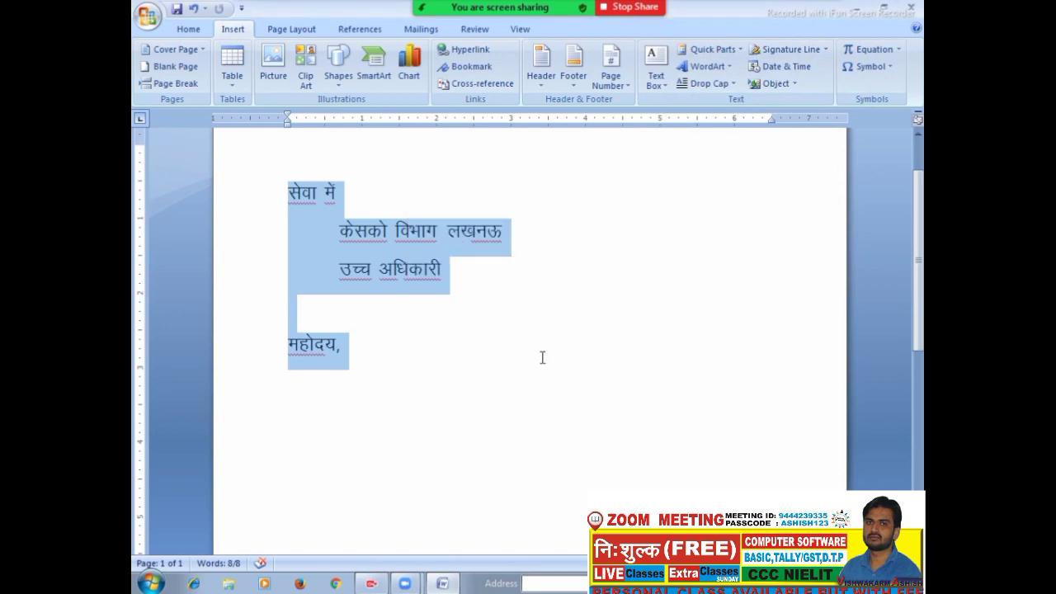
click(543, 358)
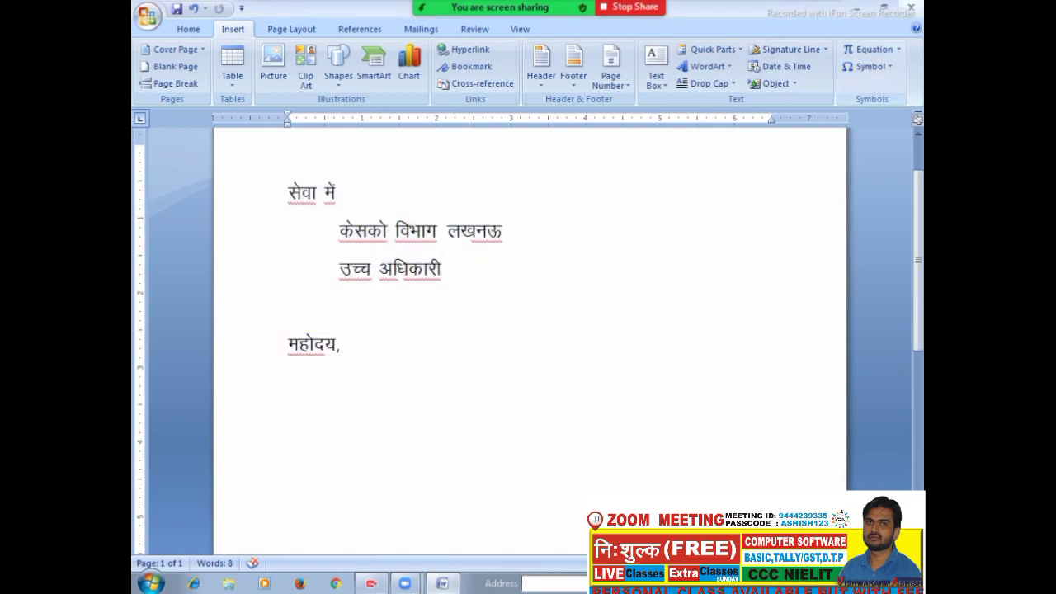
Restart Word with the winword command, discarding the document but saving the changes to Building Blocks.
click(911, 8)
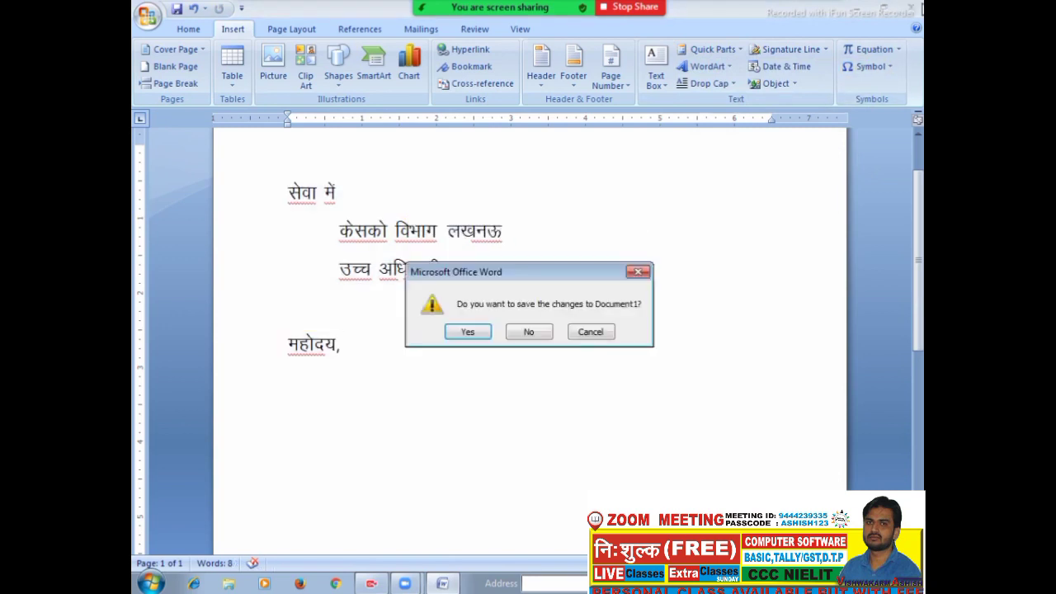
click(552, 333)
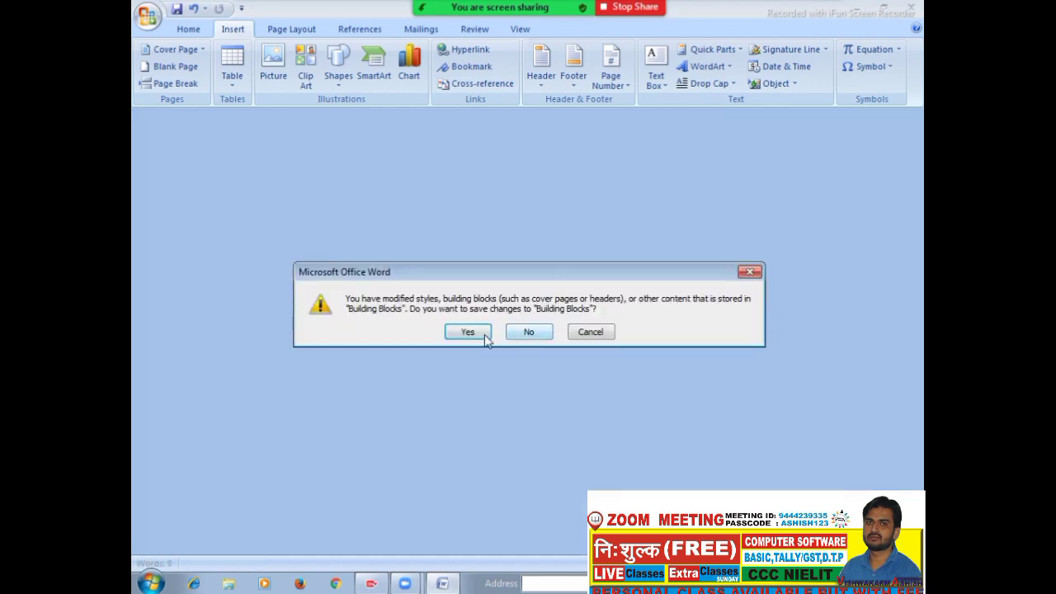
click(469, 333)
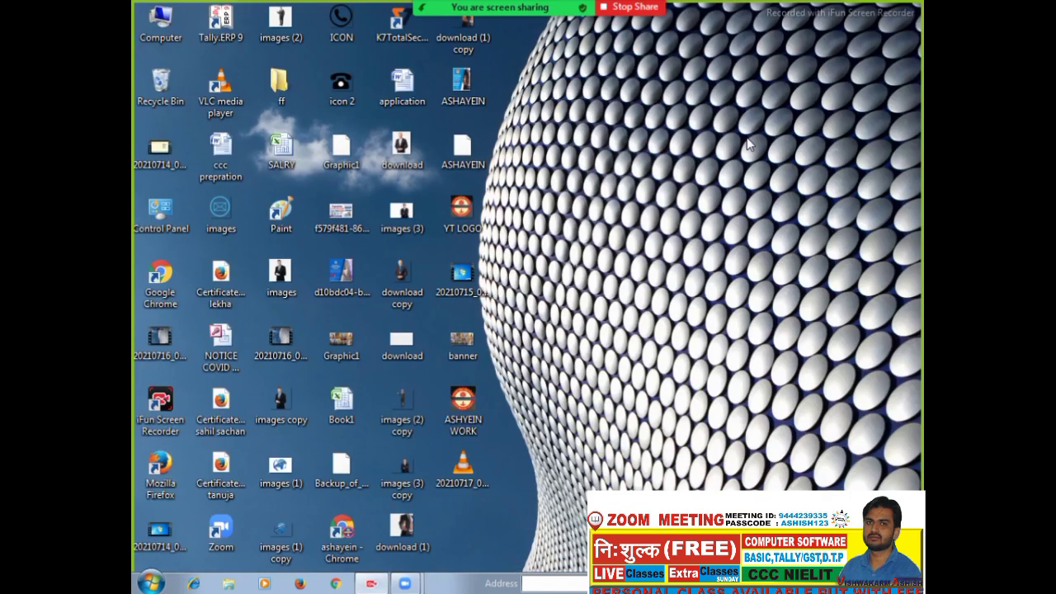
key(super+r)
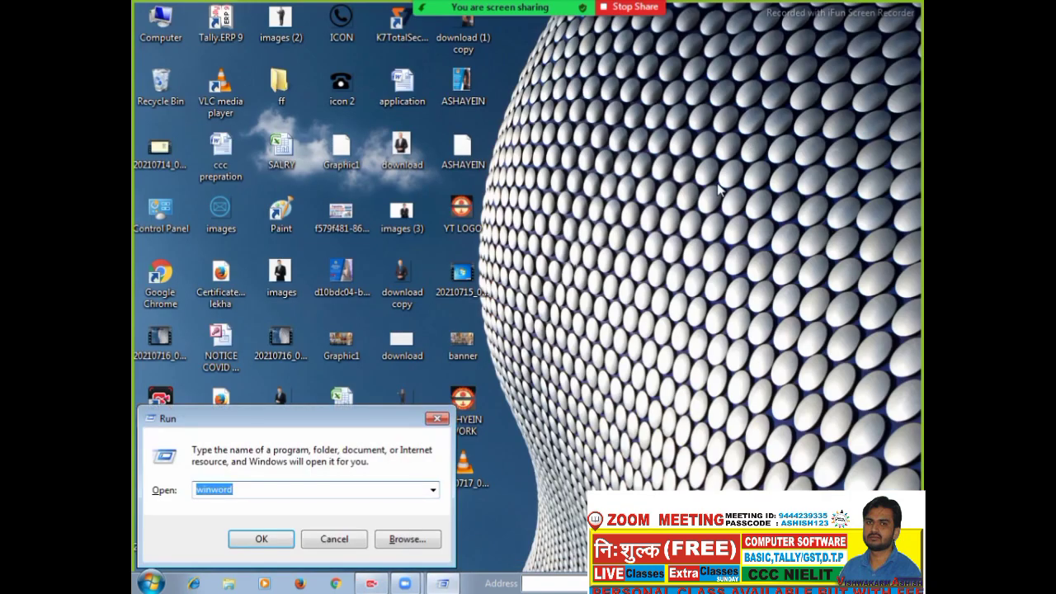
key(Return)
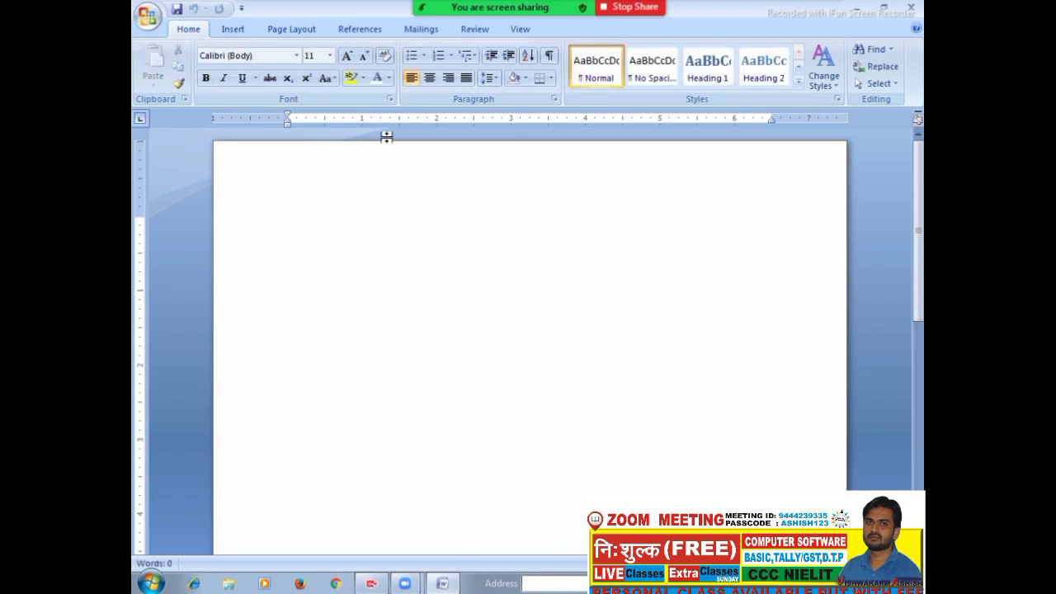
Insert the saved Hindi letter opening from the Quick Parts into the blank document.
click(234, 30)
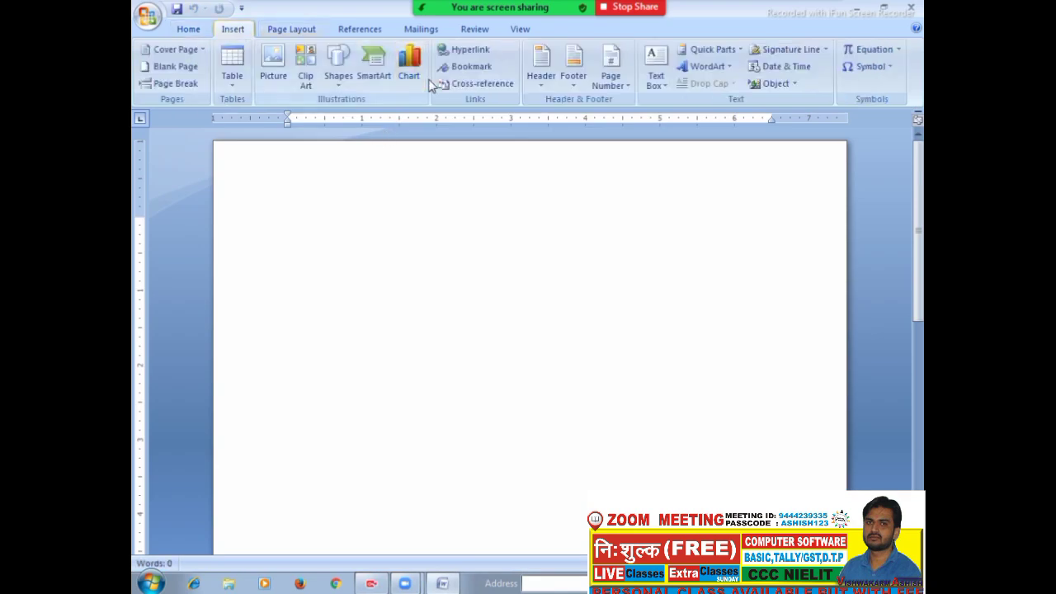
click(737, 49)
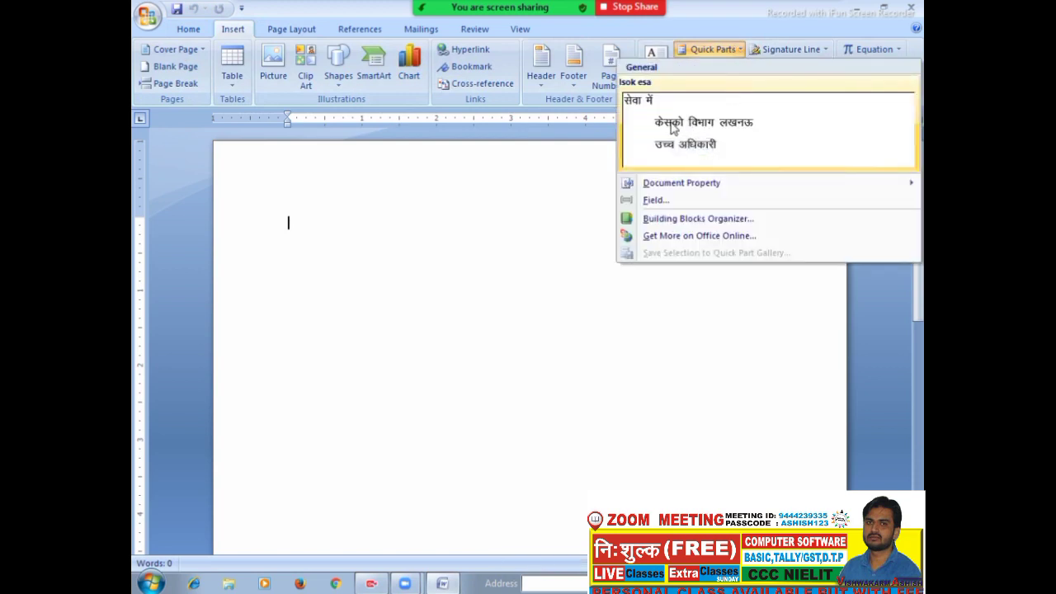
click(672, 128)
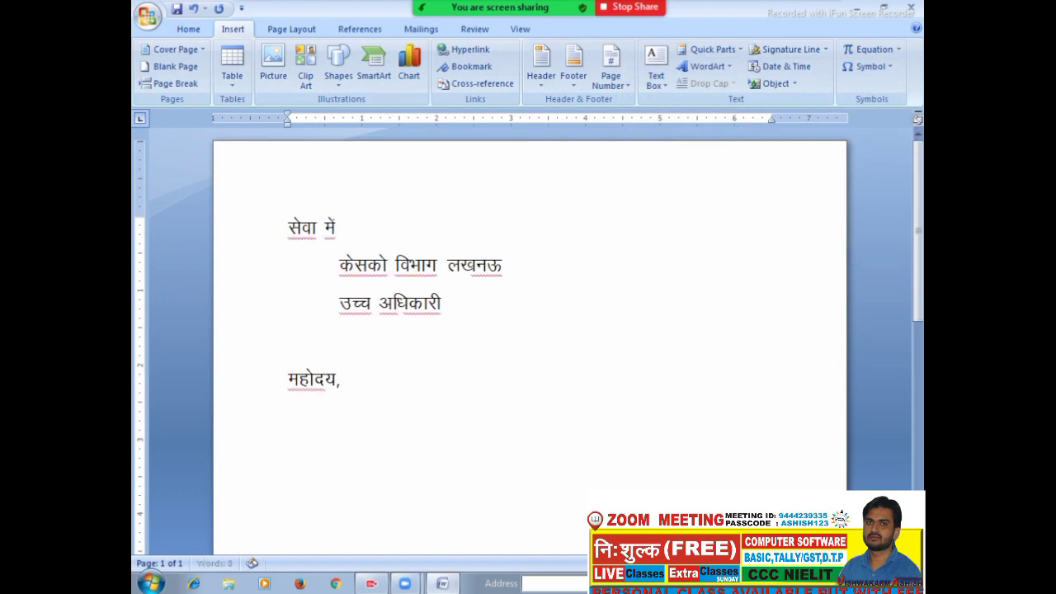
text(fu)
key(BackSpace)
key(BackSpace)
Clear the whole document and generate three paragraphs of sample text with =rand().
key(ctrl+a)
key(Delete)
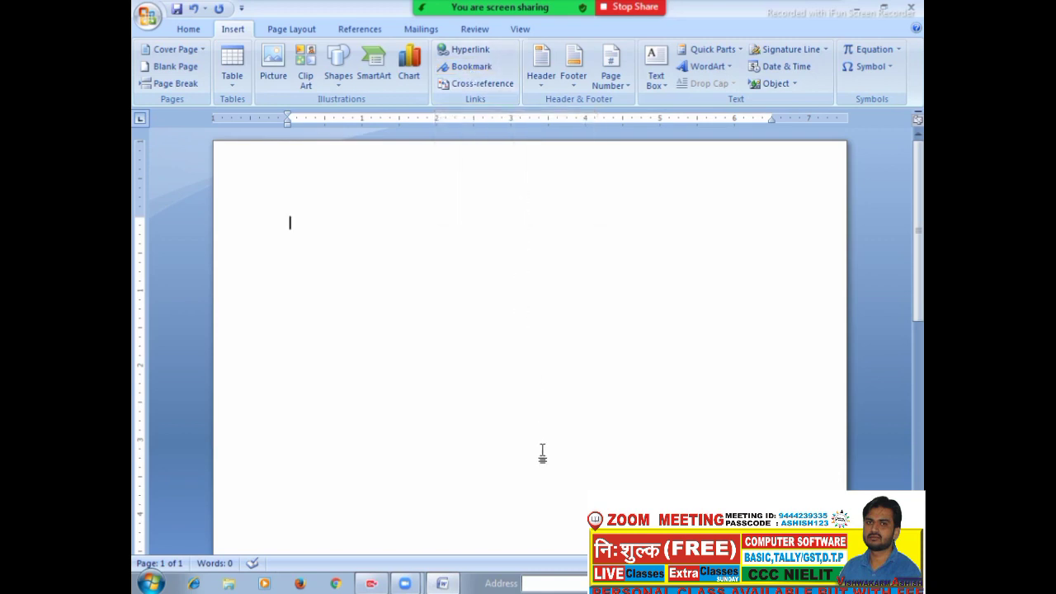
text(=rand())
key(Return)
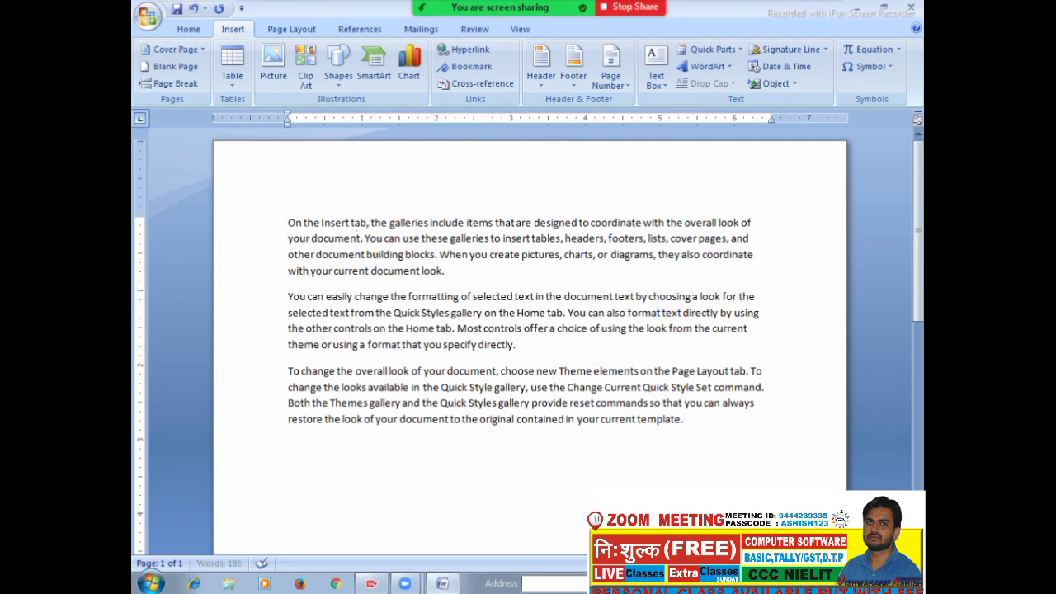
Generate enough further sample paragraphs below with the rand function to extend the document to six pages.
text(=)
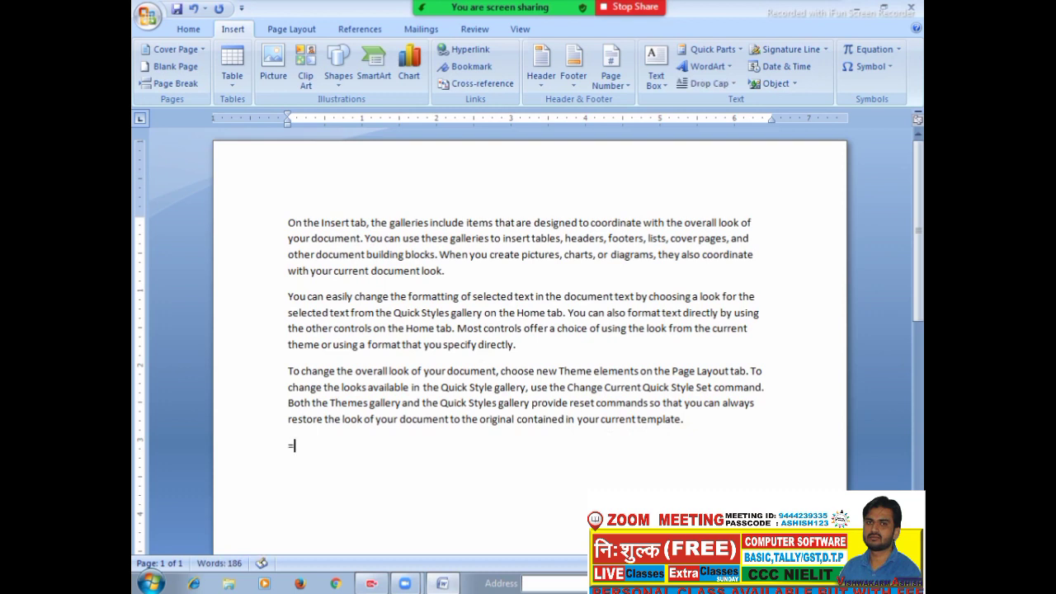
text(rand(5))
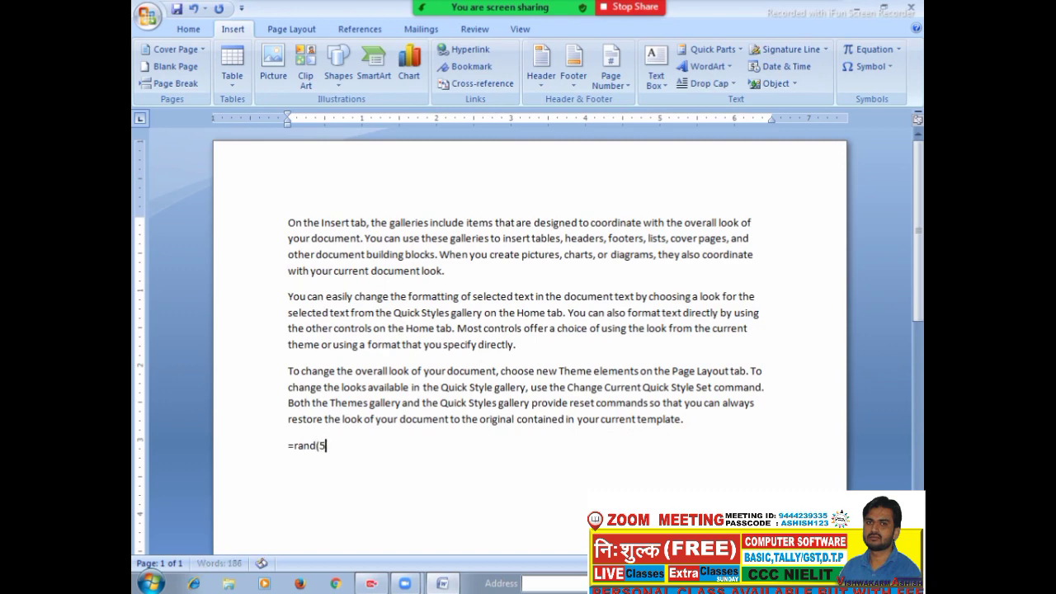
key(Return)
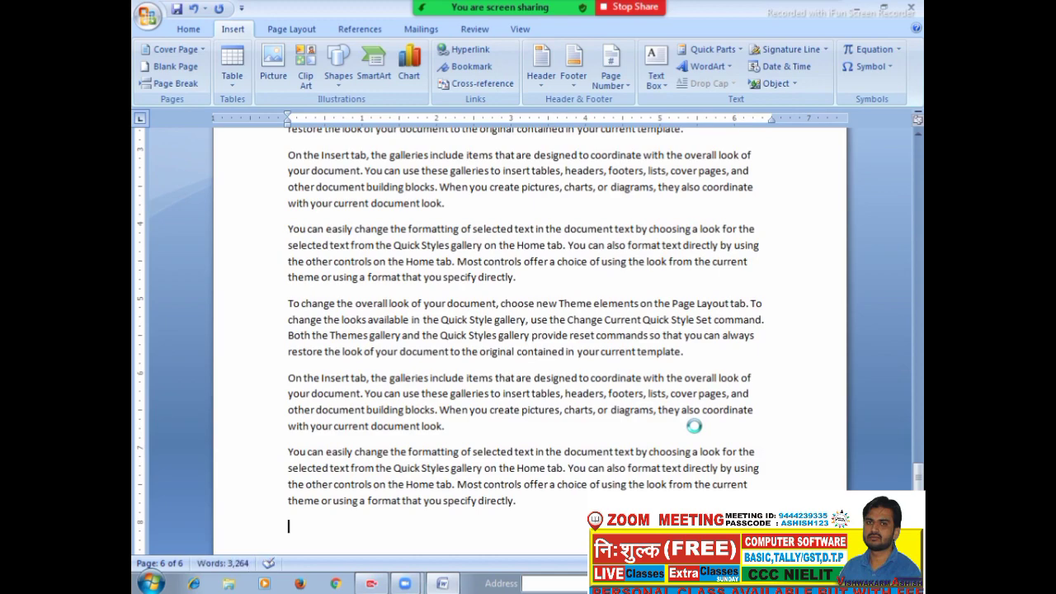
click(919, 483)
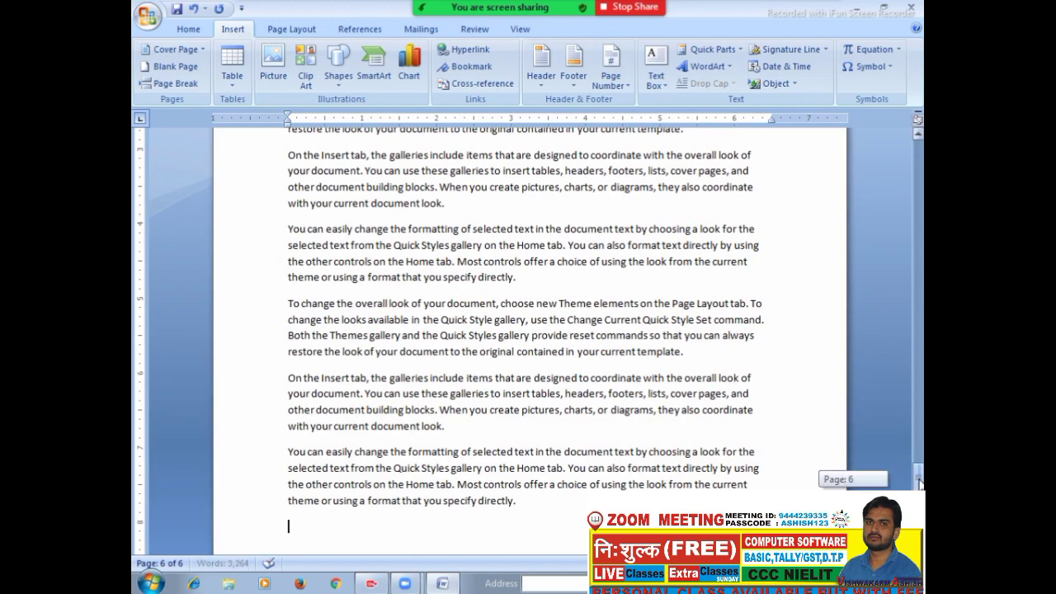
drag(919, 483, 740, 120)
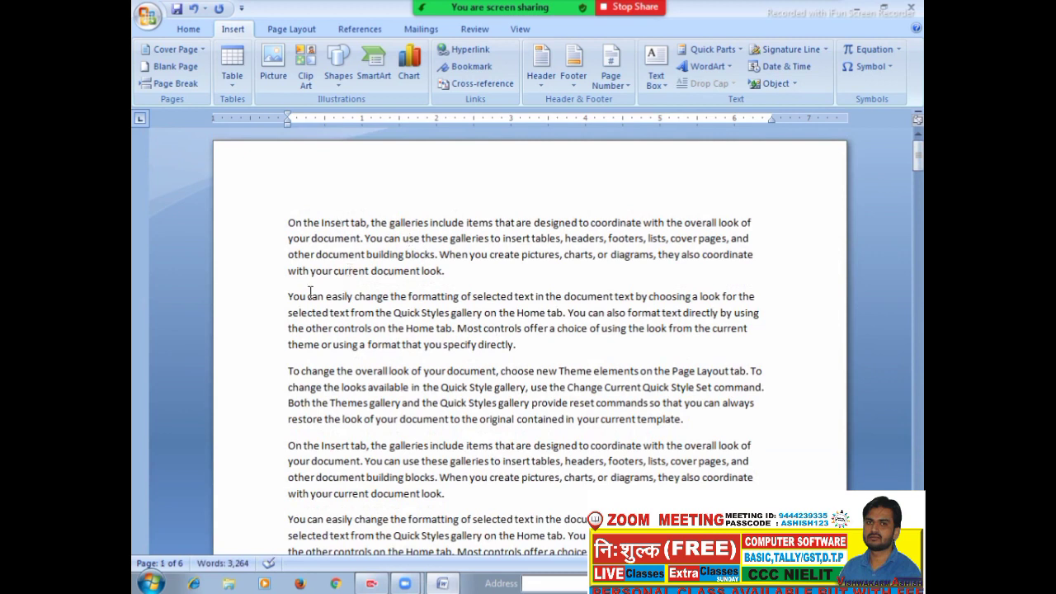
drag(288, 296, 306, 297)
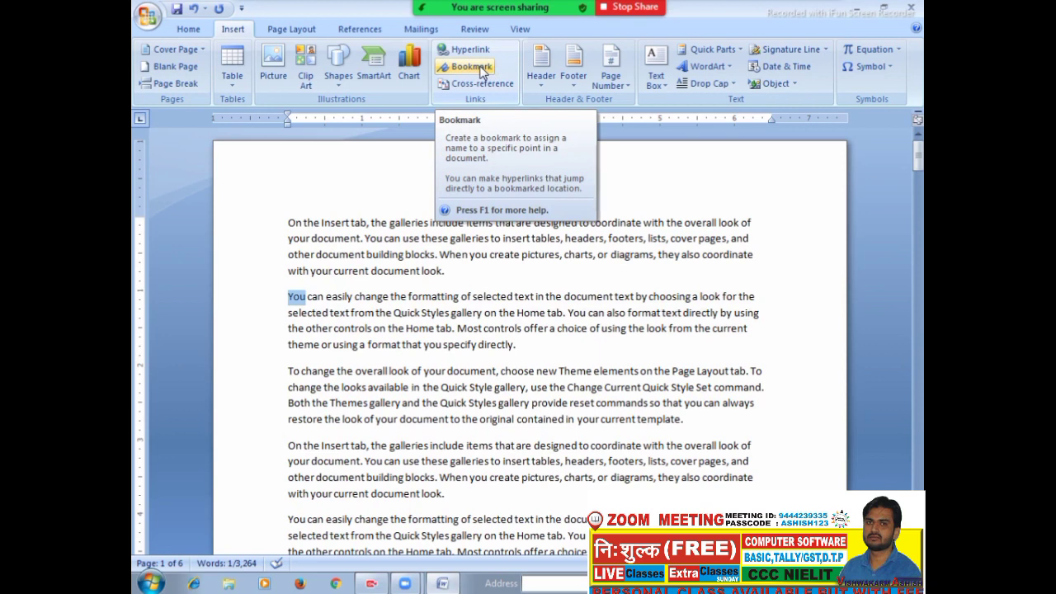
click(482, 69)
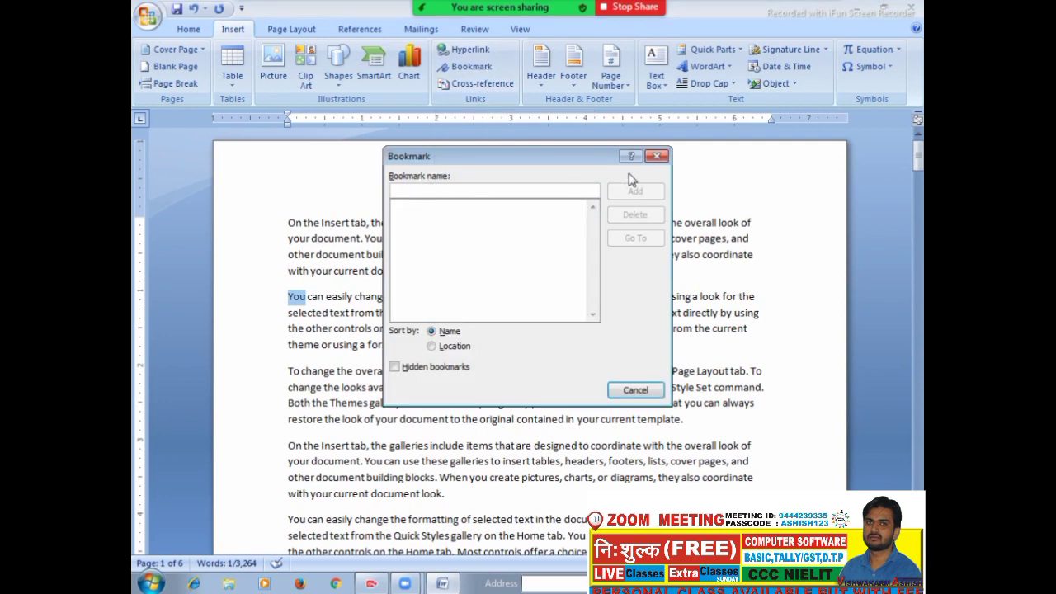
click(656, 156)
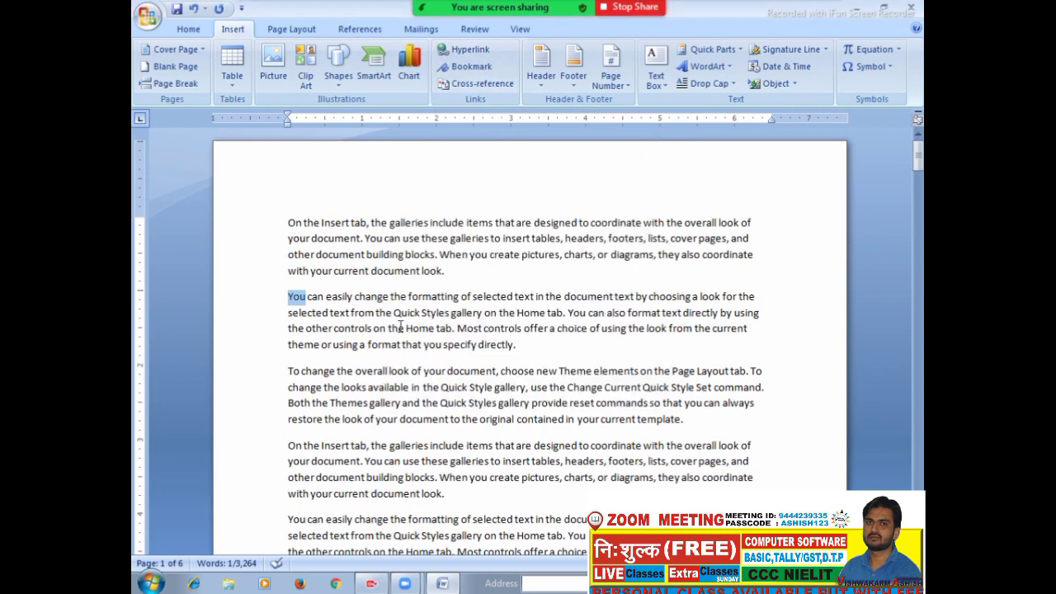
click(304, 299)
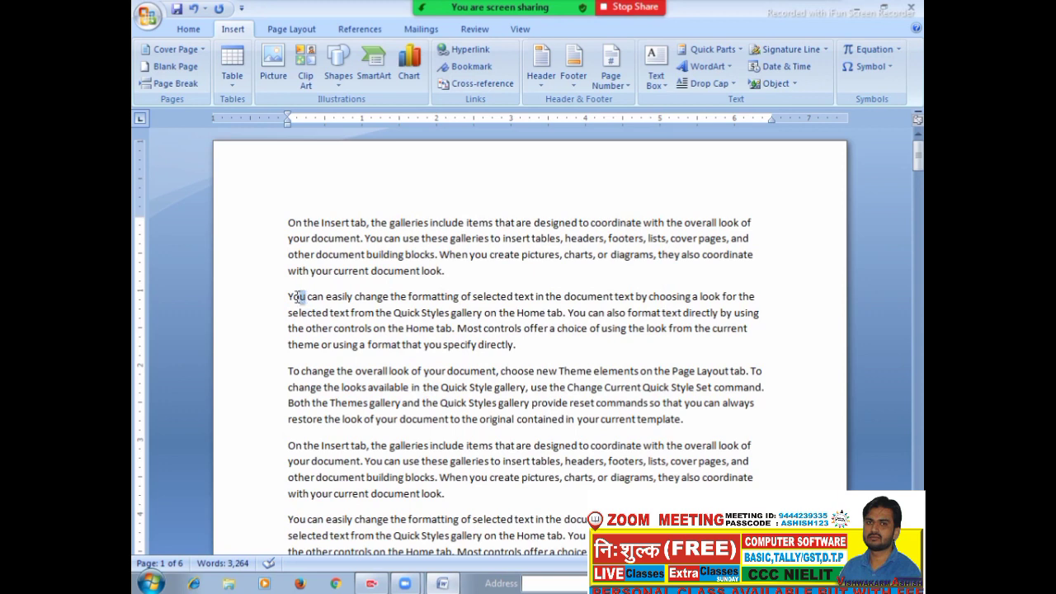
Add a bookmark named "You" on the first word of the second paragraph on page 1.
double_click(295, 299)
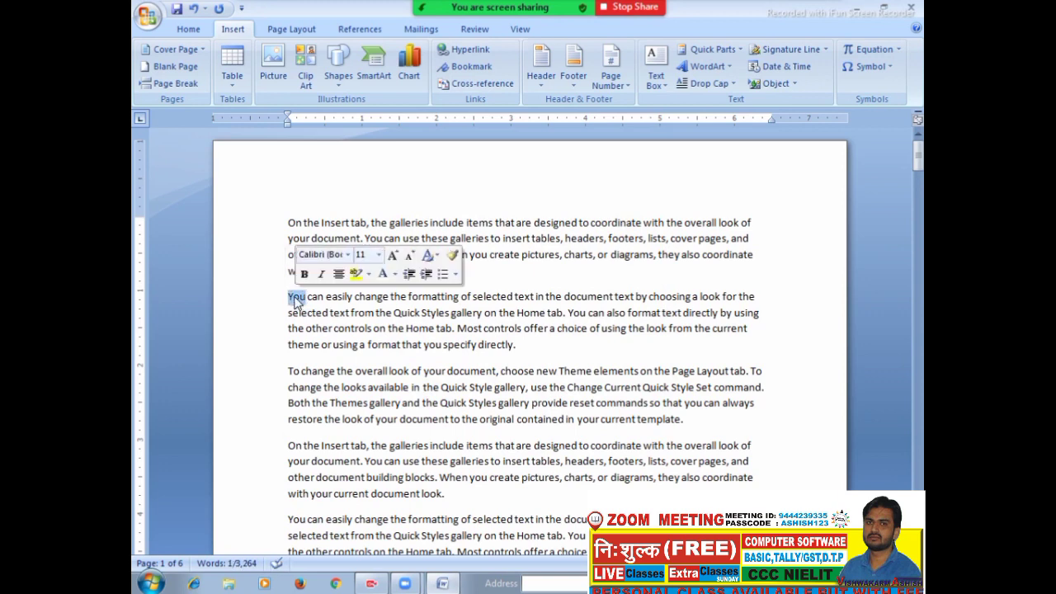
right_click(296, 300)
click(331, 326)
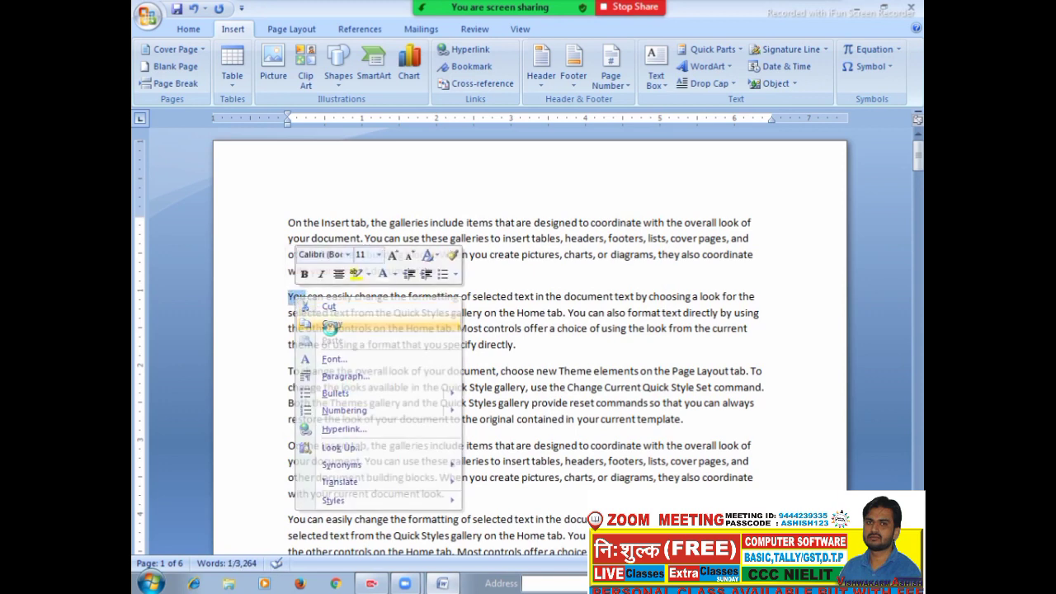
click(483, 69)
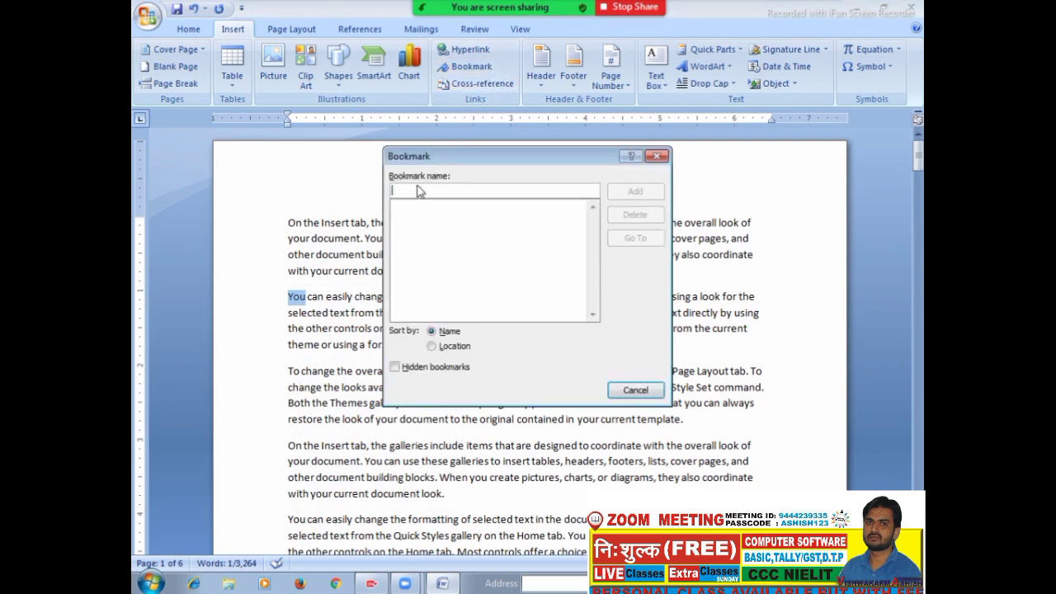
text(You)
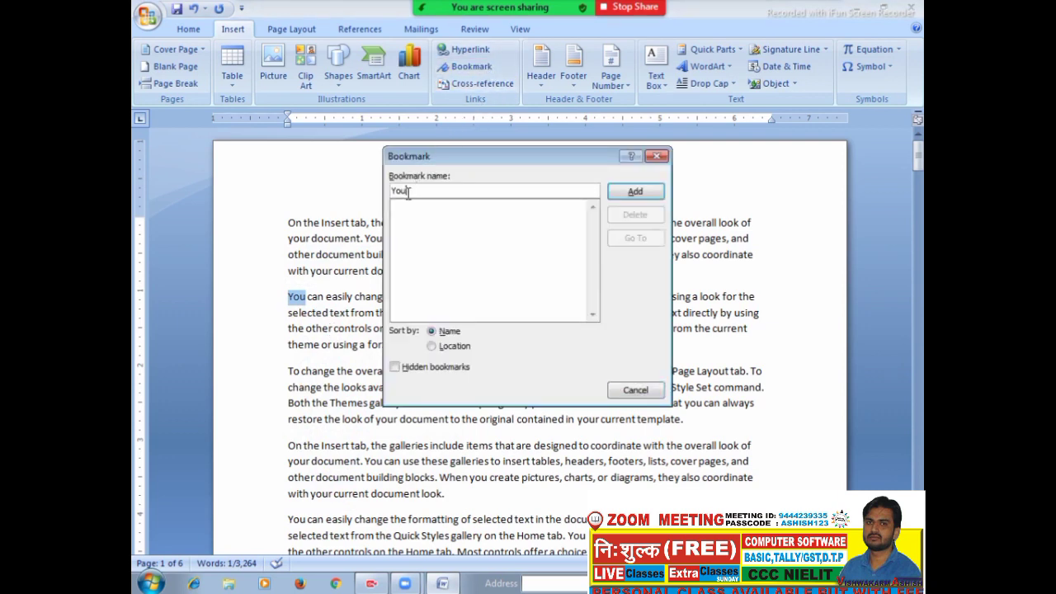
click(632, 191)
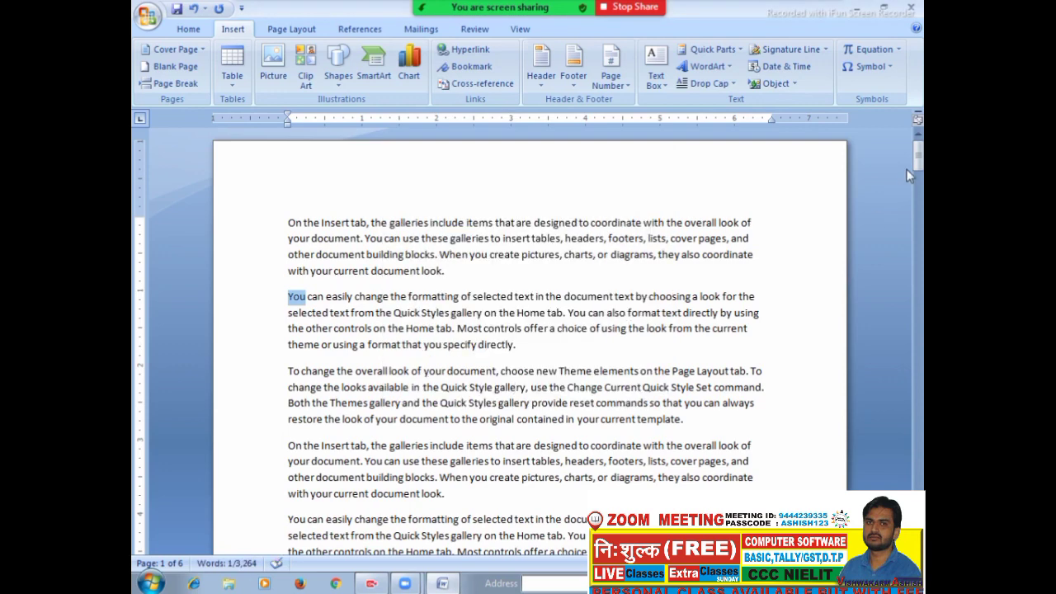
Add a bookmark named "On" on the first word of the fourth paragraph on page 2.
drag(919, 158, 919, 212)
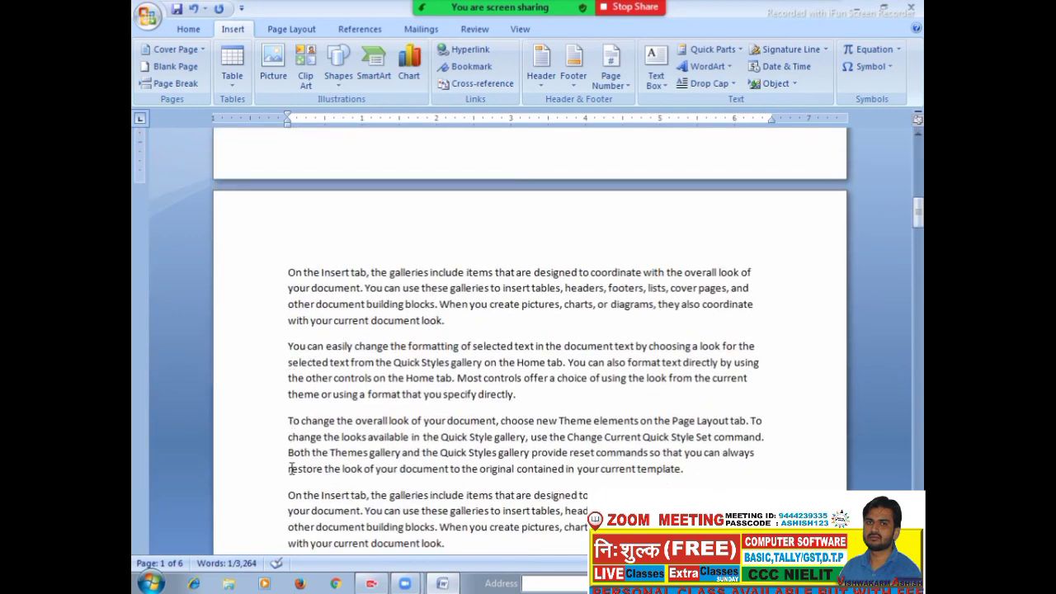
drag(287, 496, 302, 497)
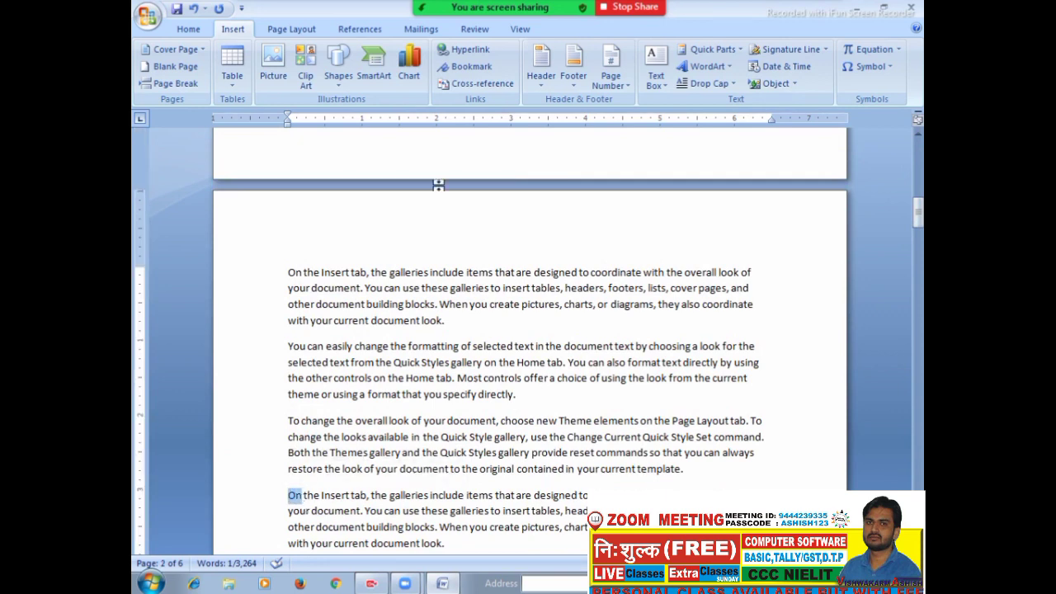
click(469, 66)
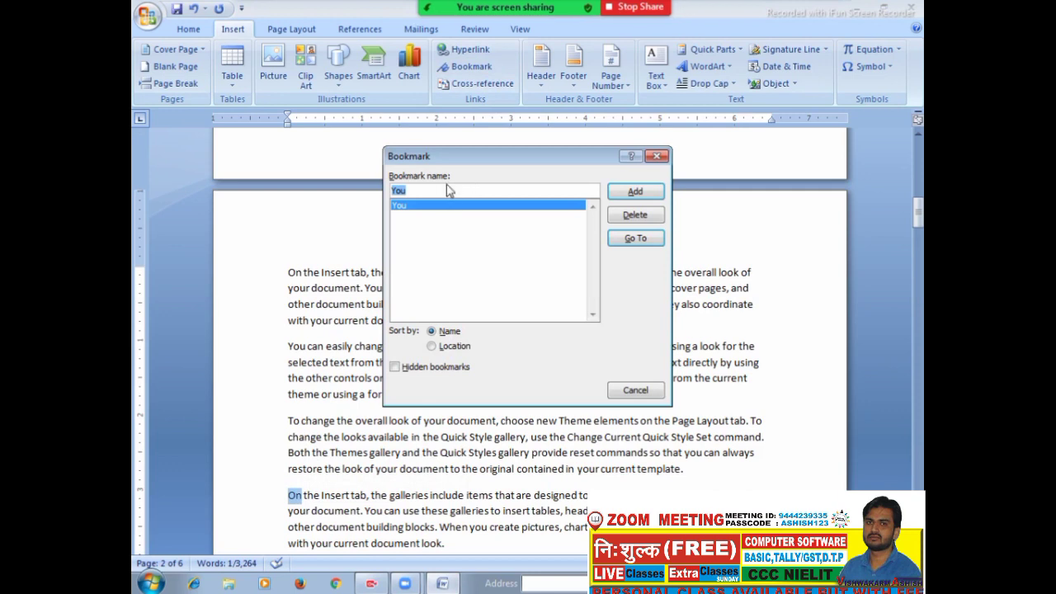
text(On)
click(633, 191)
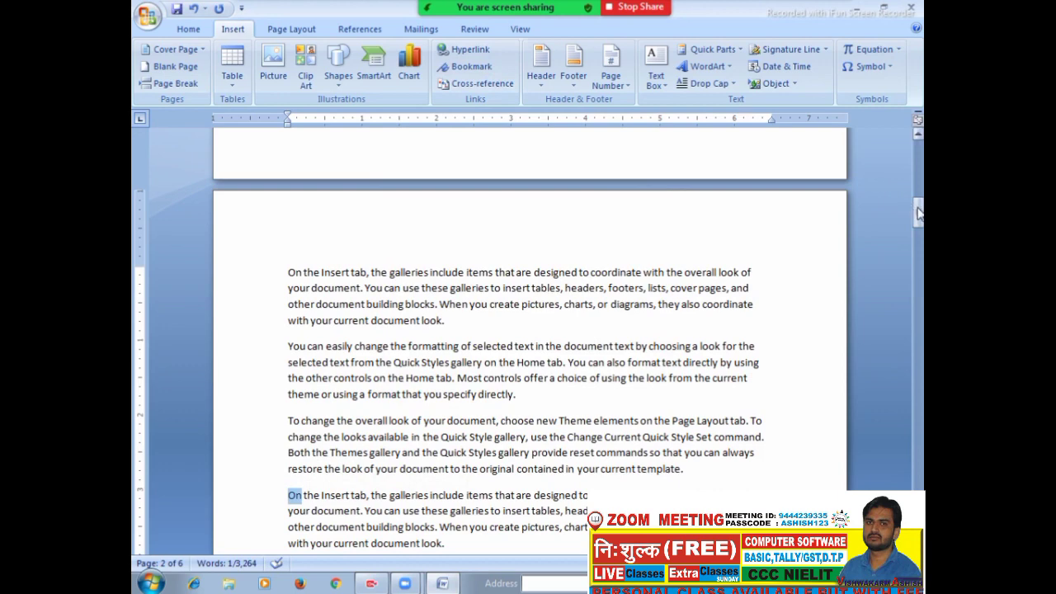
Add a bookmark named "change" on the word "change" in the lower "To change the overall look" paragraph on page 3.
drag(918, 213, 921, 282)
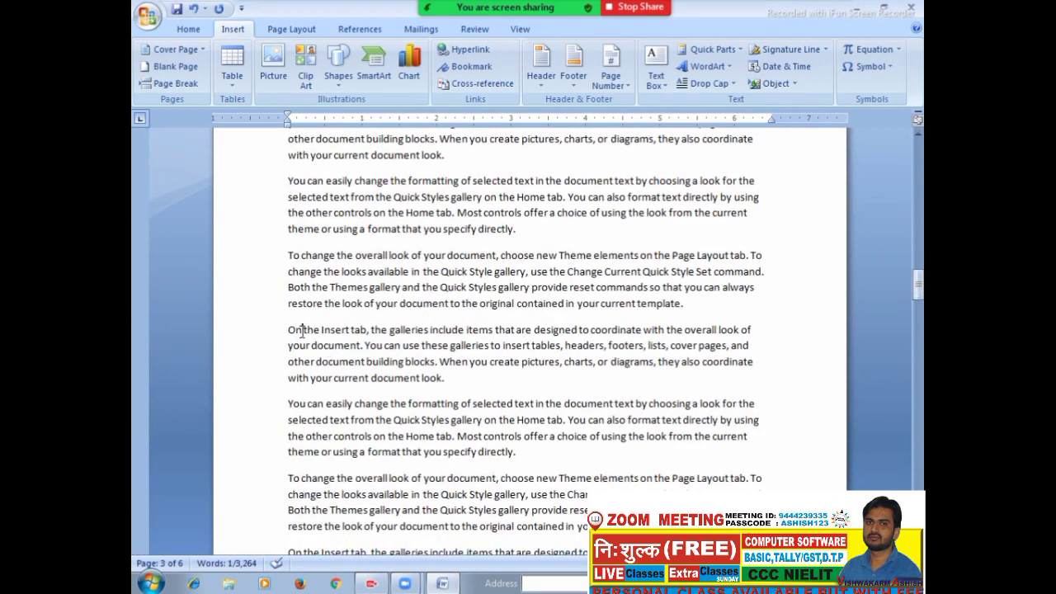
drag(302, 331, 291, 334)
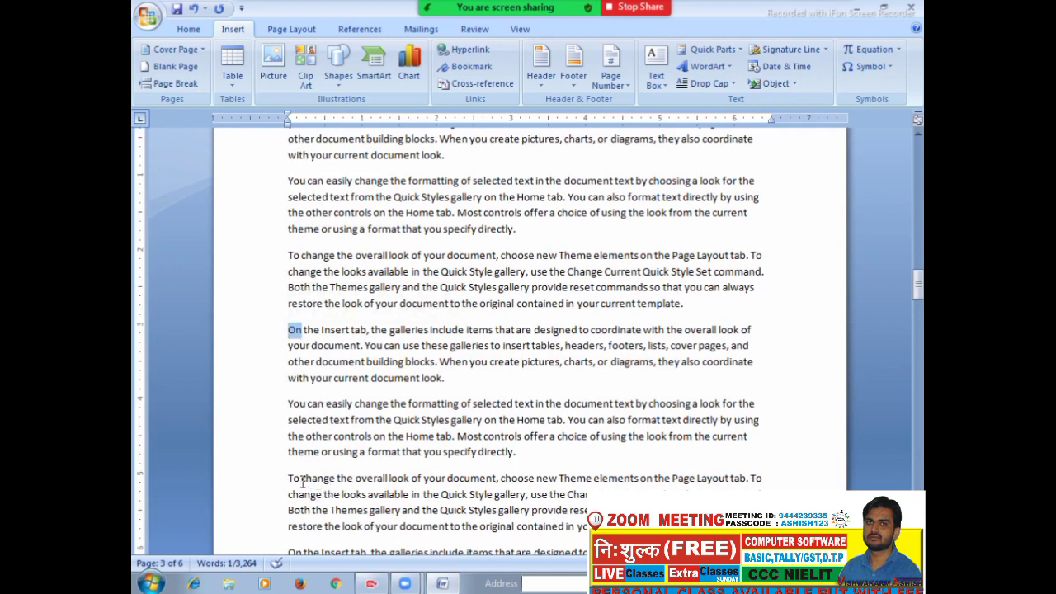
drag(302, 482, 333, 484)
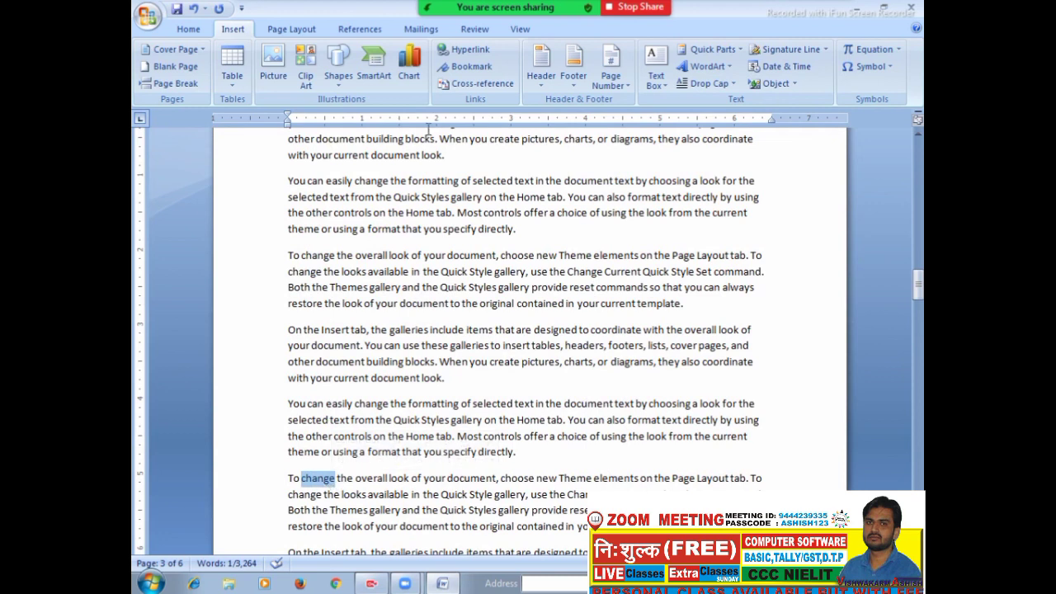
click(463, 68)
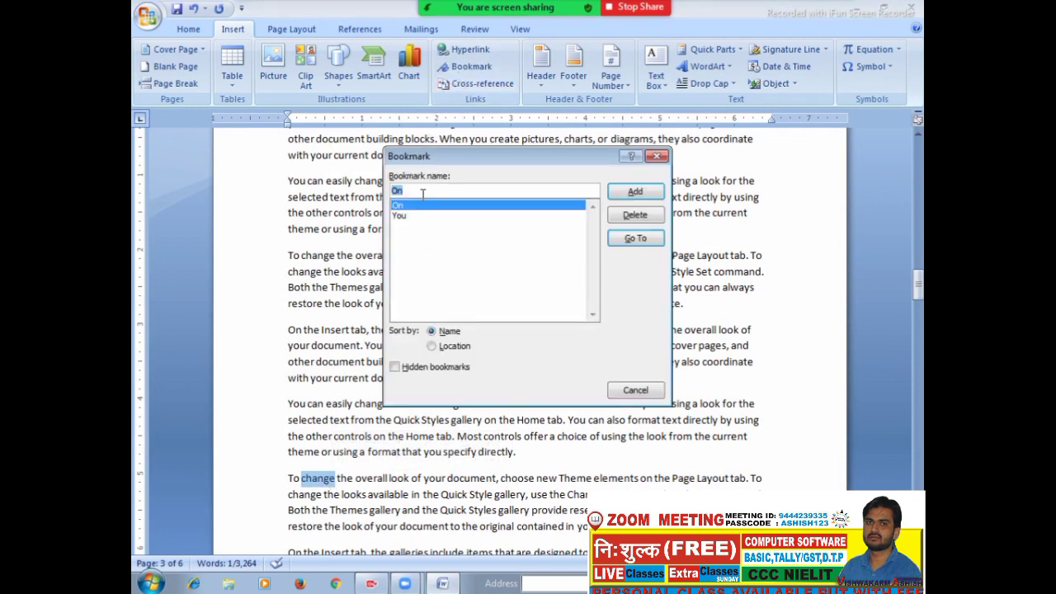
text(change)
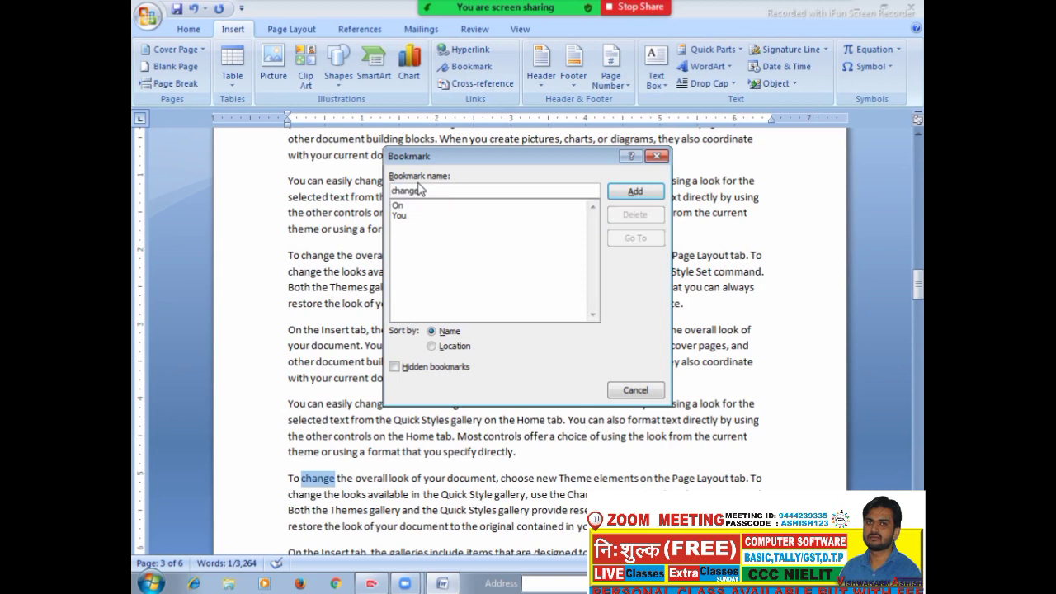
click(636, 195)
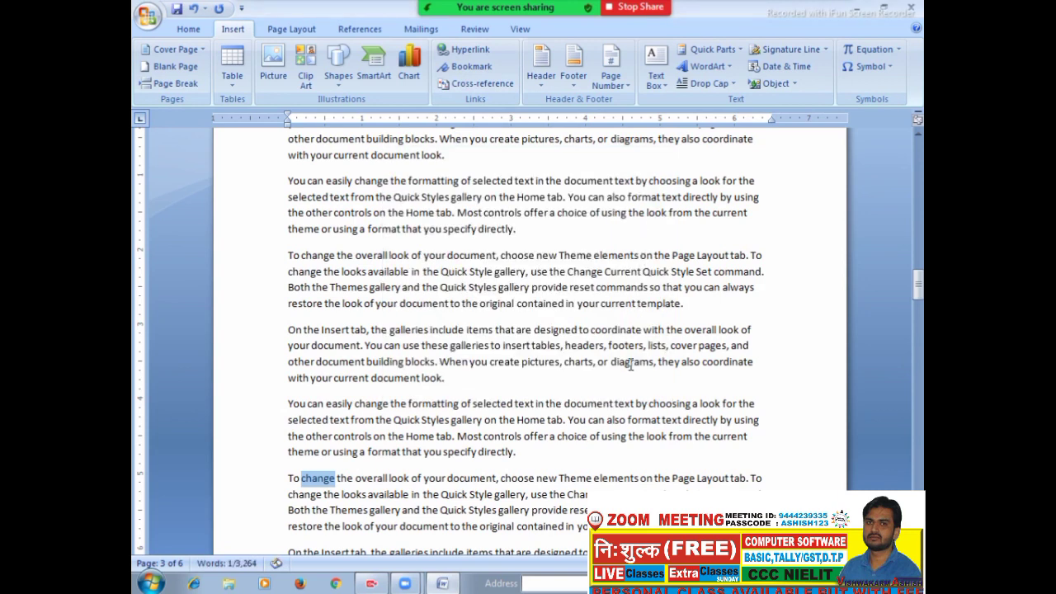
click(600, 383)
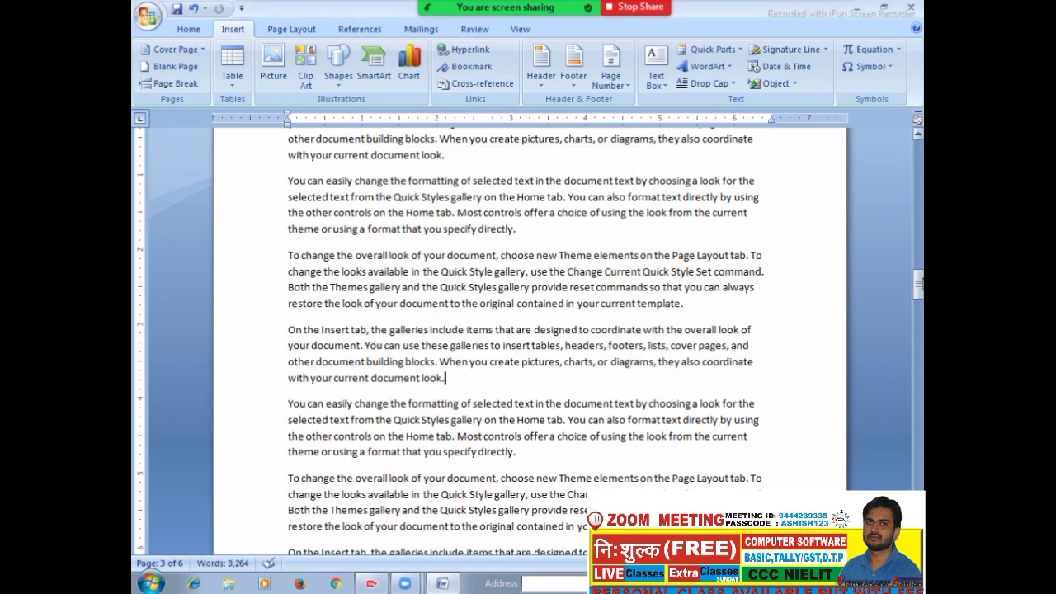
From the start of the document, go to the bookmarks change, On and You in turn, and close the Bookmark dialog.
drag(920, 307, 920, 290)
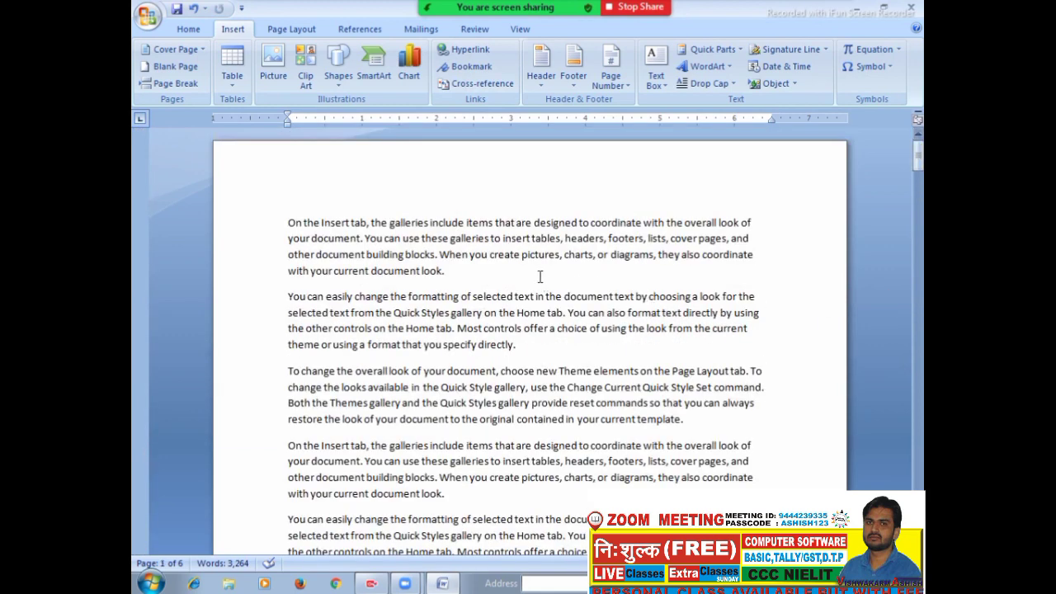
click(470, 70)
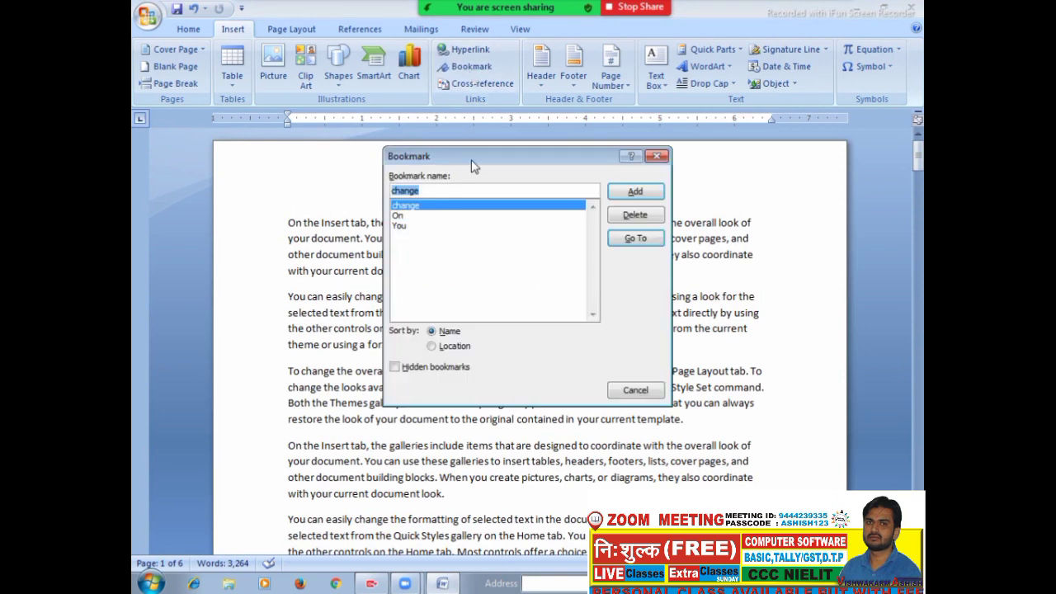
drag(473, 165, 562, 169)
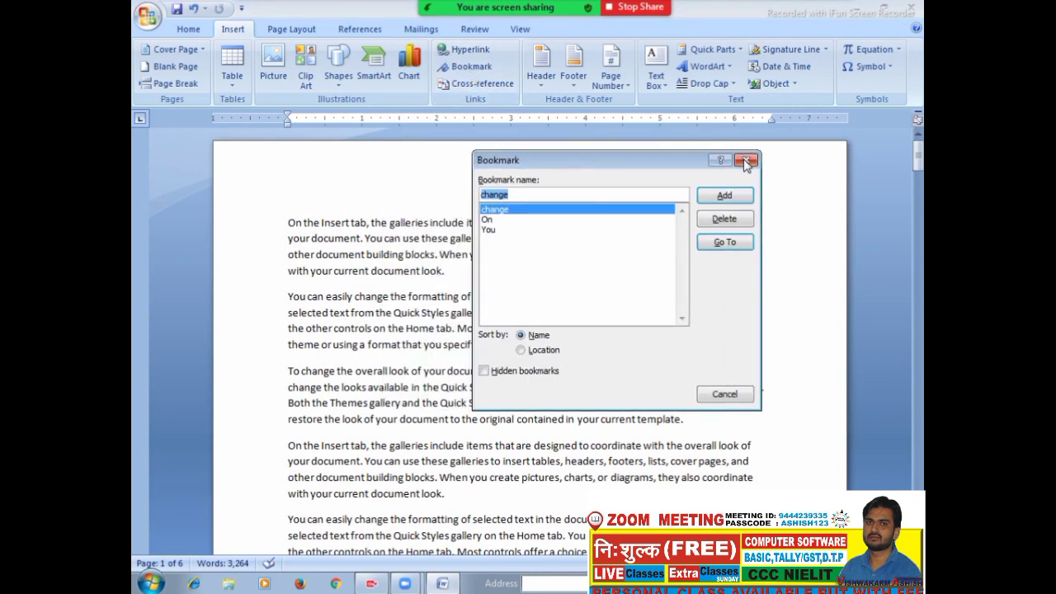
click(746, 160)
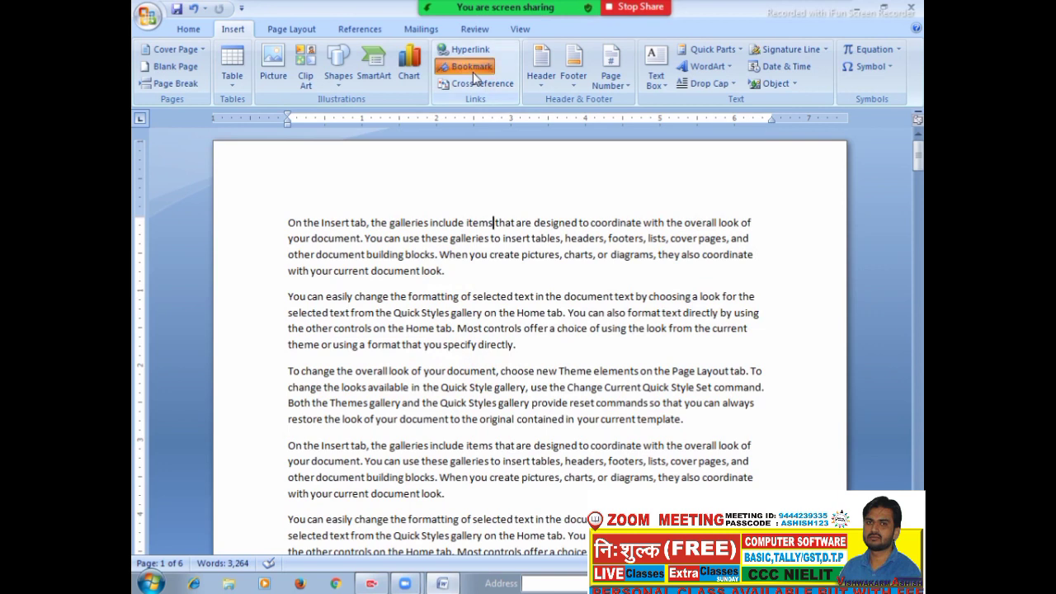
click(472, 69)
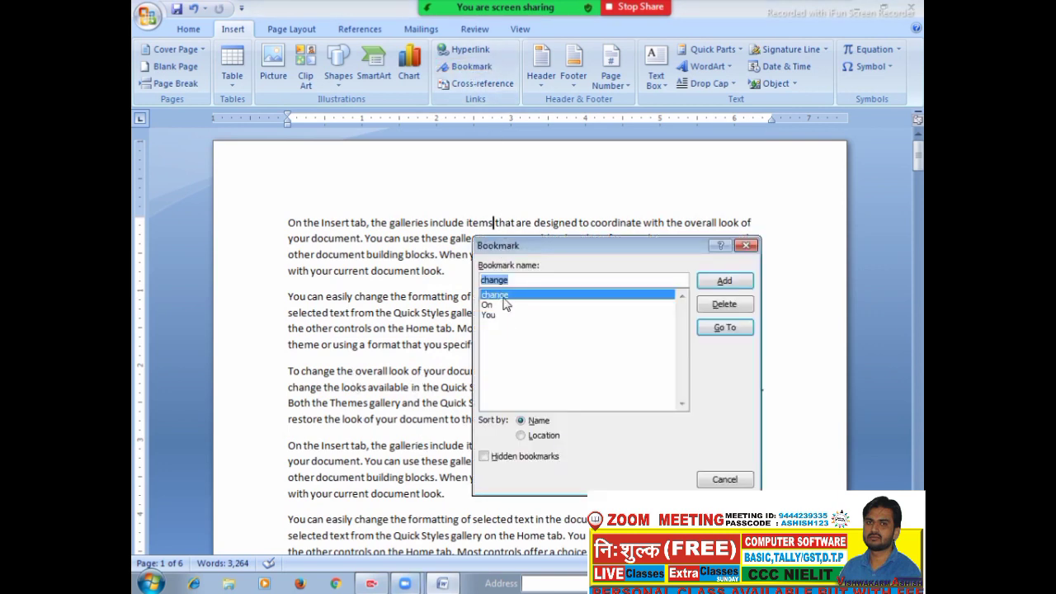
click(724, 329)
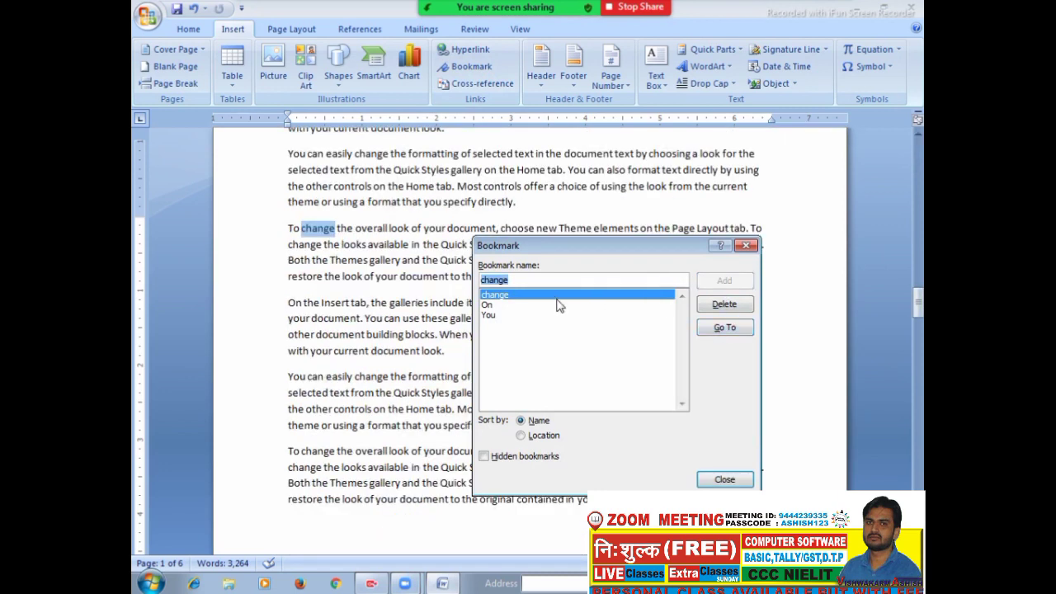
click(488, 305)
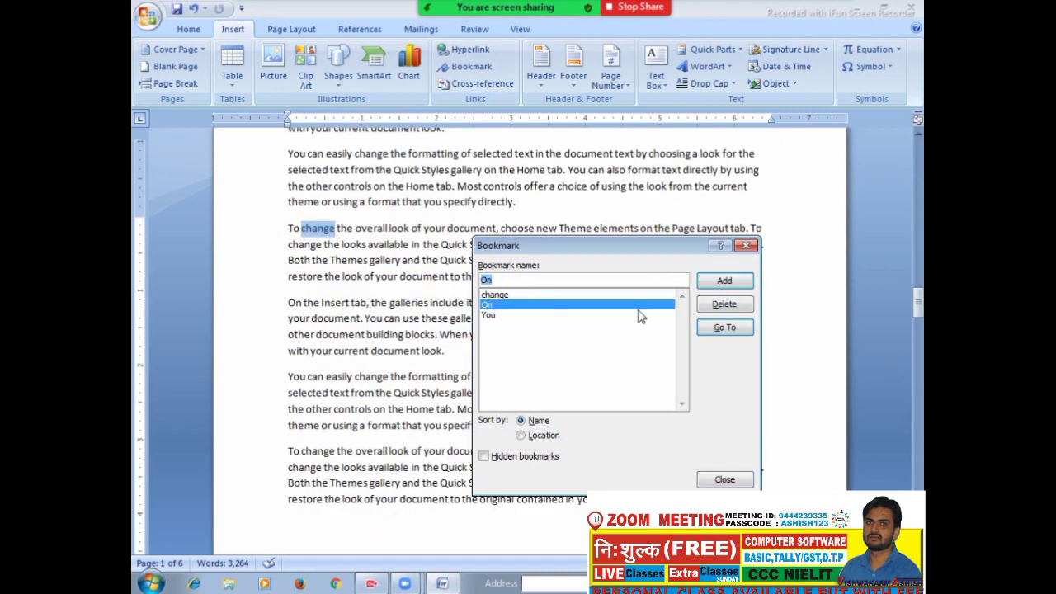
click(723, 330)
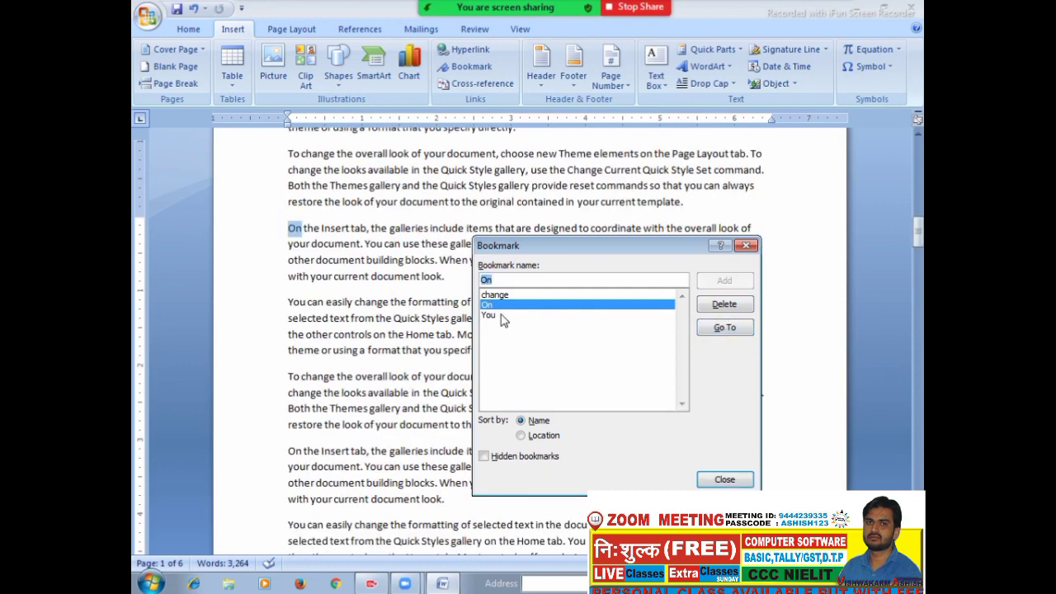
click(531, 316)
click(731, 329)
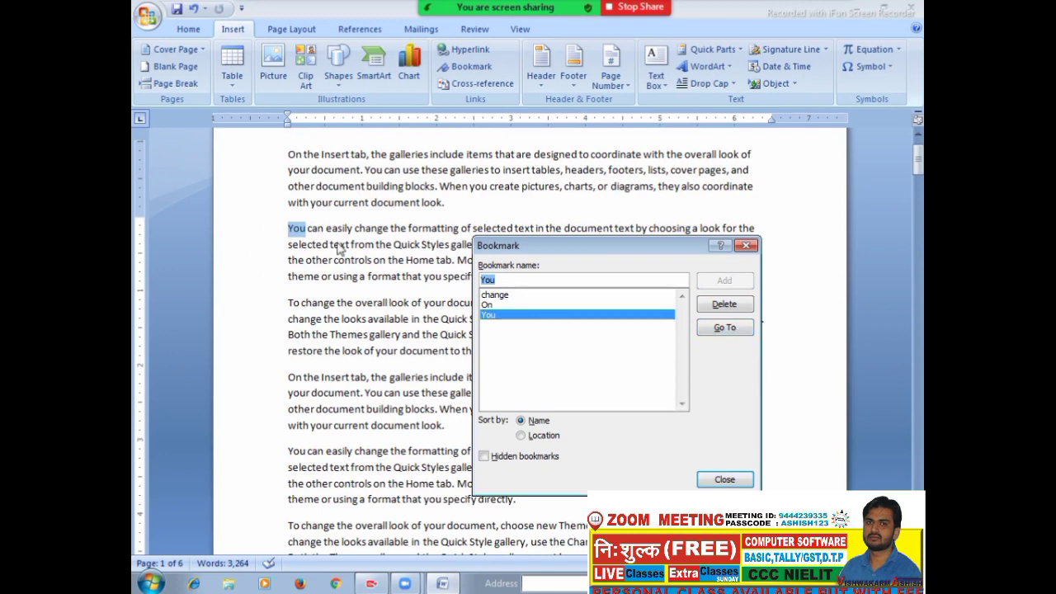
click(746, 245)
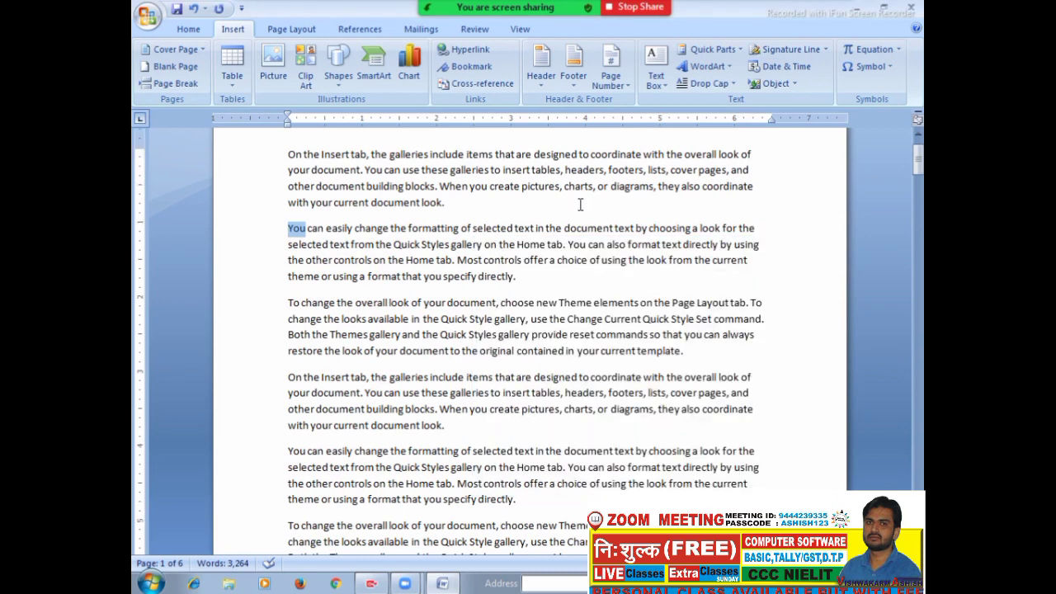
Try to create a bookmark named "To change" on the first two words of the third paragraph on page 1.
click(338, 302)
click(289, 304)
drag(289, 305, 316, 307)
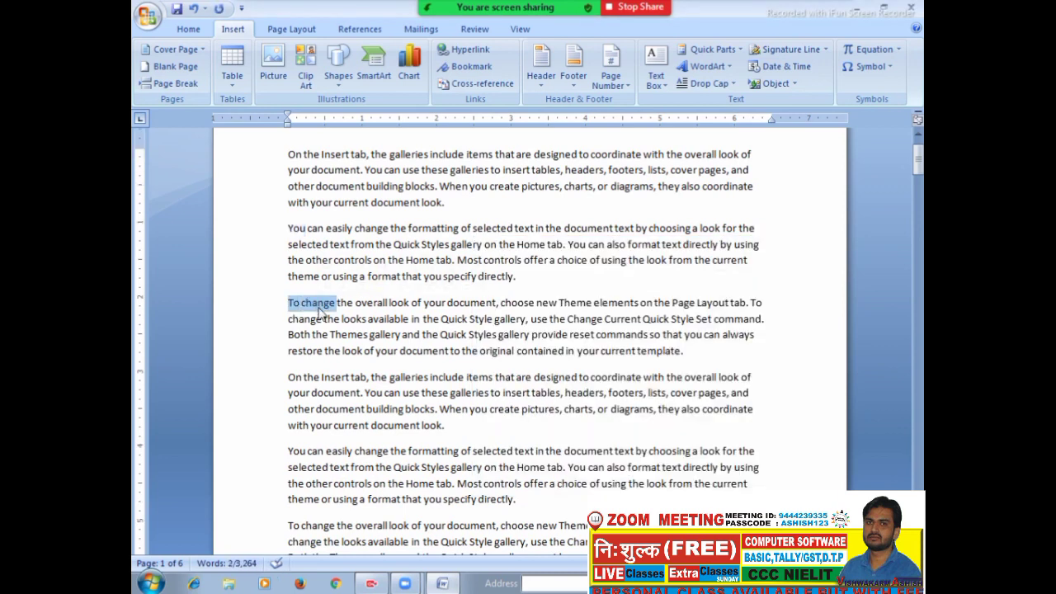
click(460, 69)
click(504, 195)
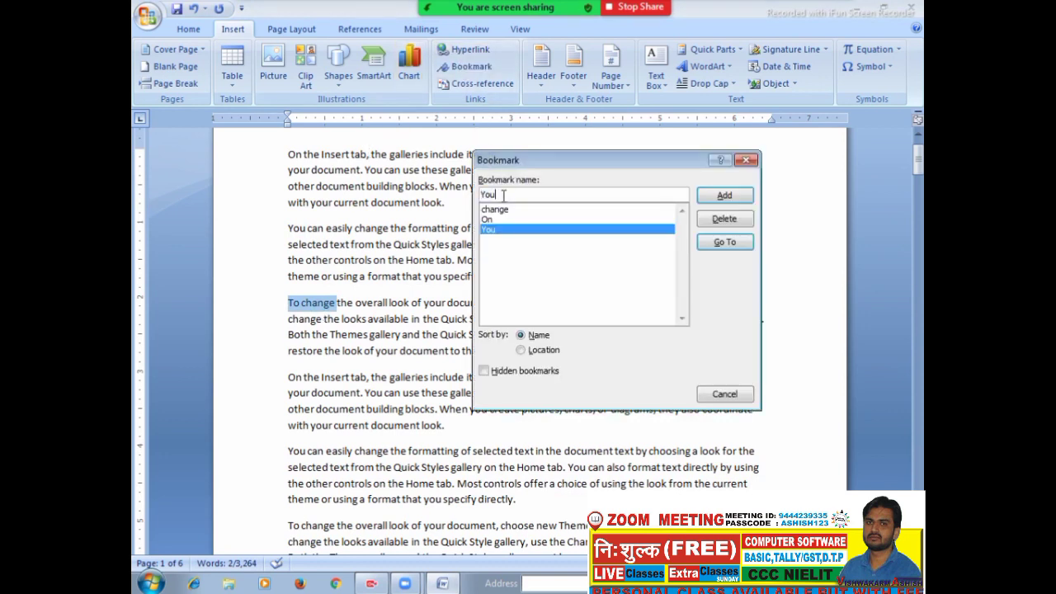
key(BackSpace)
key(BackSpace)
key(BackSpace)
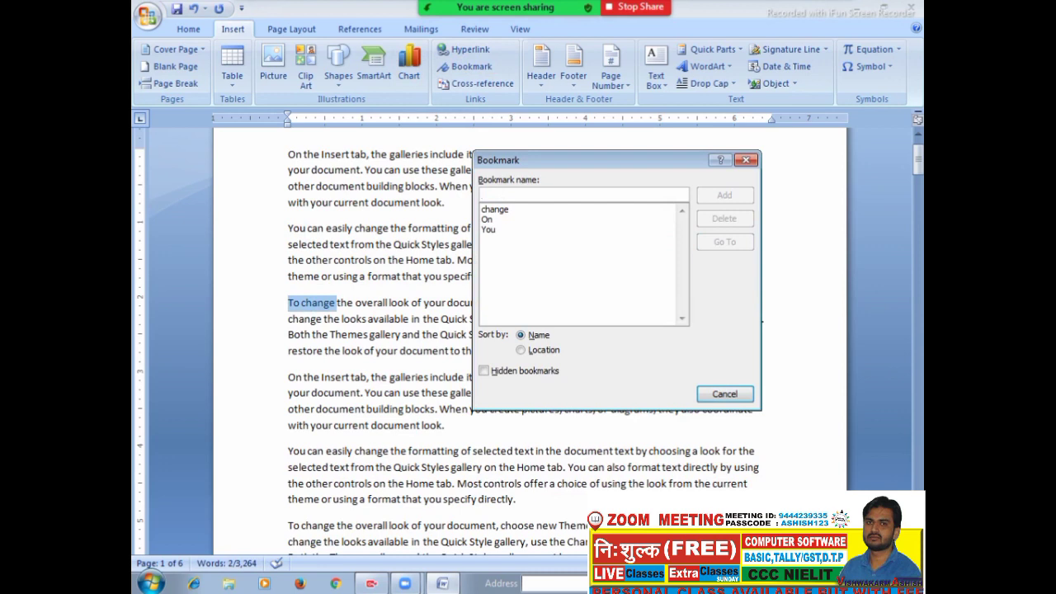
text(To change)
Sort the bookmark list by location, return it to sorting by name, and close the dialog without adding a bookmark.
click(523, 351)
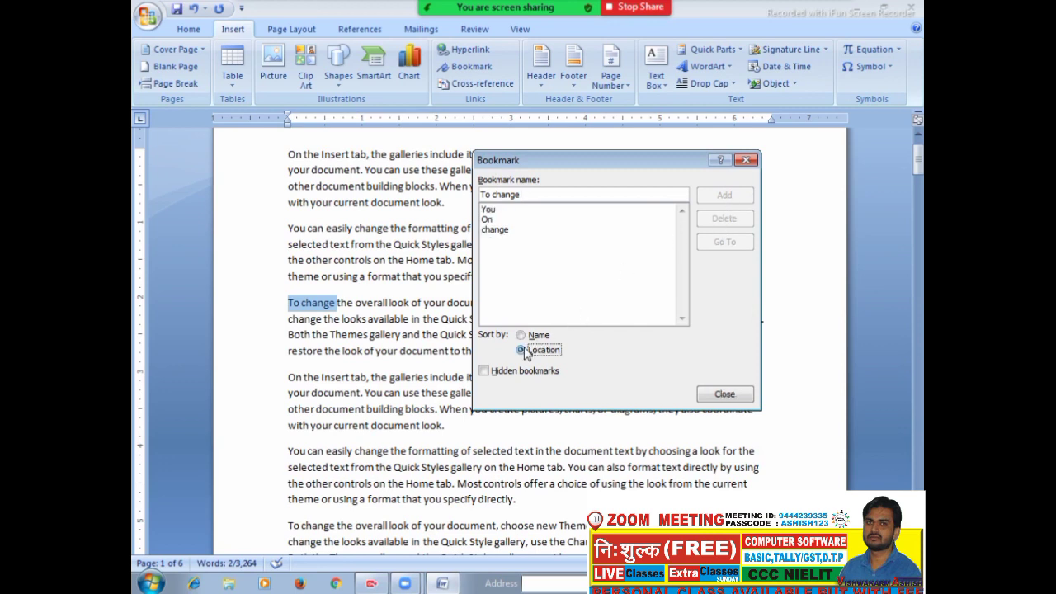
click(523, 336)
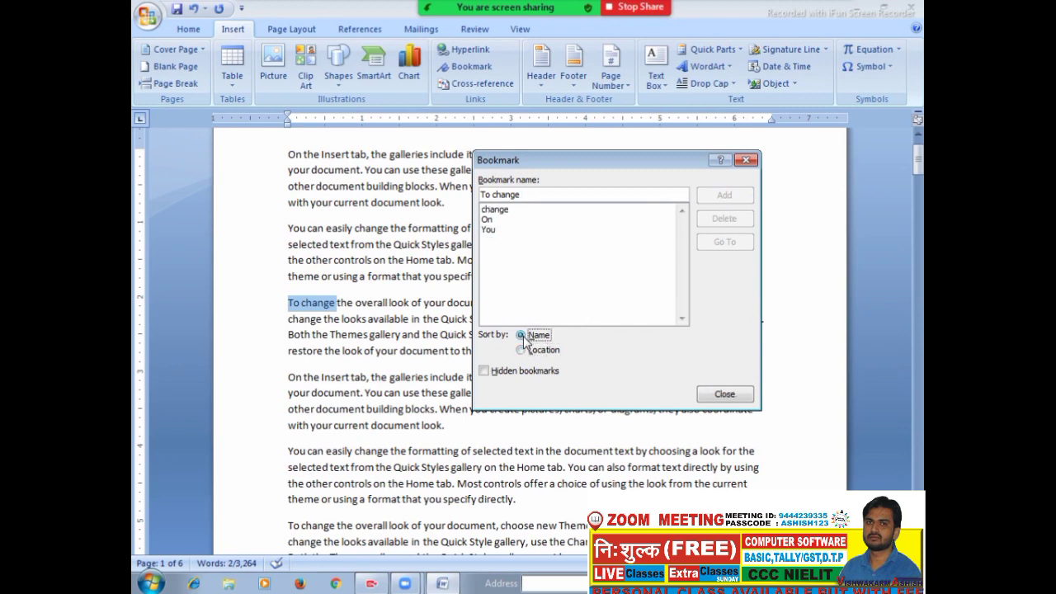
click(747, 160)
click(666, 239)
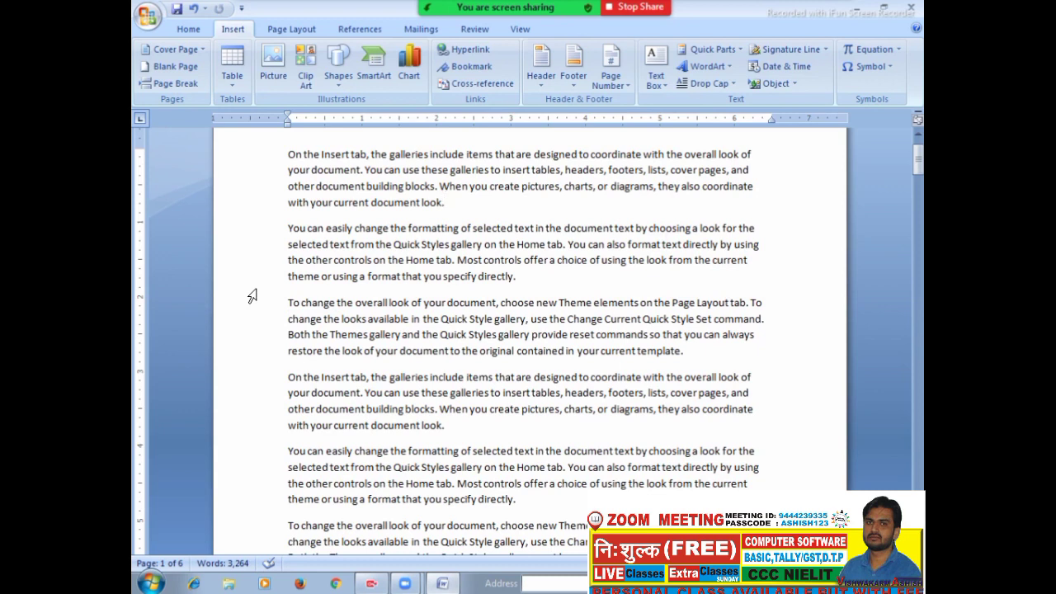
drag(290, 228, 326, 234)
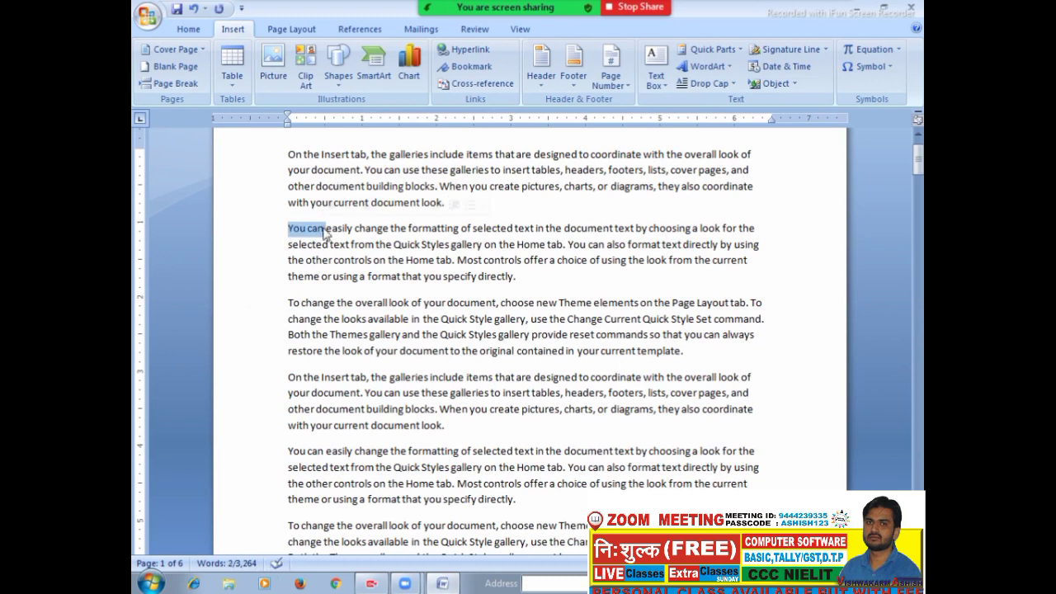
click(465, 416)
double_click(590, 278)
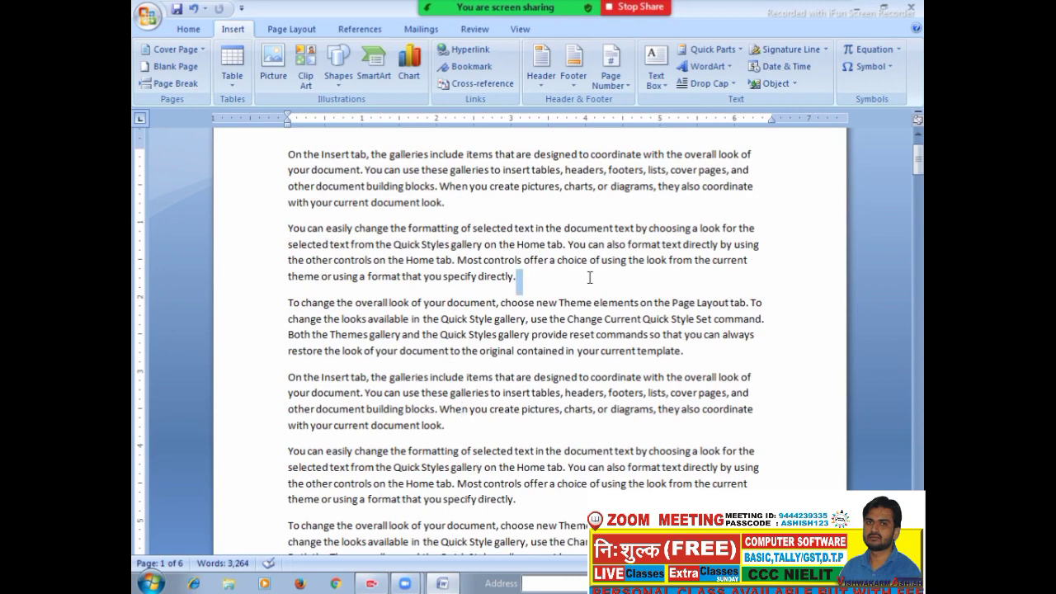
drag(919, 153, 919, 138)
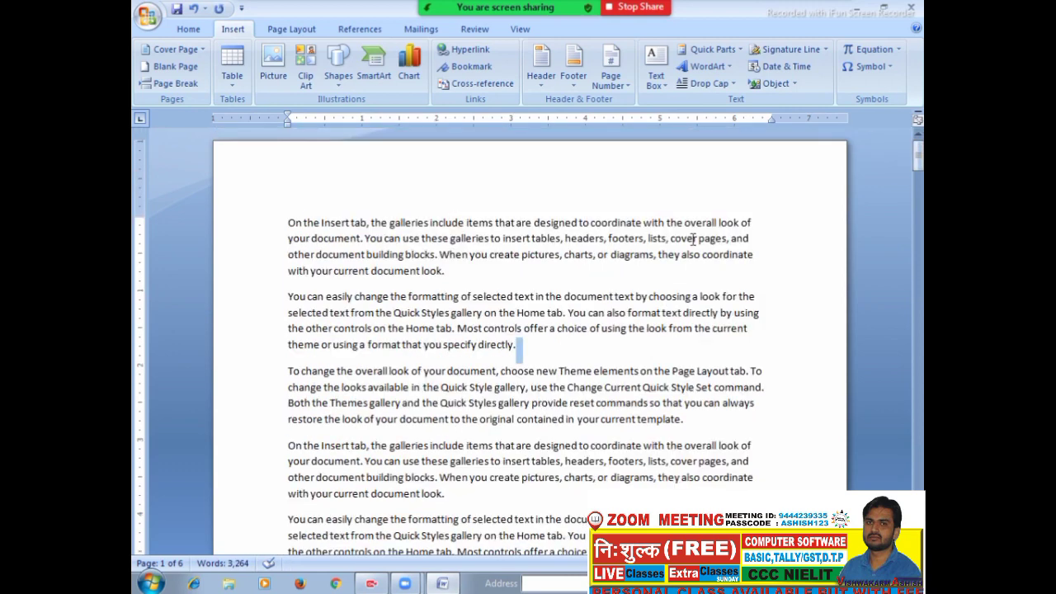
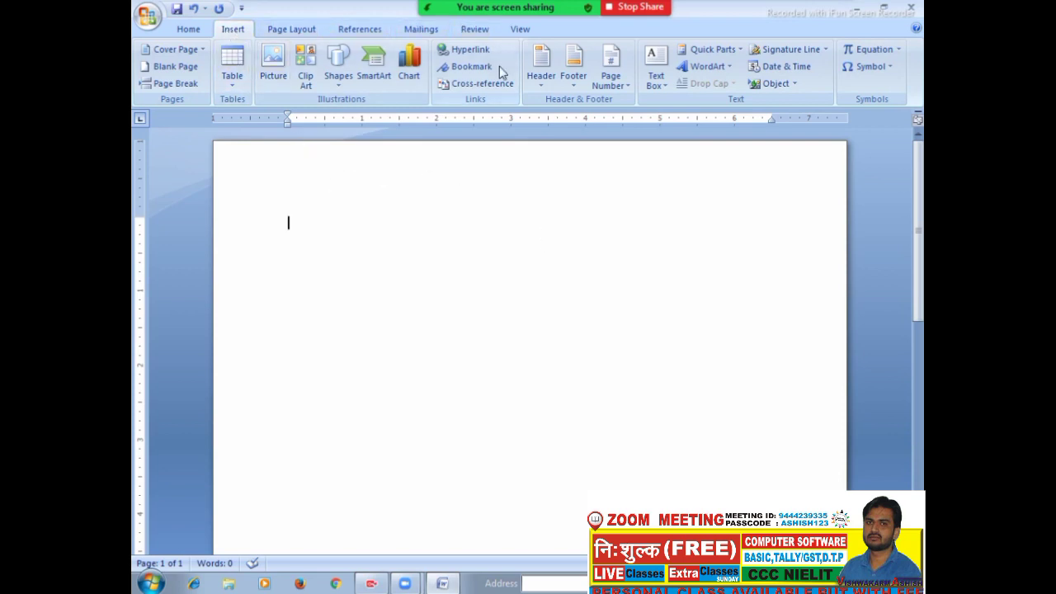
Insert the Alphabet header with the title "ASHAYEIN SHIKSHA SEWA SANSTHAN" and return to the document body.
click(542, 85)
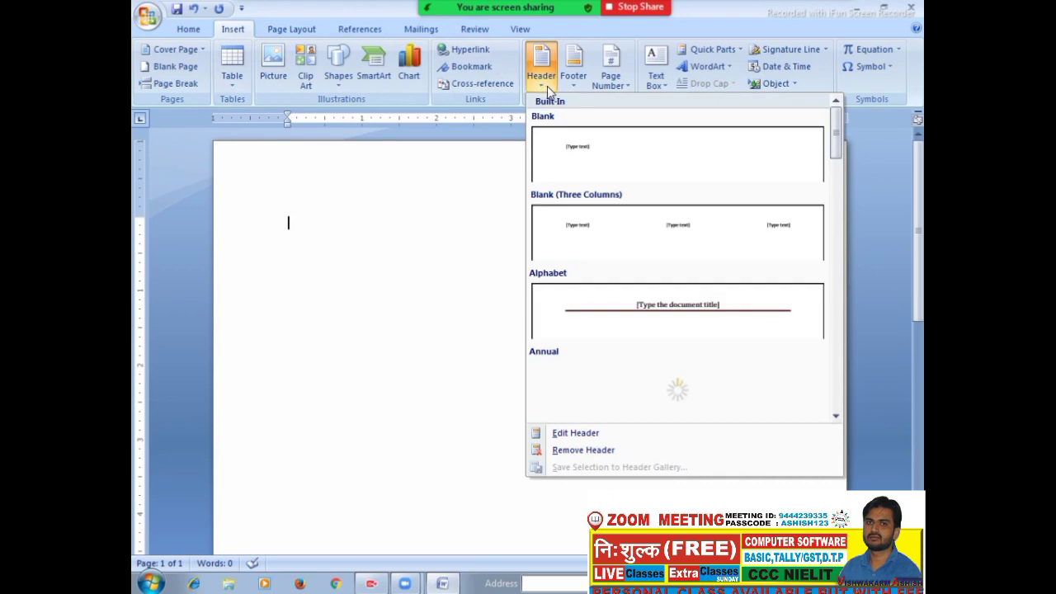
click(687, 312)
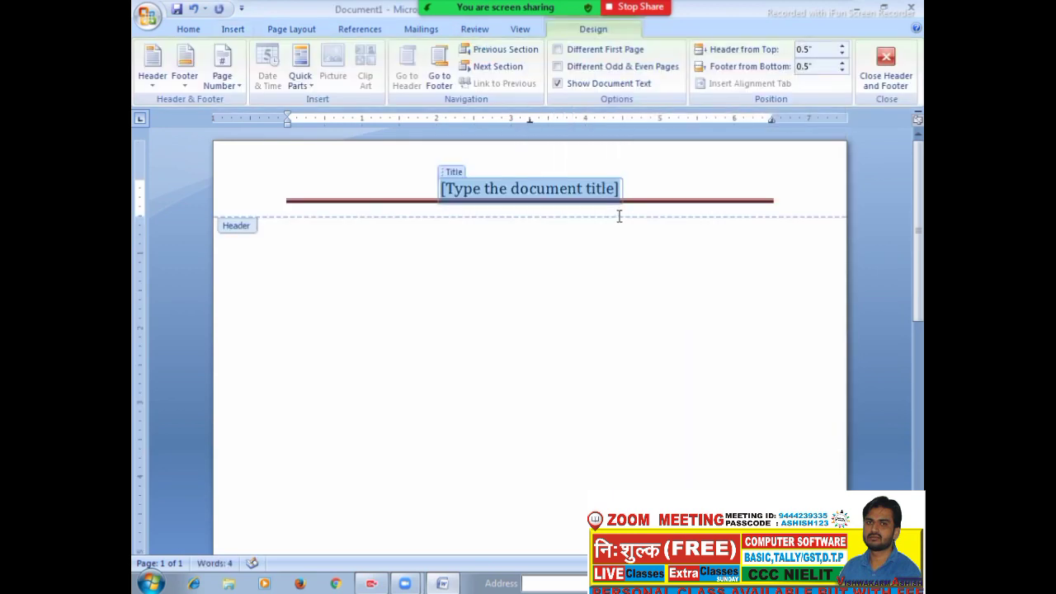
text(AS)
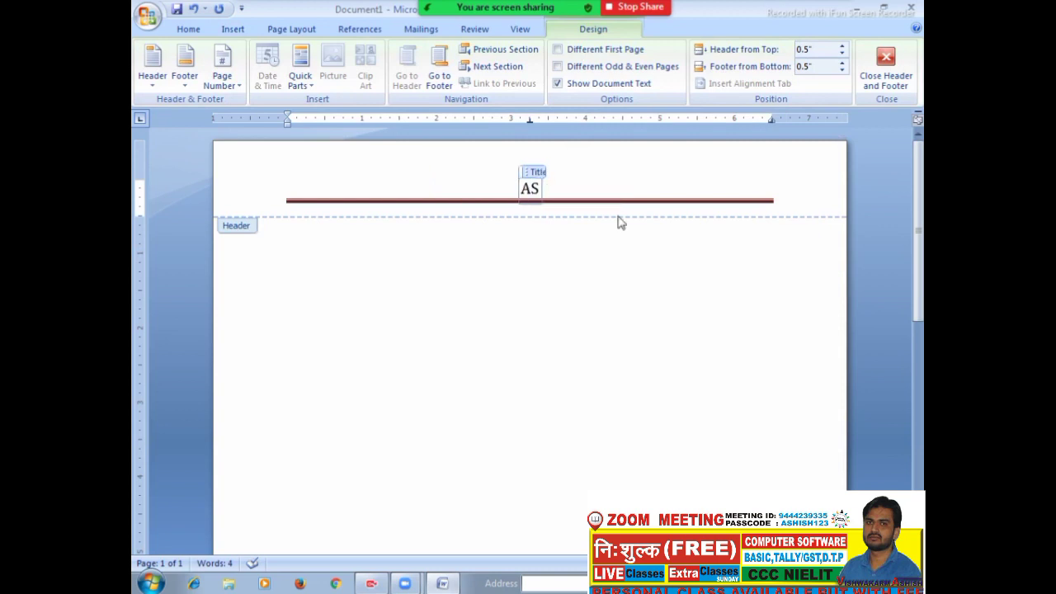
text(HAYEIN SHIKSHA SEWA SANSTHAN)
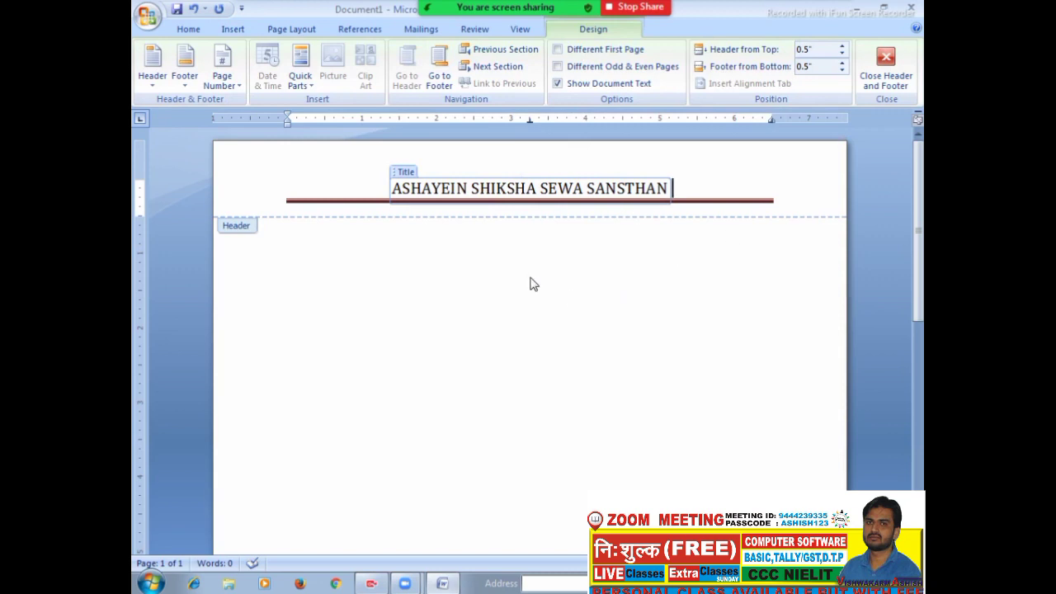
double_click(477, 273)
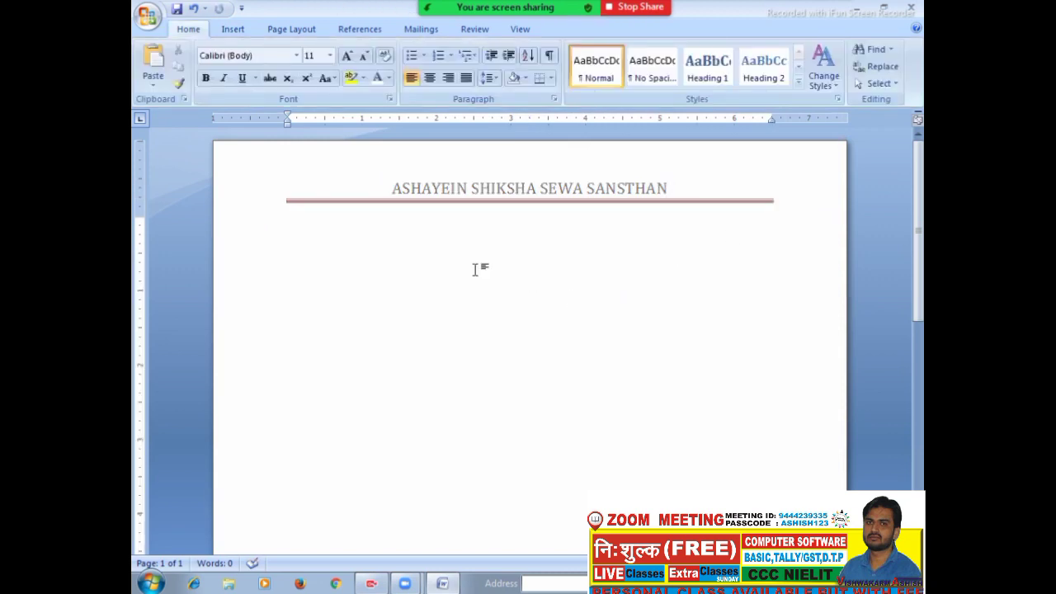
Generate 100 paragraphs of sample text in the document body with =RAND(100).
text(=RAND(100))
key(Return)
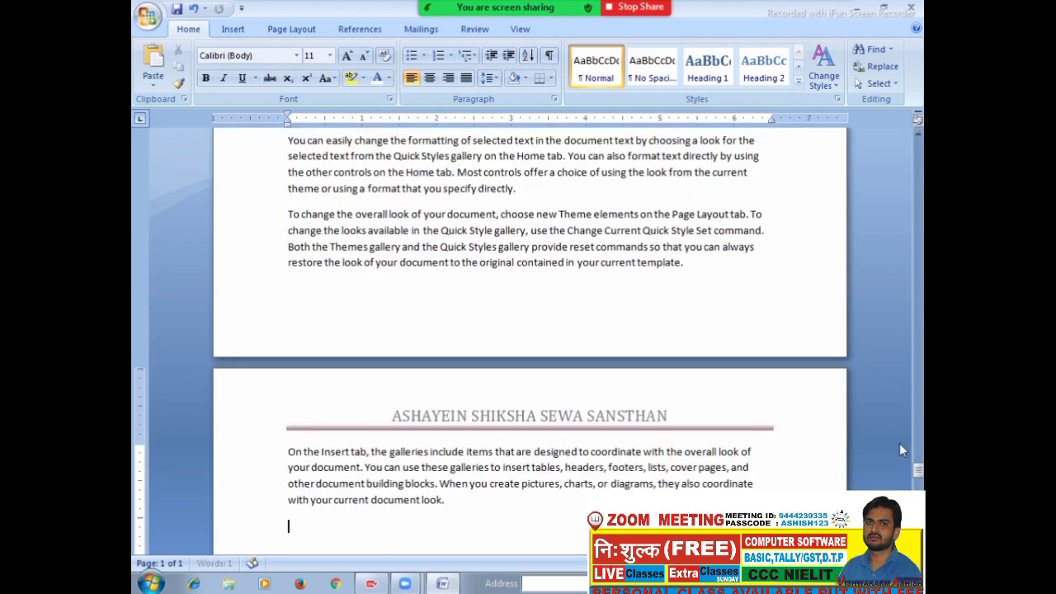
mouse_move(436, 15)
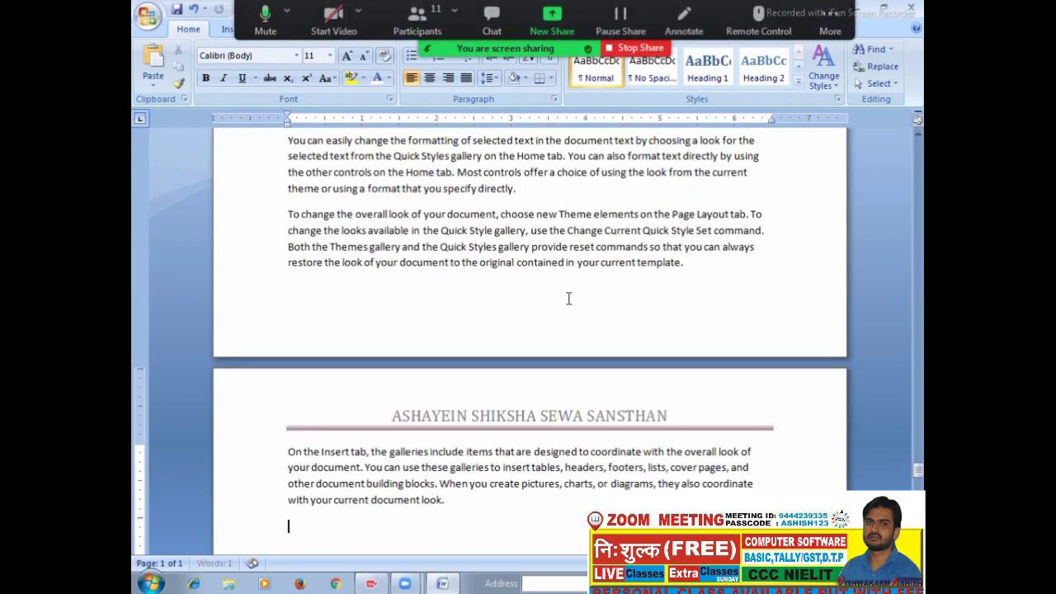
click(799, 211)
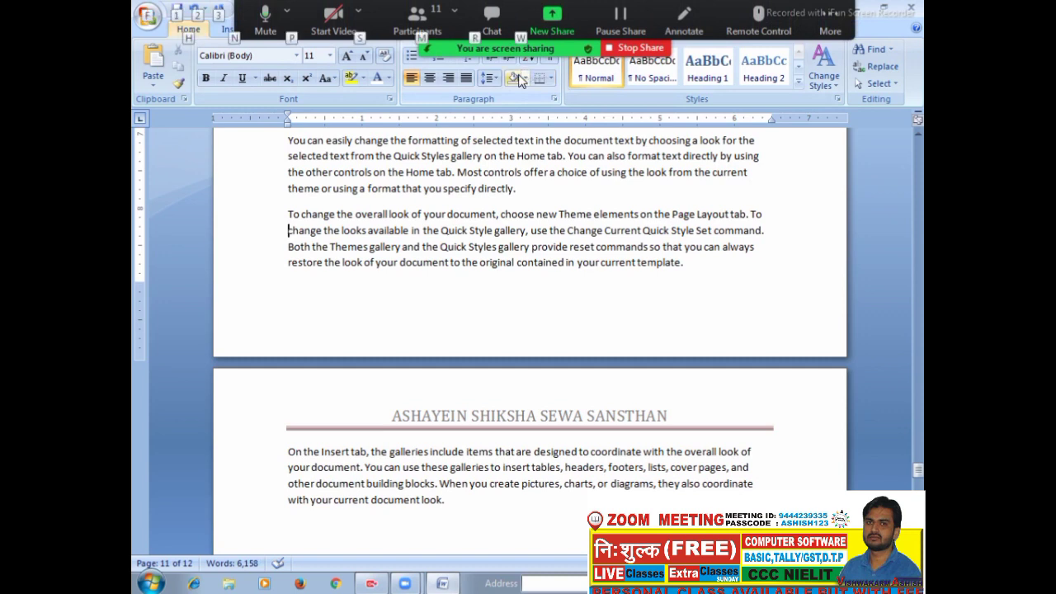
Show the Document Map beside the document and replace it with the page thumbnails.
key(alt)
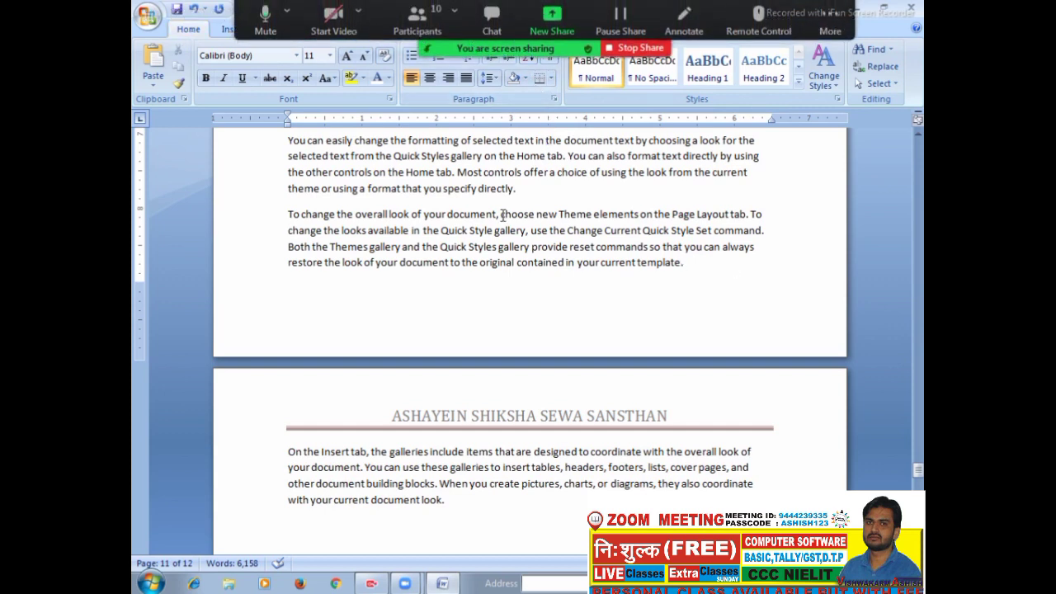
key(alt)
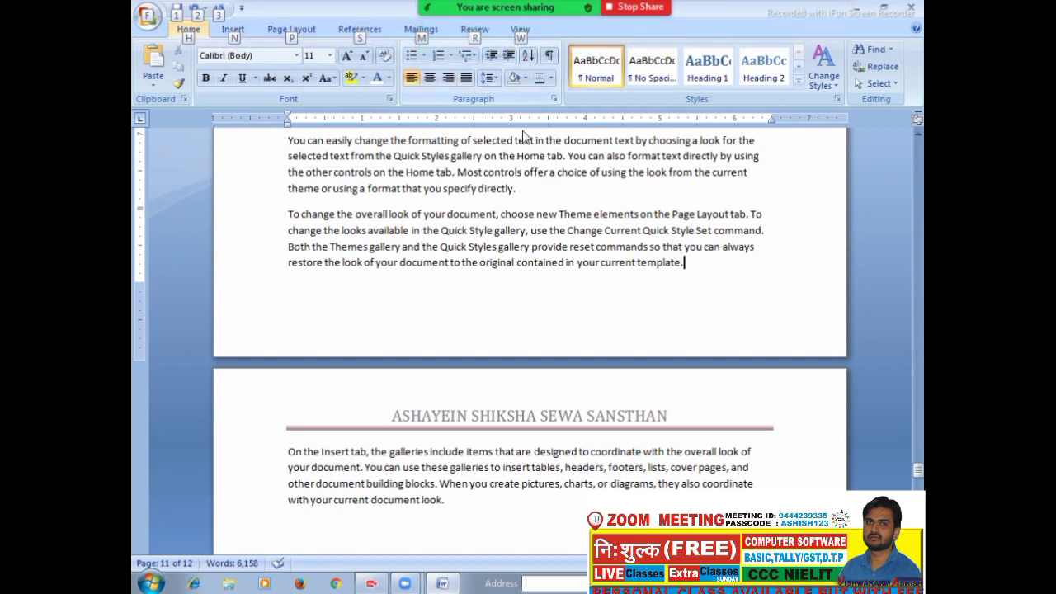
key(alt)
key(alt)
key(w)
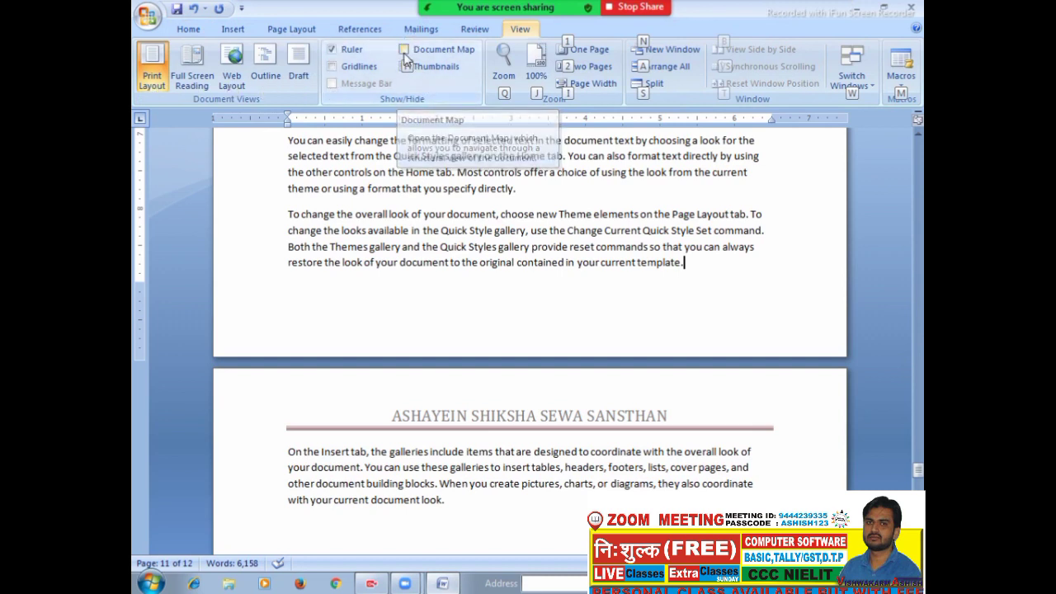
click(404, 53)
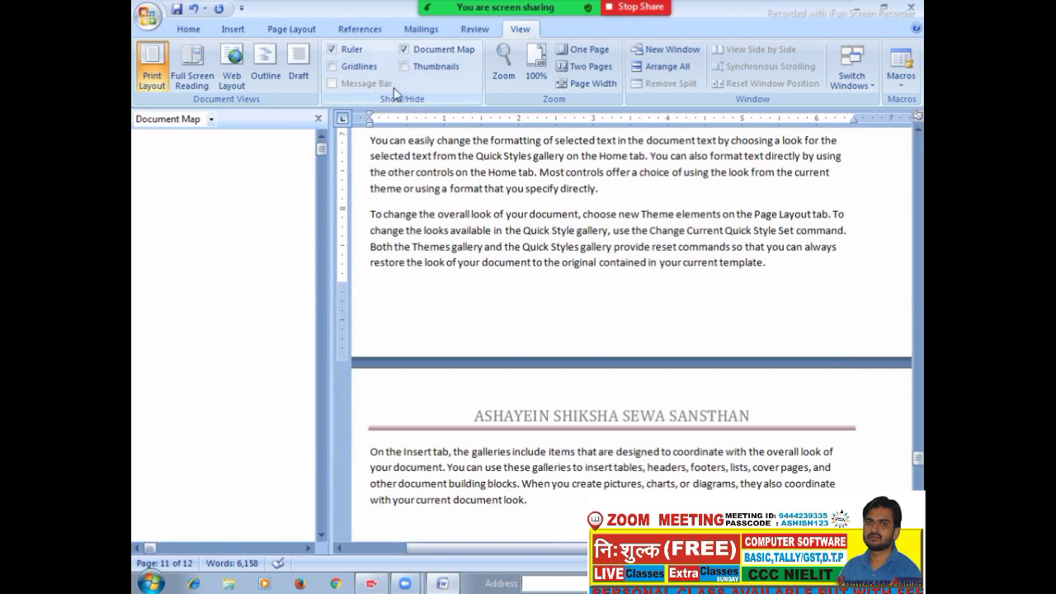
click(404, 67)
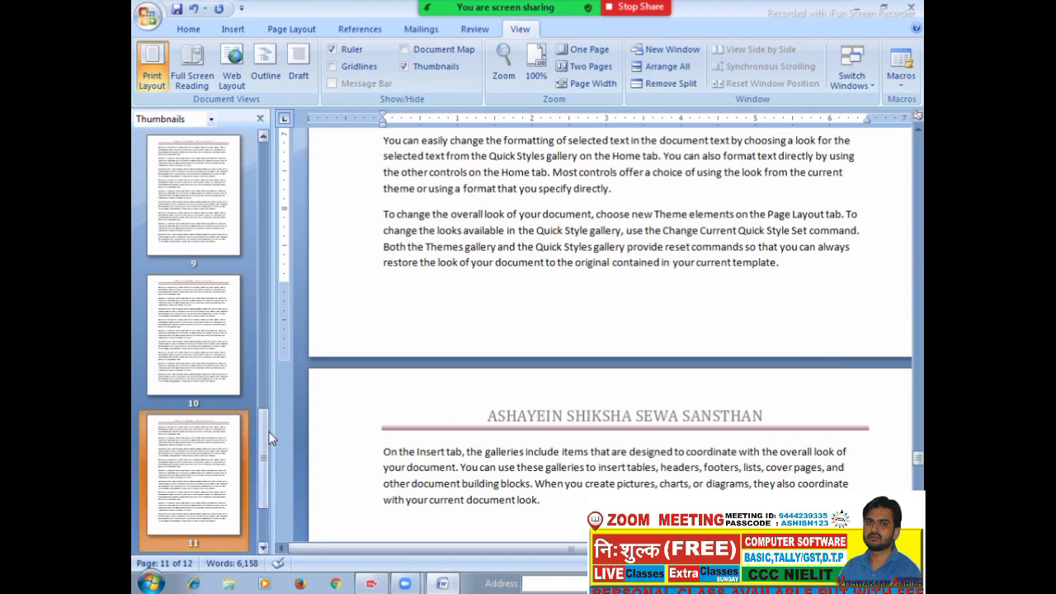
Jump to page 10 through its thumbnail and check the header on the preceding pages.
scroll(264, 492, down, 2)
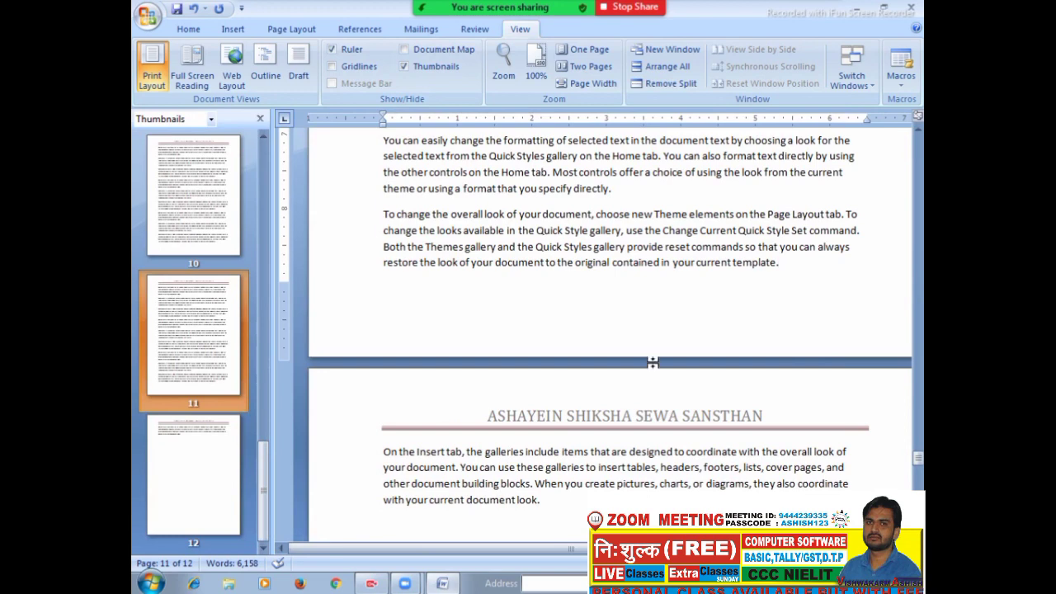
click(219, 221)
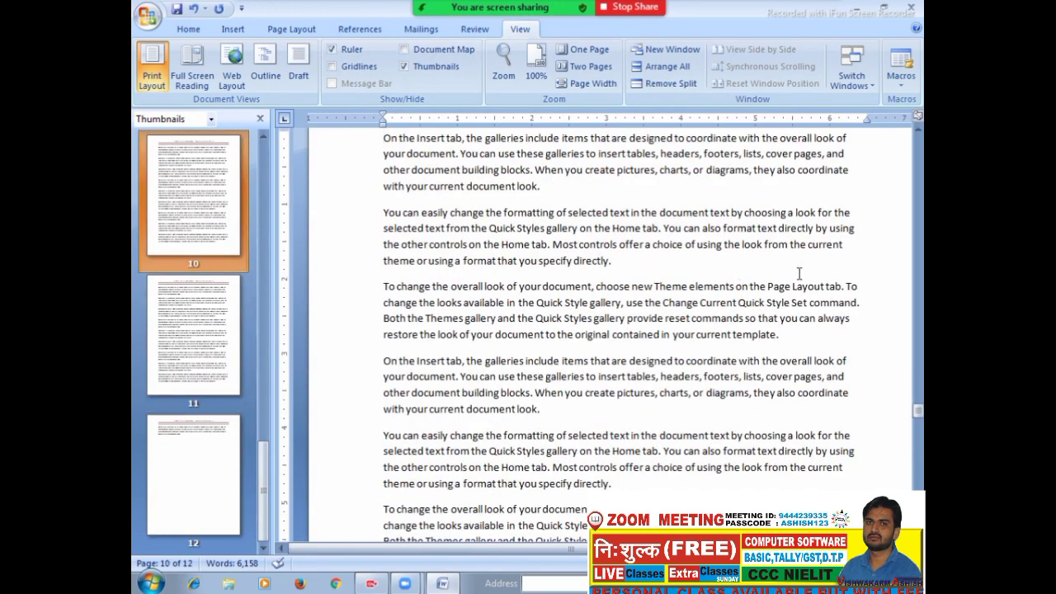
mouse_move(918, 411)
mouse_down()
mouse_move(919, 394)
mouse_move(919, 403)
mouse_up()
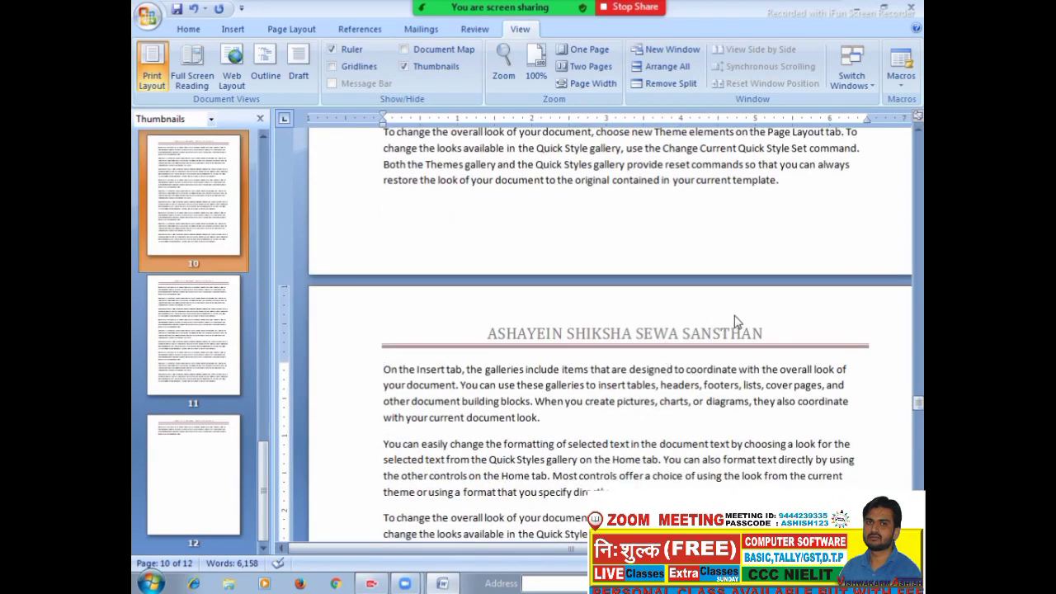
drag(919, 410, 919, 176)
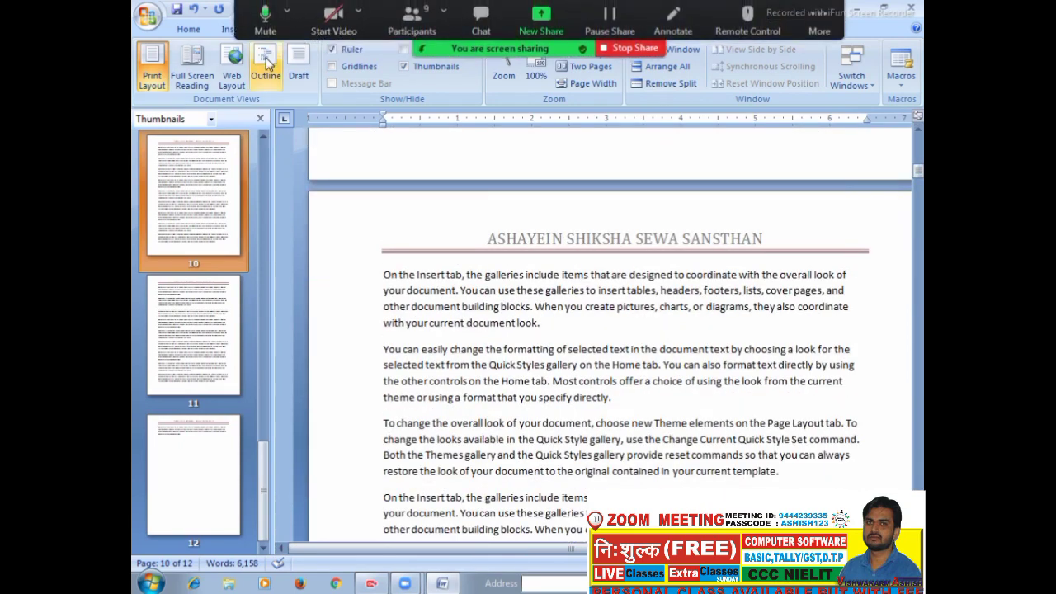
Insert the Alphabet footer with the text "P.T.O" and return to the document body.
click(231, 30)
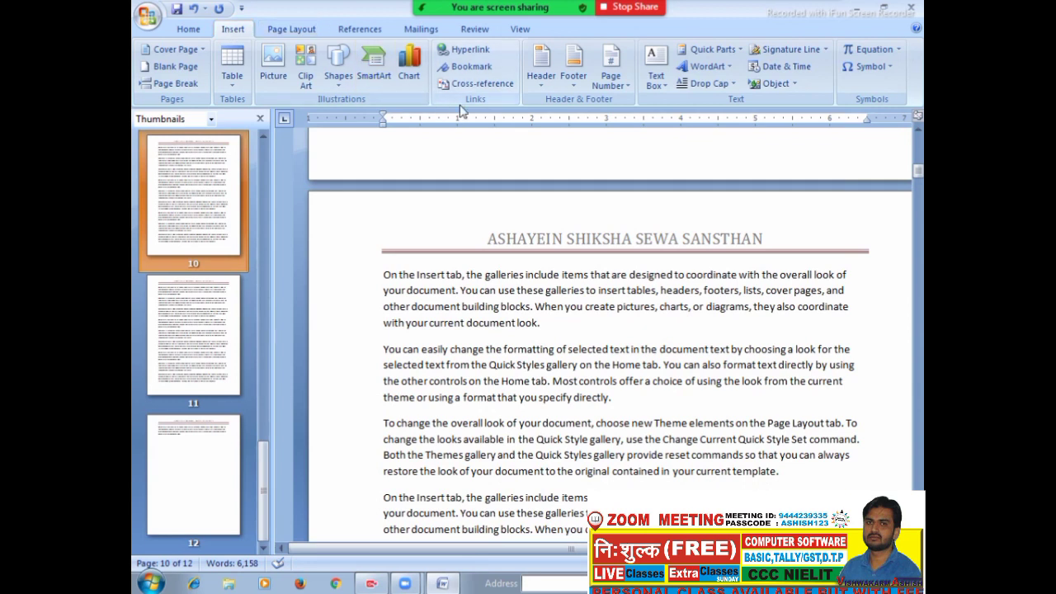
click(573, 88)
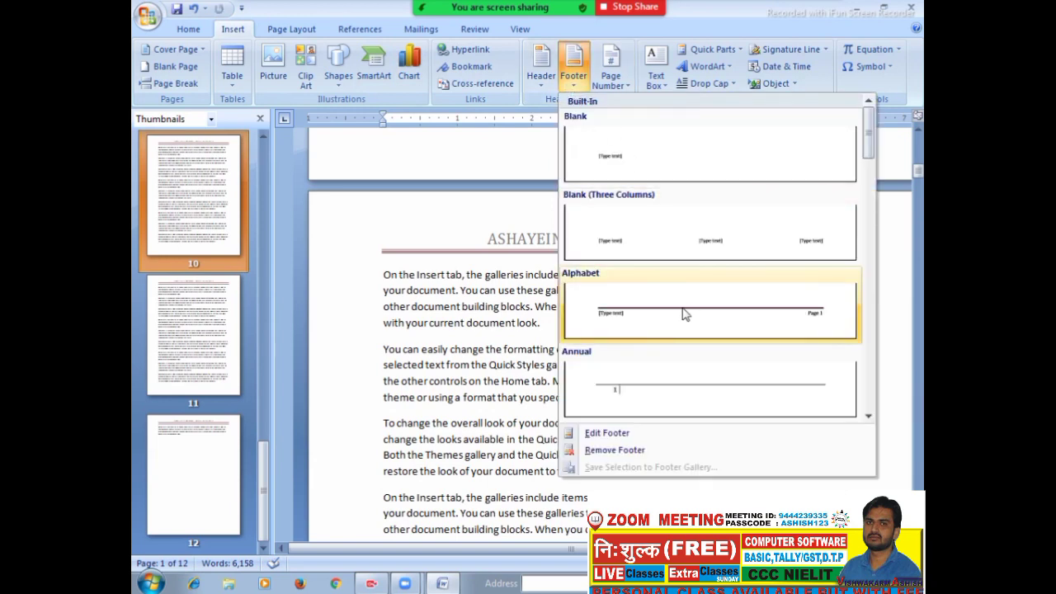
click(686, 318)
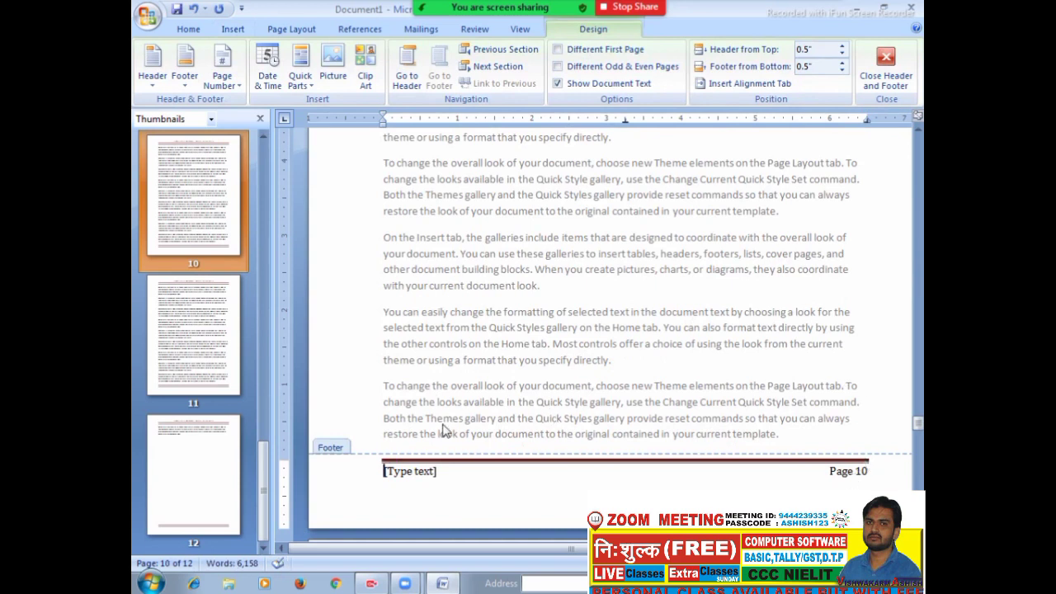
click(410, 471)
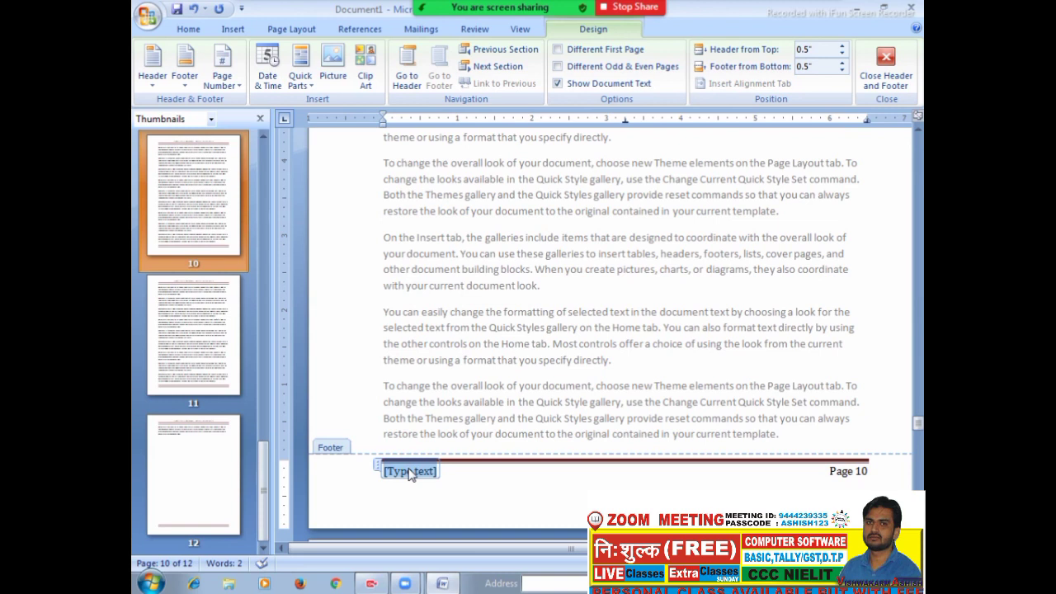
text(P.T)
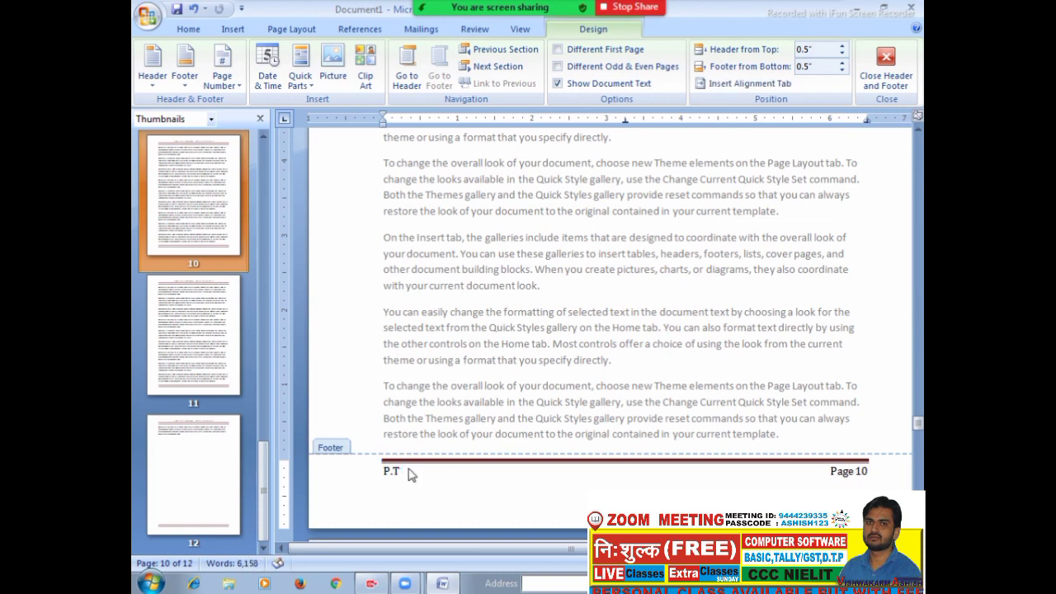
text(.O)
double_click(472, 393)
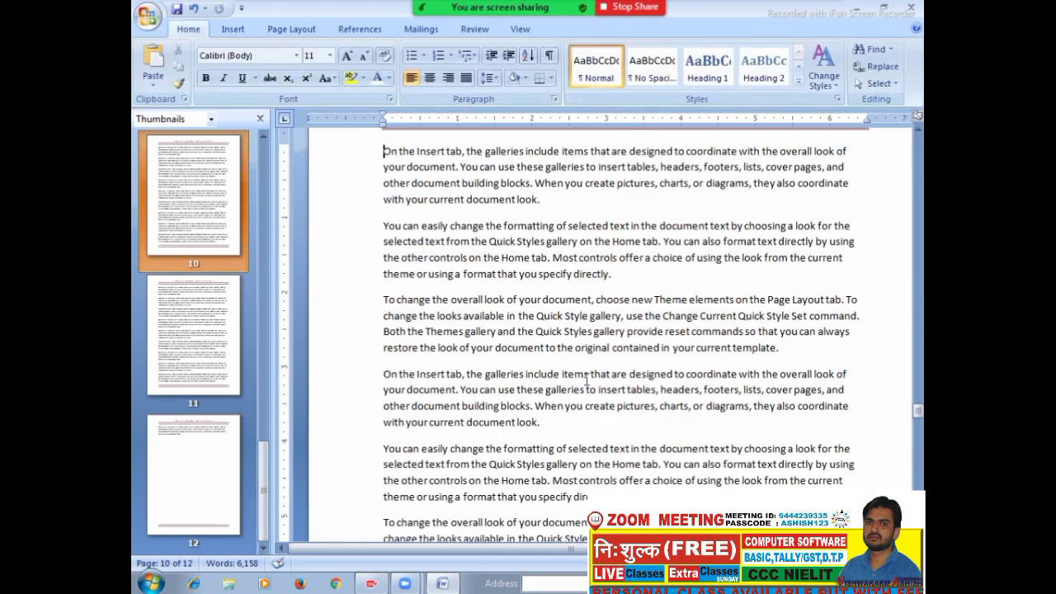
Examine the header, footer text and page numbers from page 10 to the last page and back through the earlier pages.
key(Down)
key(Down)
key(Down)
key(Down)
key(Down)
key(Down)
key(Down)
key(Down)
key(Down)
key(Down)
key(Down)
key(Down)
key(Down)
key(Down)
key(Down)
key(Down)
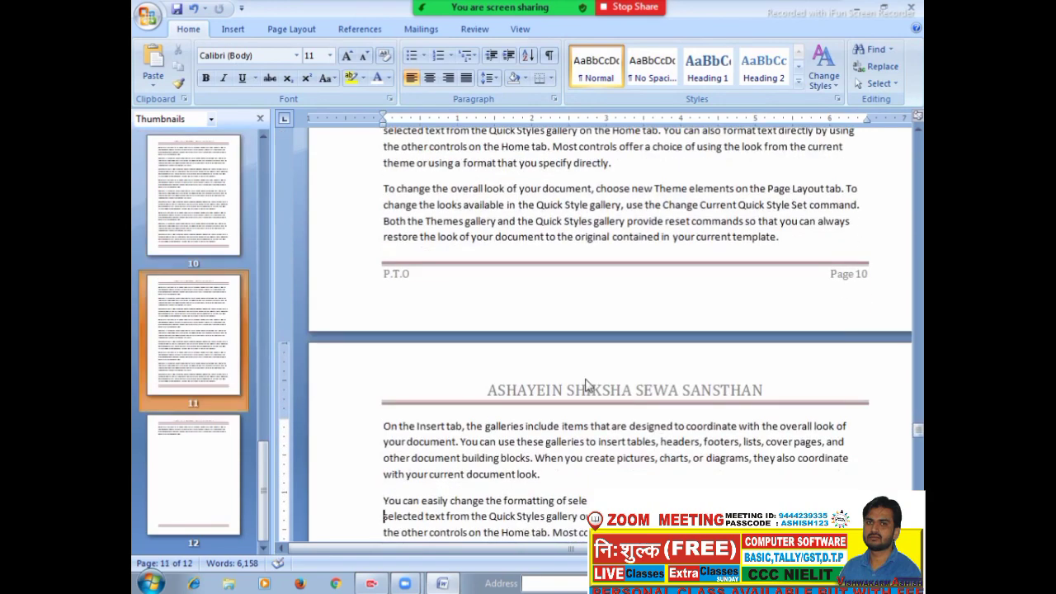
key(Down)
key(Down)
key(Down)
key(Down)
key(Down)
key(Down)
key(Down)
key(Down)
key(Down)
key(Down)
key(Down)
key(Down)
key(Down)
key(Down)
key(Down)
key(Down)
key(Down)
key(Down)
key(Down)
key(Down)
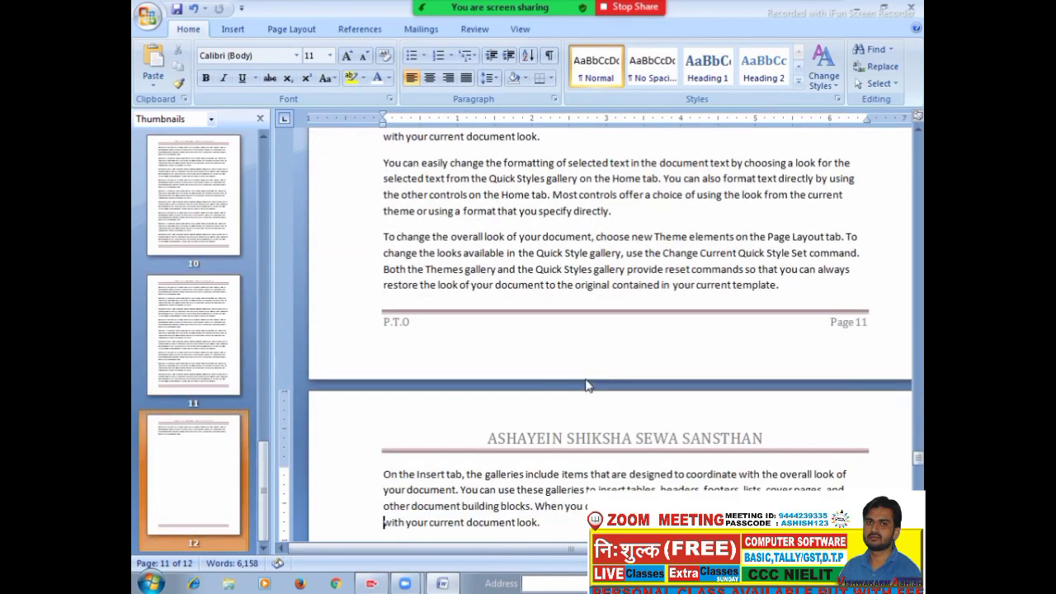
key(Down)
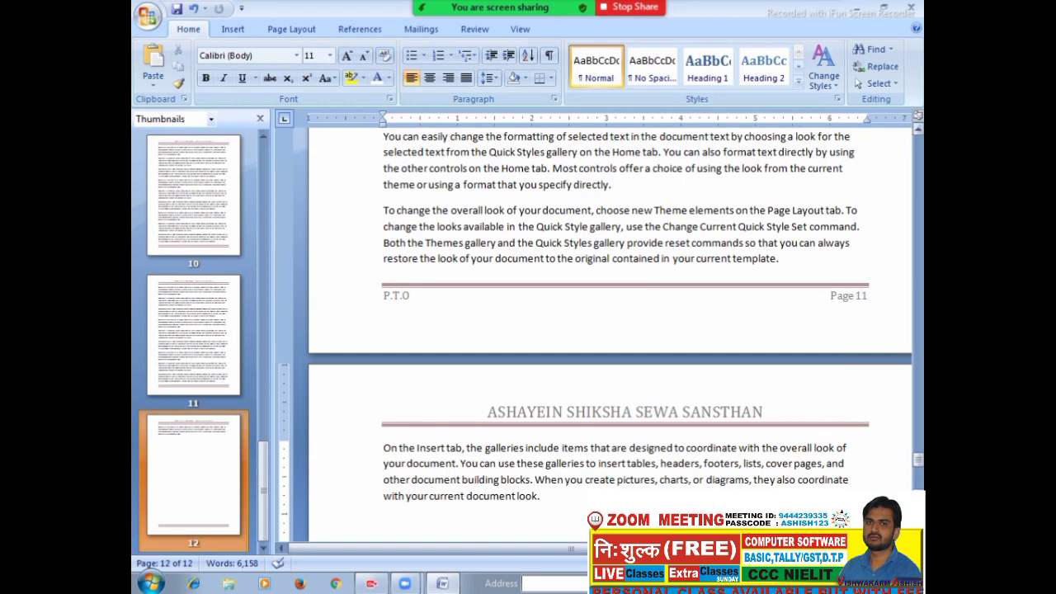
scroll(610, 334, up, 20)
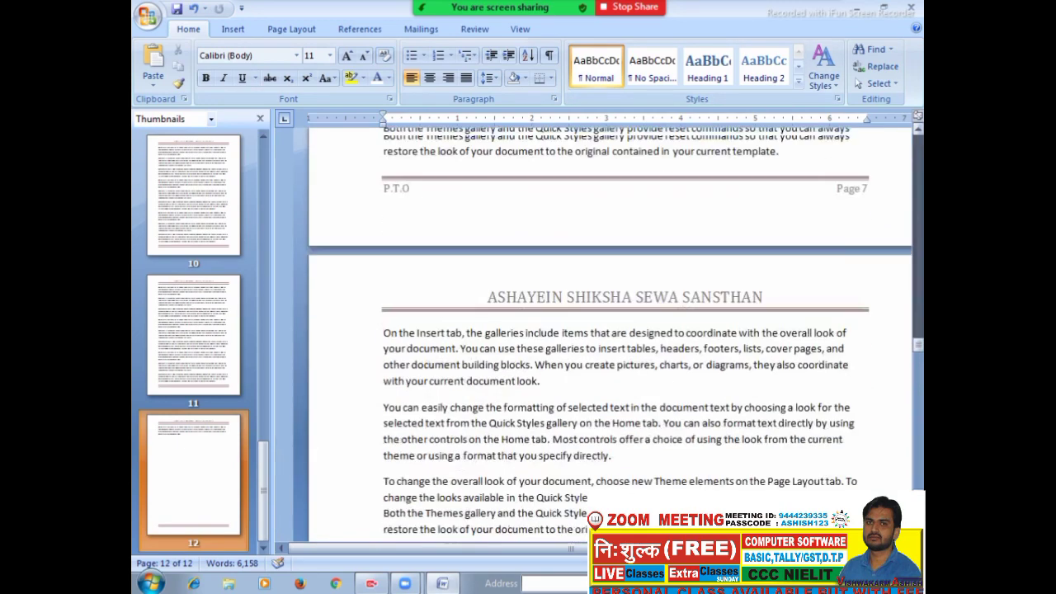
scroll(823, 288, up, 20)
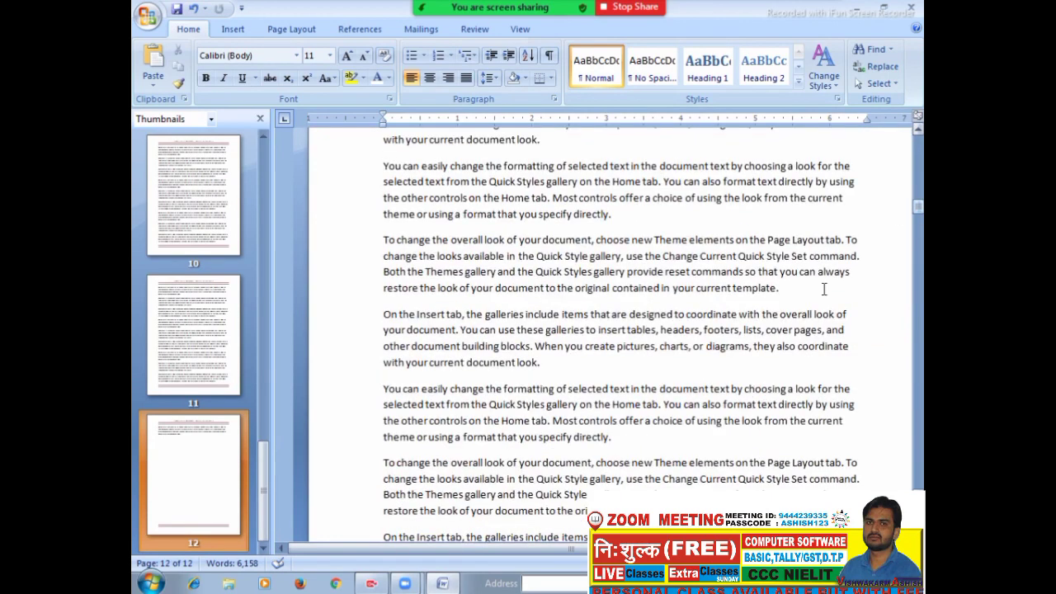